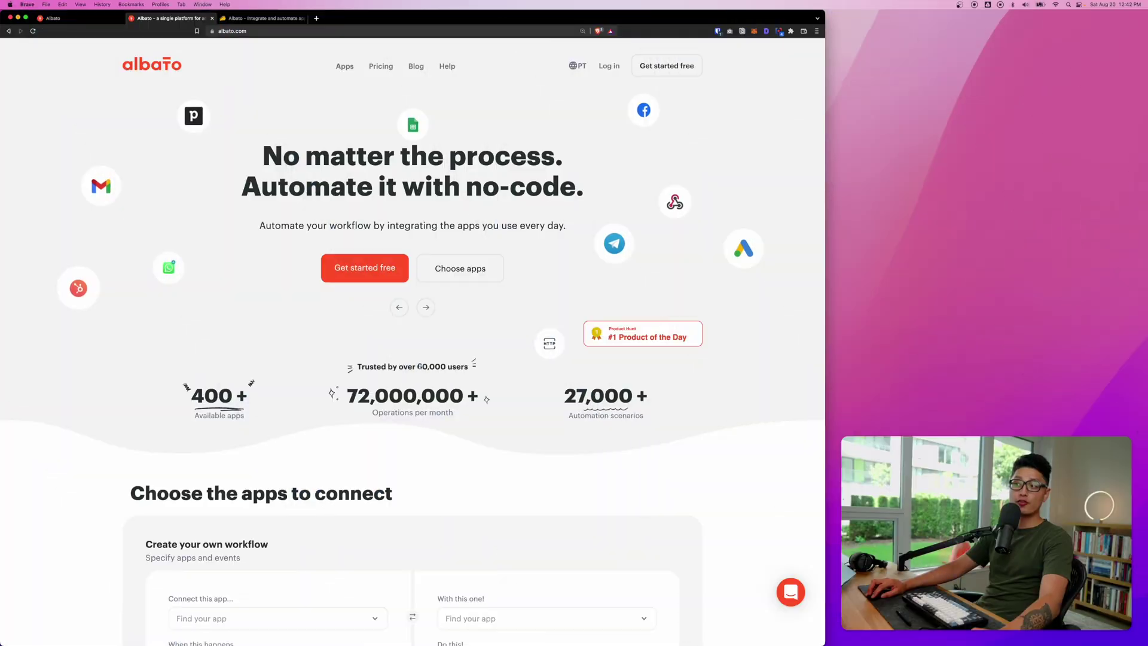
Step: Select the '60,000' figure in the 'Trusted by over 60,000 users' line
{"action": "left_click_drag", "start_coordinate": [416, 366], "coordinate": [443, 363]}
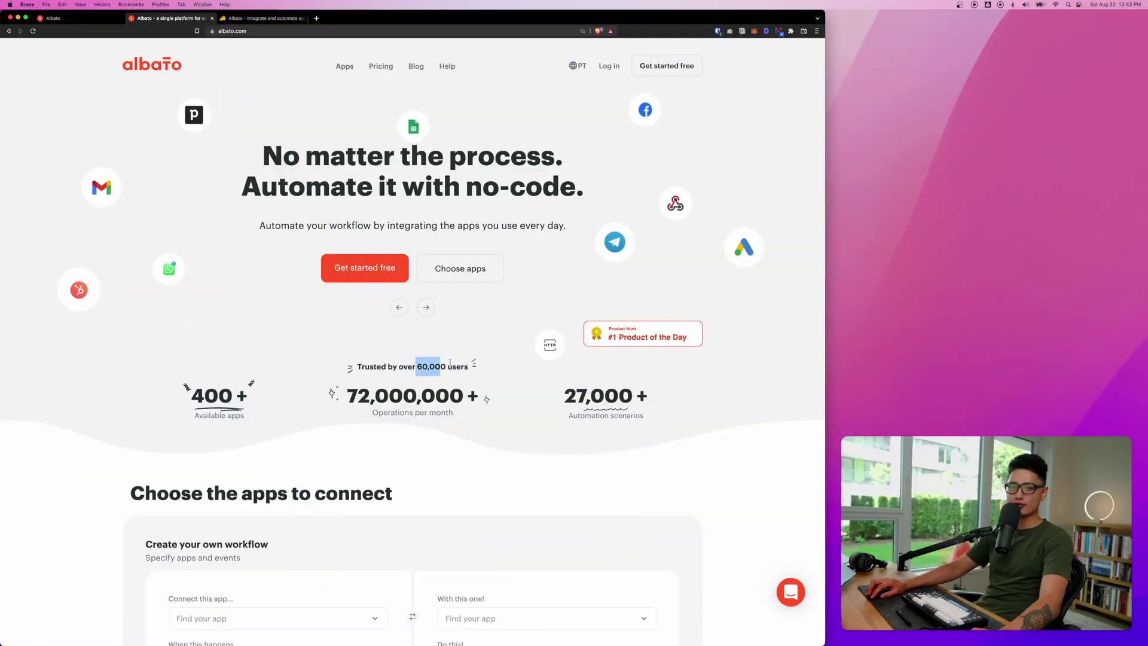
Step: Highlight the 400 available apps figure, then scroll down to the app-connection form
{"action": "double_click", "coordinate": [212, 395]}
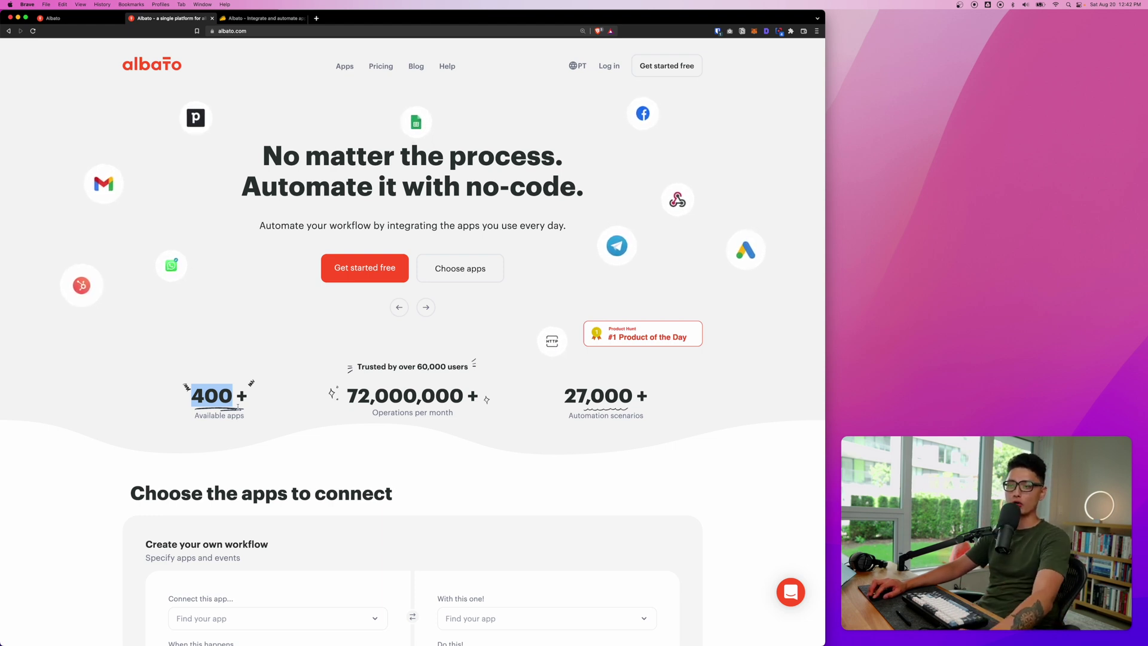
{"action": "left_click", "coordinate": [217, 444]}
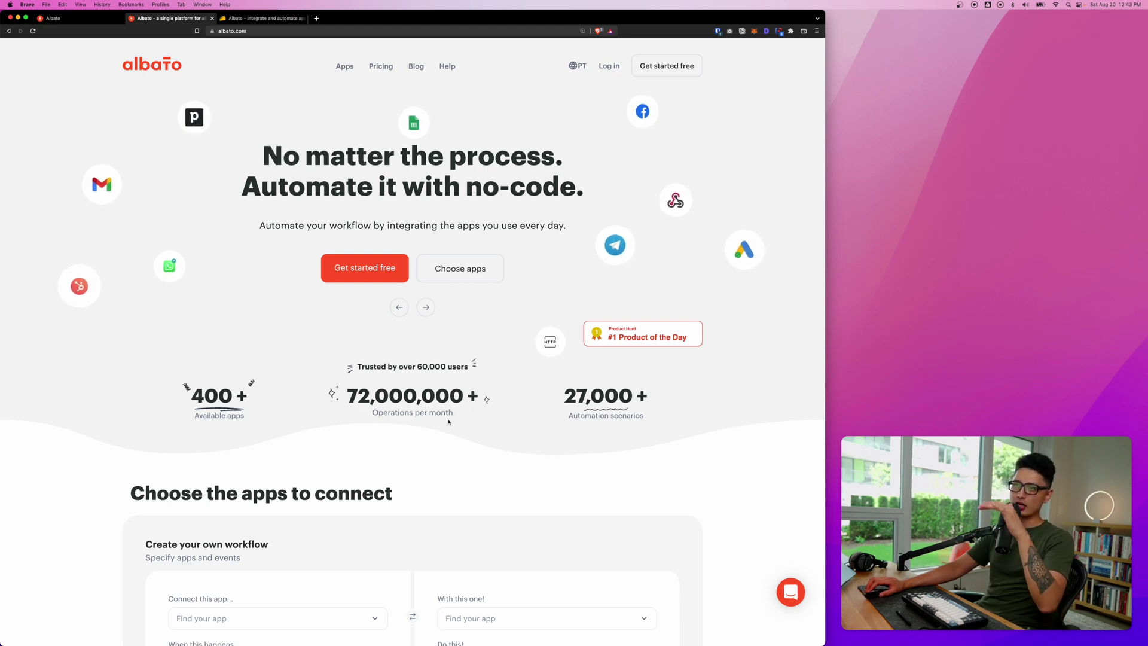
{"action": "scroll", "coordinate": [449, 422], "scroll_direction": "down", "scroll_amount": 5}
{"action": "scroll", "coordinate": [281, 358], "scroll_direction": "down", "scroll_amount": 2}
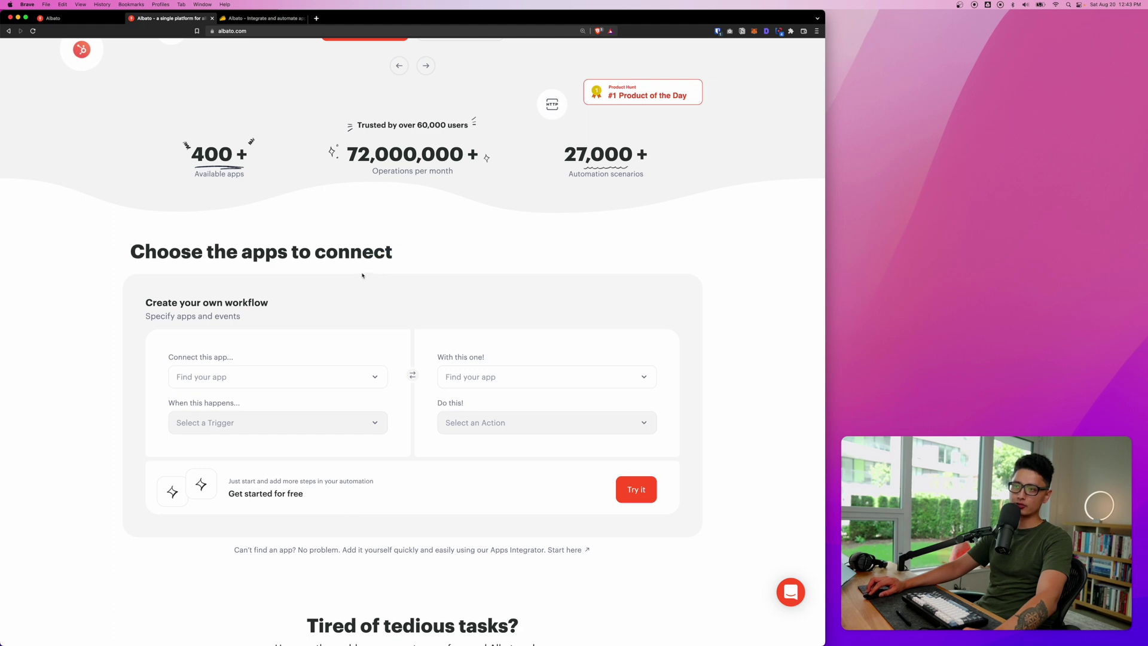
{"action": "scroll", "coordinate": [362, 275], "scroll_direction": "down", "scroll_amount": 3}
Step: Browse the list of apps to connect from, then close the Albato home page
{"action": "left_click", "coordinate": [275, 292]}
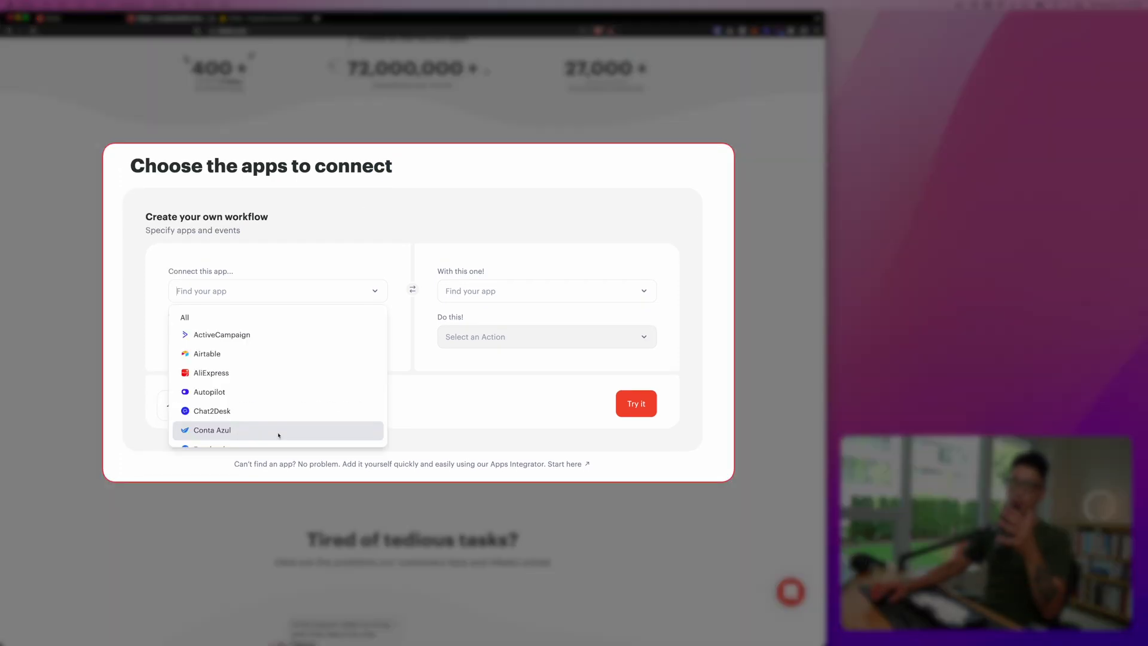
{"action": "scroll", "coordinate": [279, 435], "scroll_direction": "down", "scroll_amount": 1}
{"action": "scroll", "coordinate": [239, 333], "scroll_direction": "up", "scroll_amount": 1}
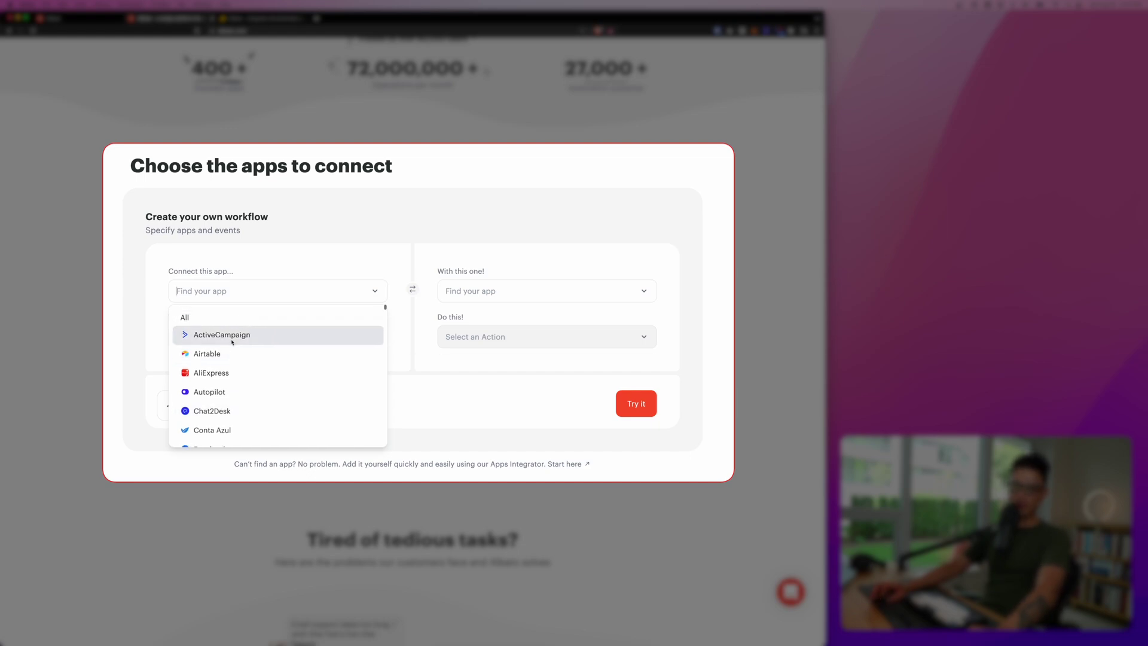
{"action": "scroll", "coordinate": [233, 341], "scroll_direction": "down", "scroll_amount": 12}
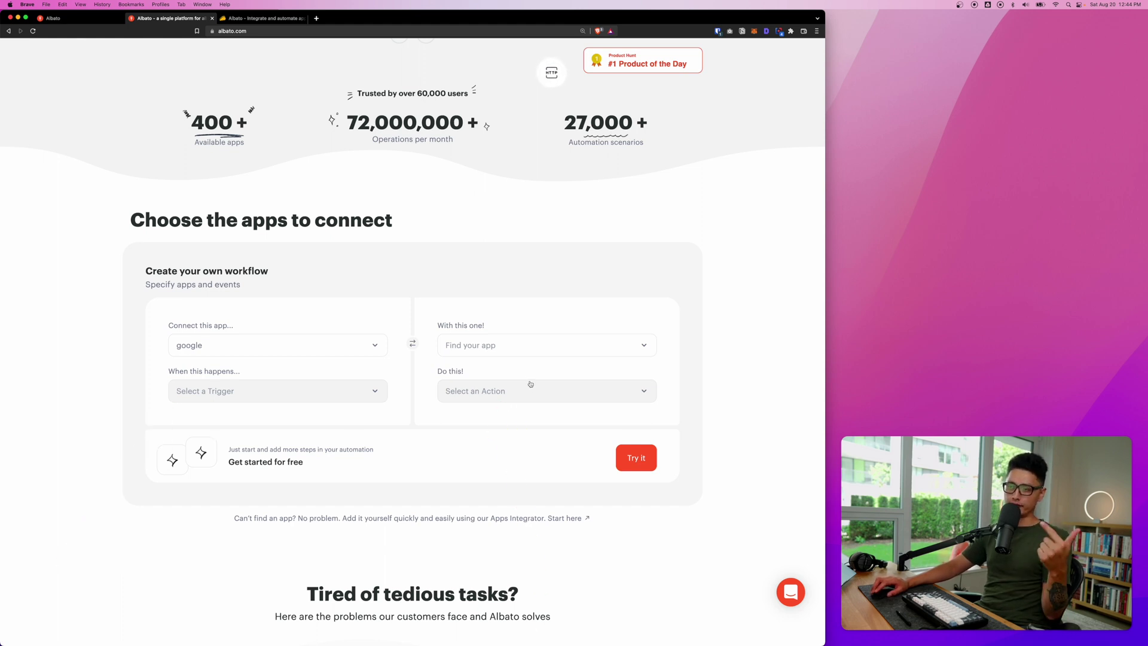
{"action": "key", "text": "super+w"}
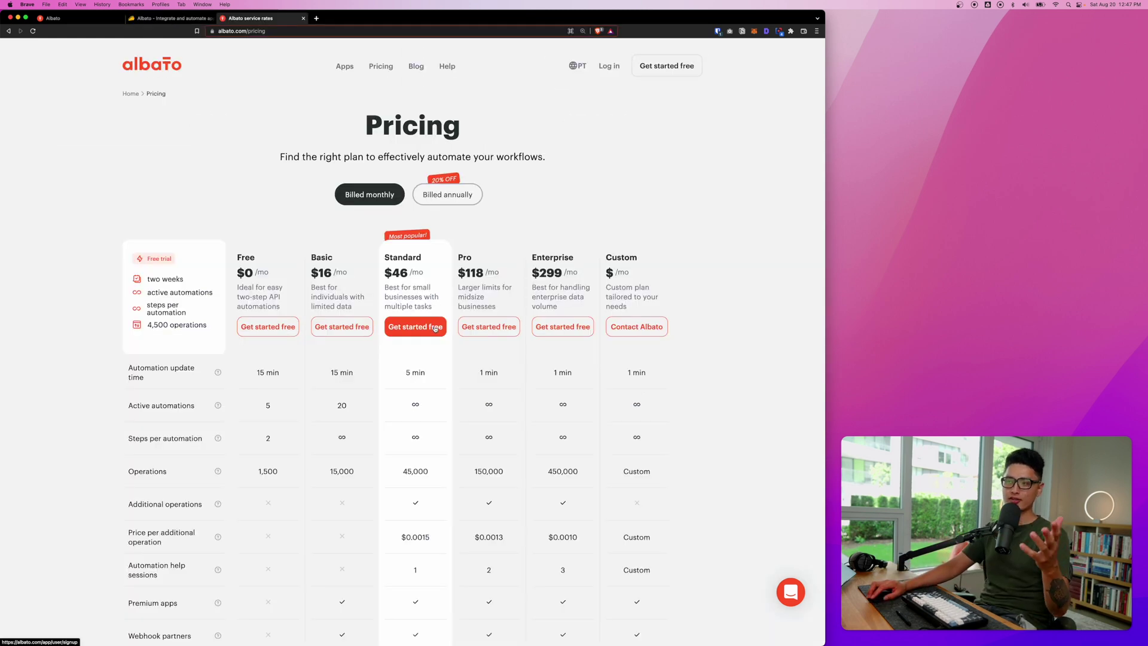
Step: Compare annual and monthly billing, leave monthly pricing showing, and highlight the Basic plan's $16 price
{"action": "left_click", "coordinate": [469, 195]}
{"action": "left_click", "coordinate": [357, 194]}
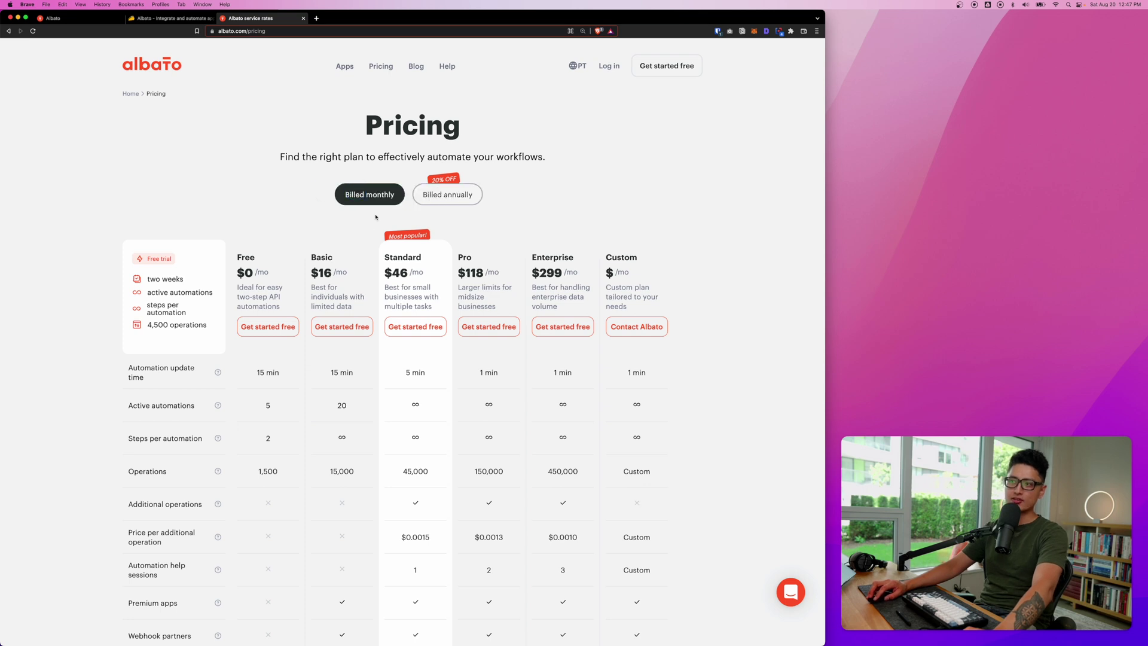
{"action": "double_click", "coordinate": [315, 276]}
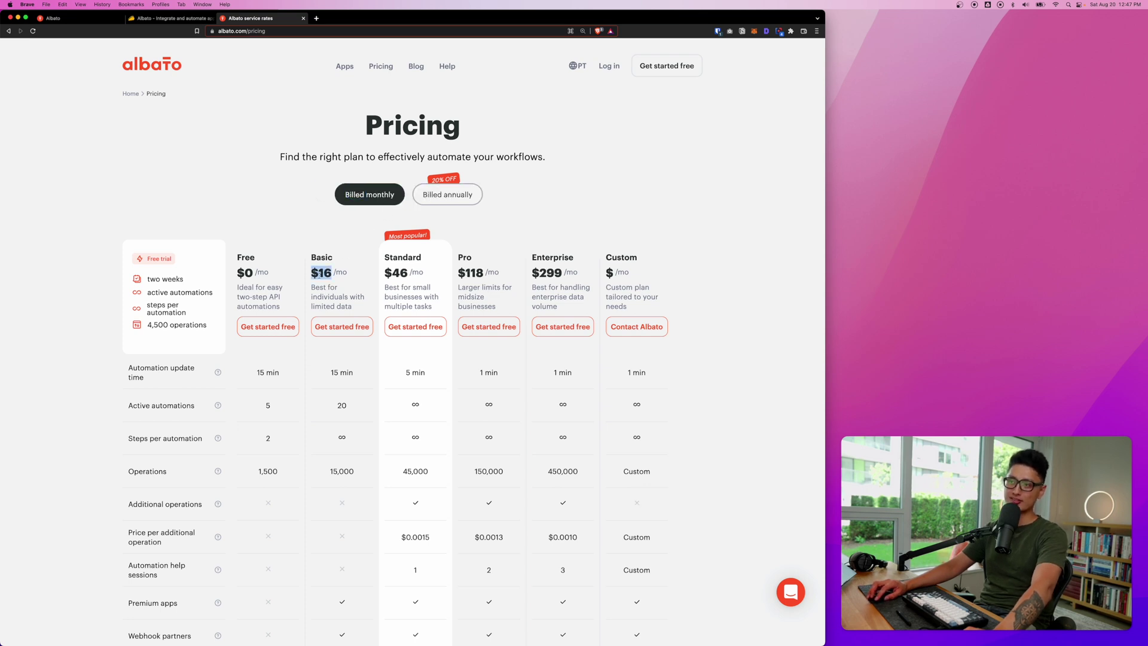
{"action": "double_click", "coordinate": [325, 282]}
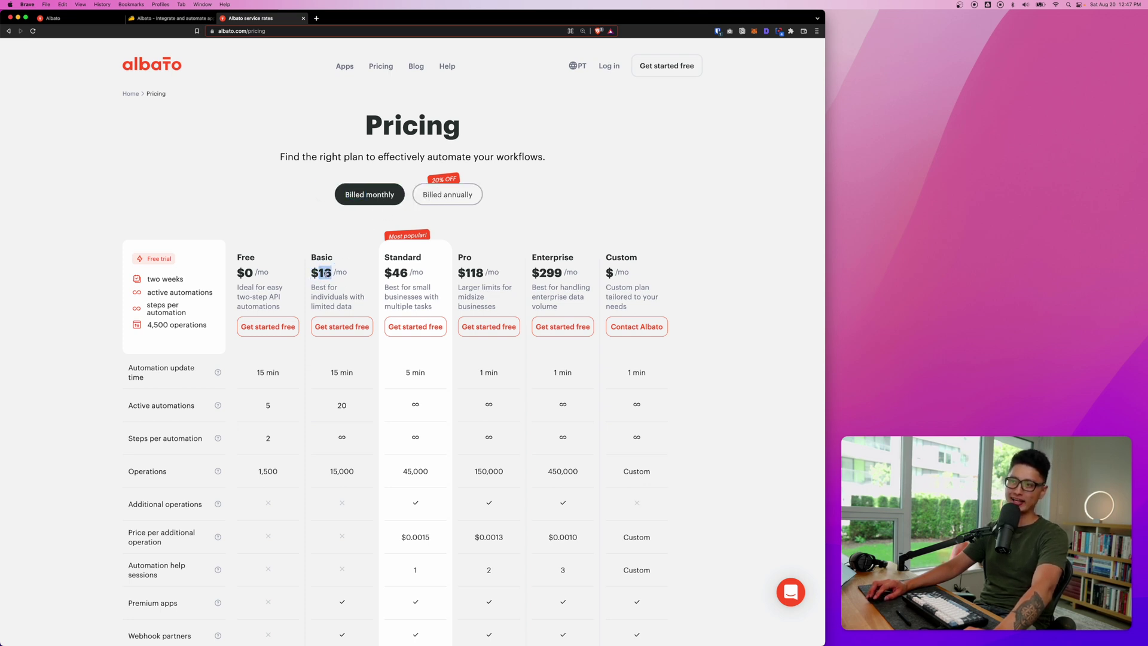
Step: Highlight the Free plan heading and its 1,500 operations, then switch to the AppSumo deal page
{"action": "double_click", "coordinate": [250, 258]}
{"action": "double_click", "coordinate": [268, 473]}
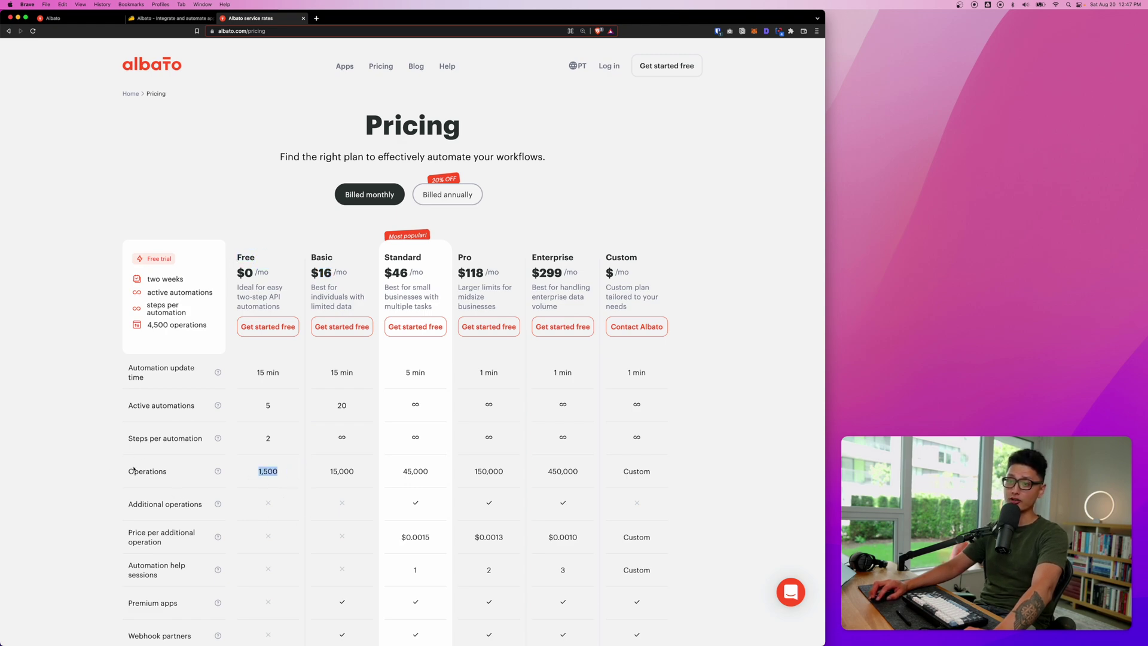
{"action": "key", "text": "ctrl+shift+Tab"}
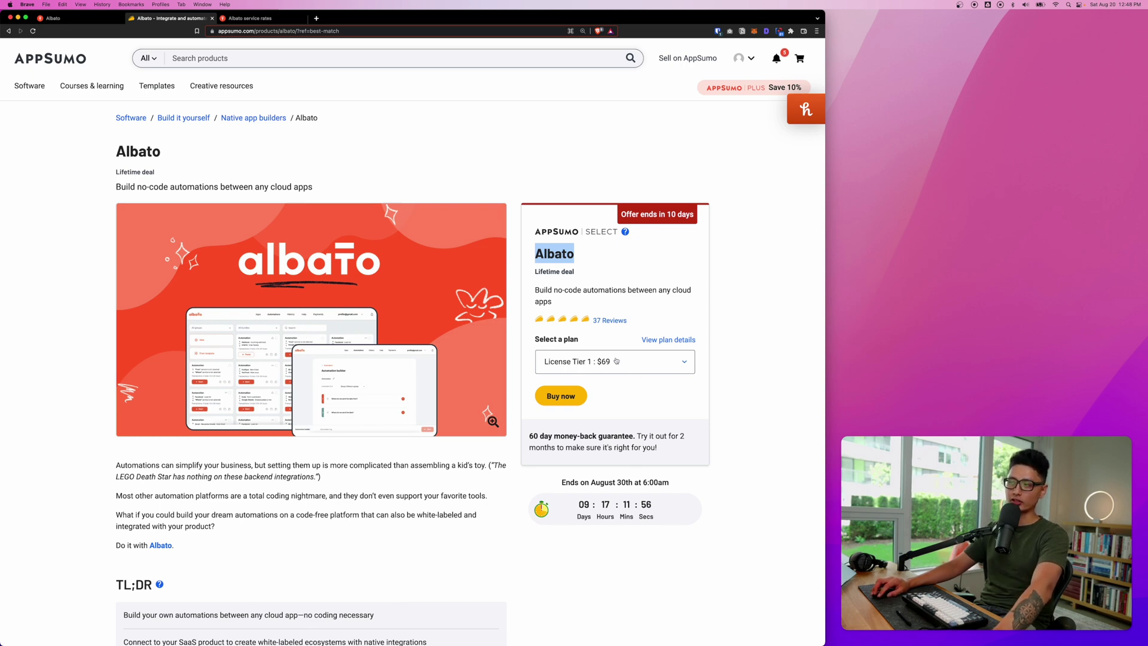
Step: Select the At-a-glance heading on the AppSumo Albato deal and scroll through its integrations and features
{"action": "scroll", "coordinate": [583, 365], "scroll_direction": "down", "scroll_amount": 10}
{"action": "scroll", "coordinate": [583, 362], "scroll_direction": "down", "scroll_amount": 7}
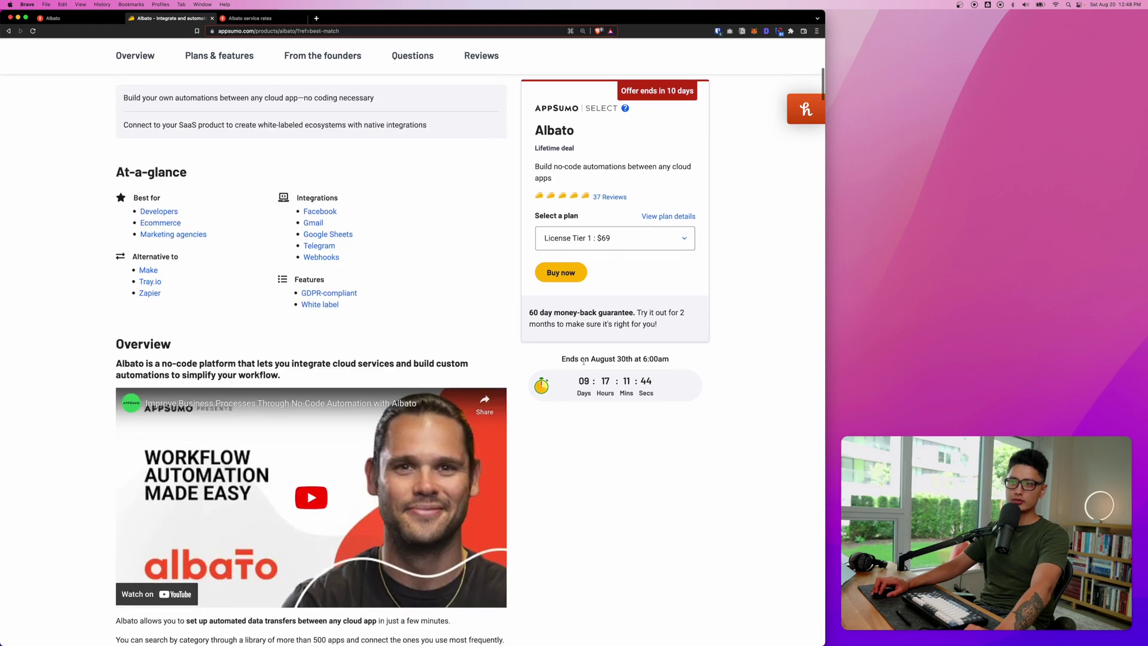
{"action": "scroll", "coordinate": [113, 305], "scroll_direction": "up", "scroll_amount": 2}
{"action": "left_click_drag", "start_coordinate": [115, 199], "coordinate": [194, 206]}
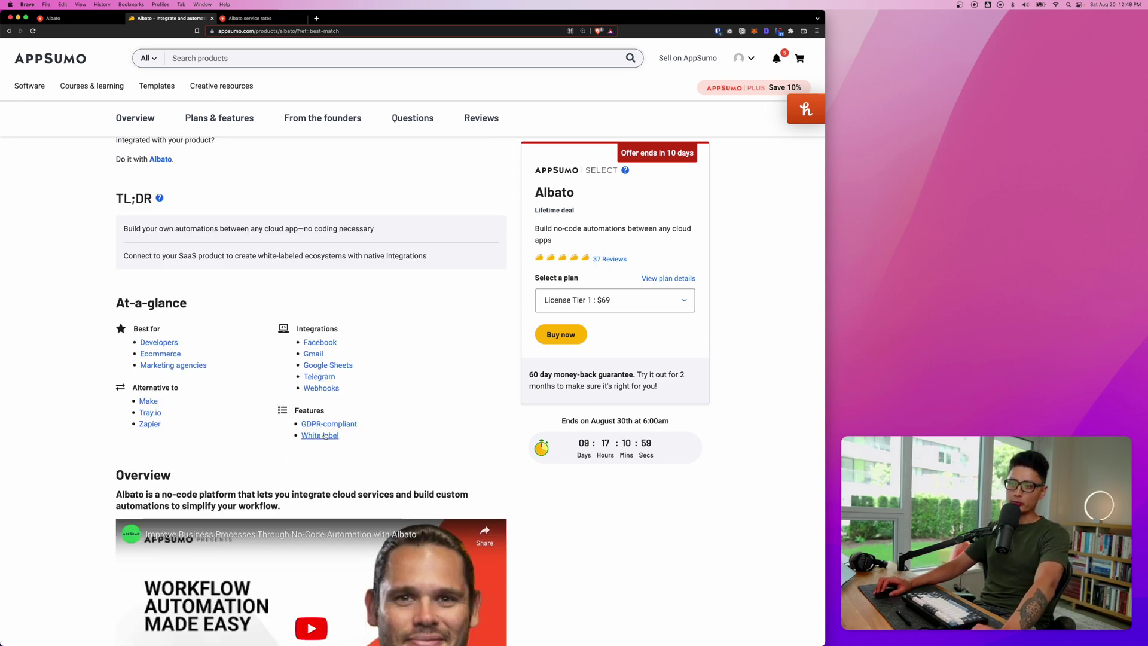
{"action": "scroll", "coordinate": [362, 439], "scroll_direction": "down", "scroll_amount": 5}
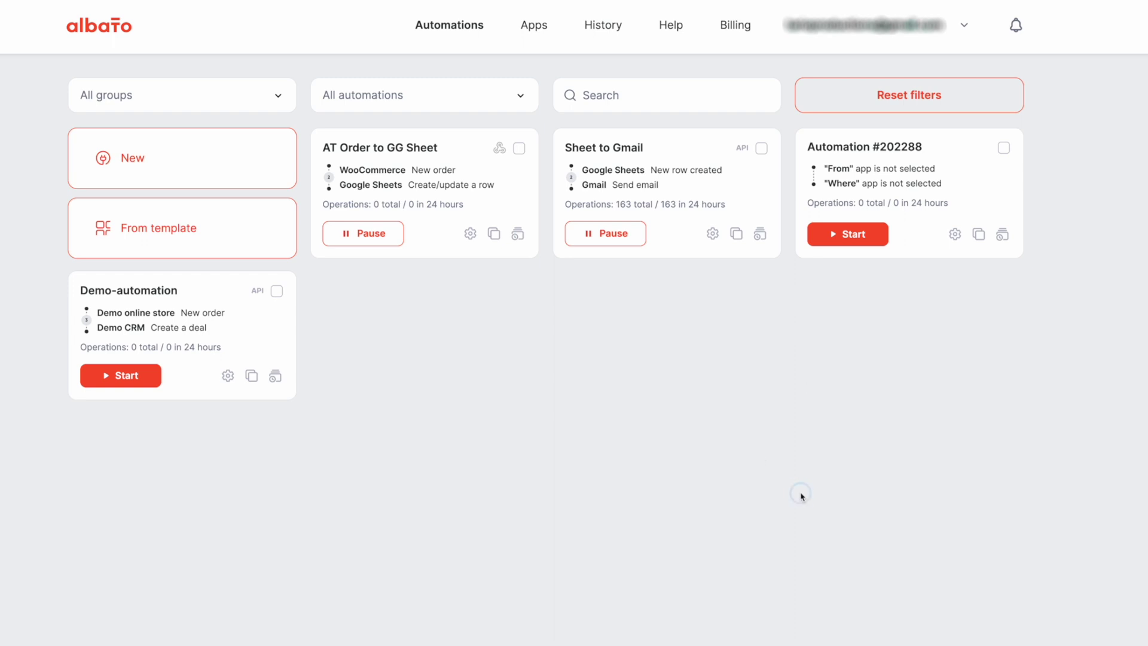
Step: Check the All groups automation filter, then go to the Apps page with Gmail, Google Sheets, Thrivecart and WooCommerce
{"action": "left_click", "coordinate": [183, 95]}
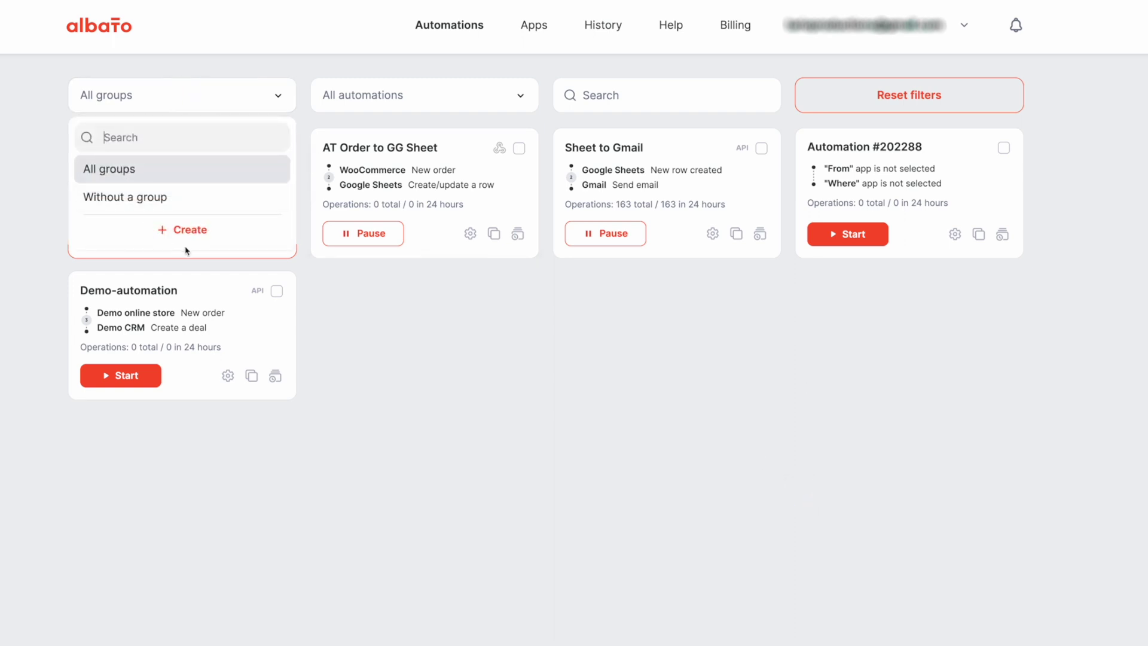
{"action": "left_click", "coordinate": [598, 465]}
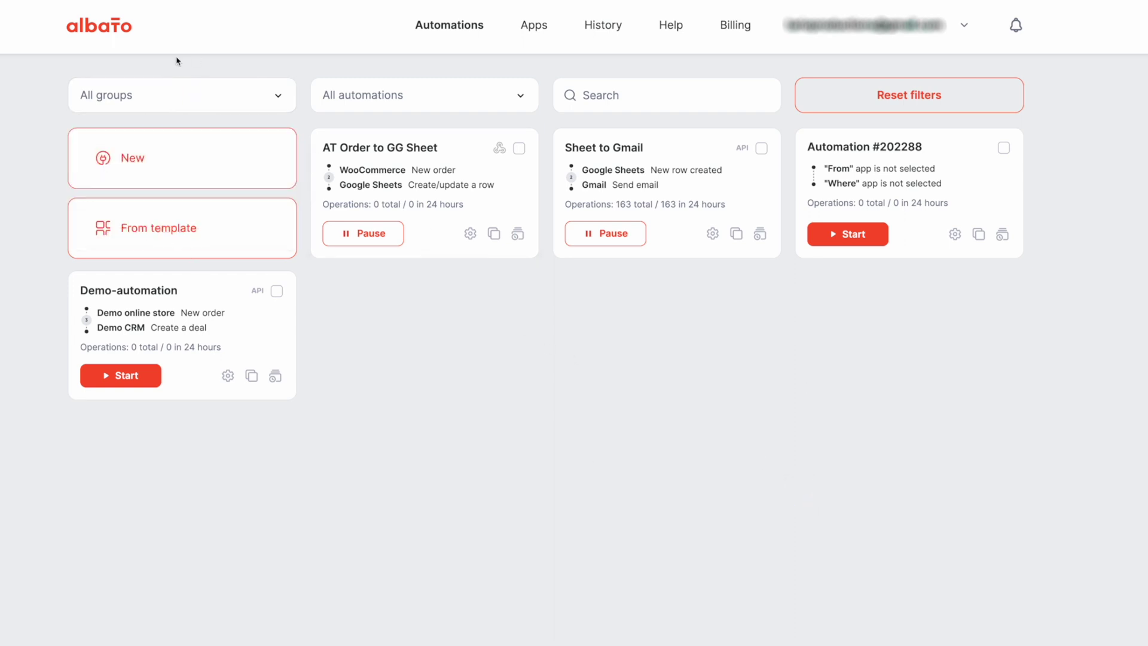
{"action": "left_click", "coordinate": [153, 97]}
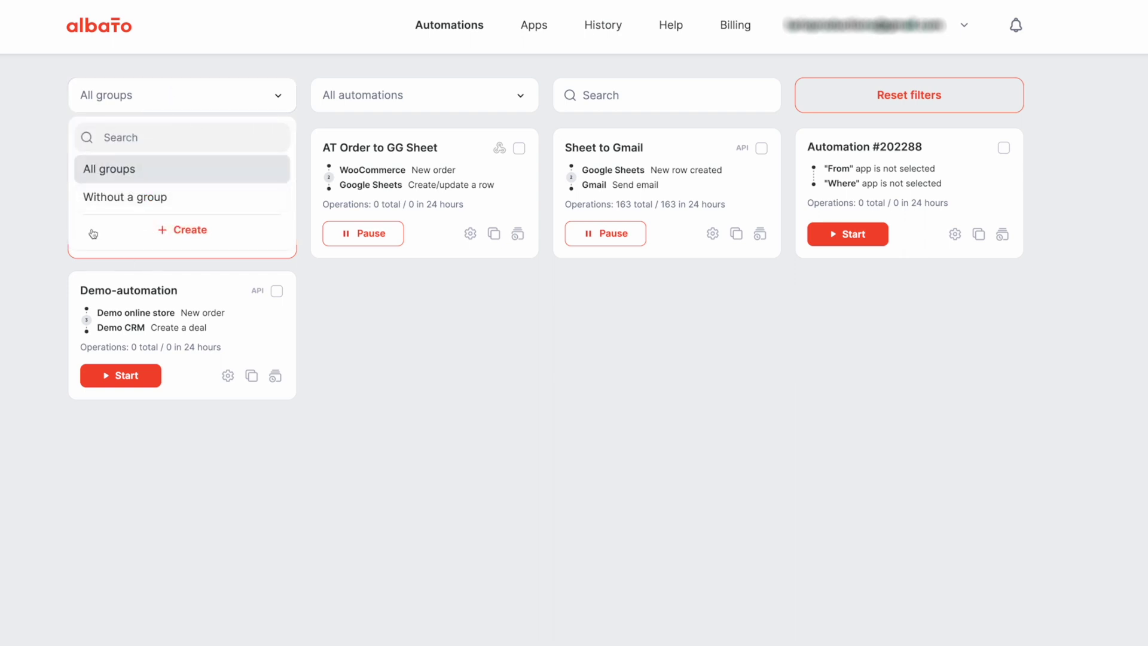
{"action": "left_click", "coordinate": [532, 25]}
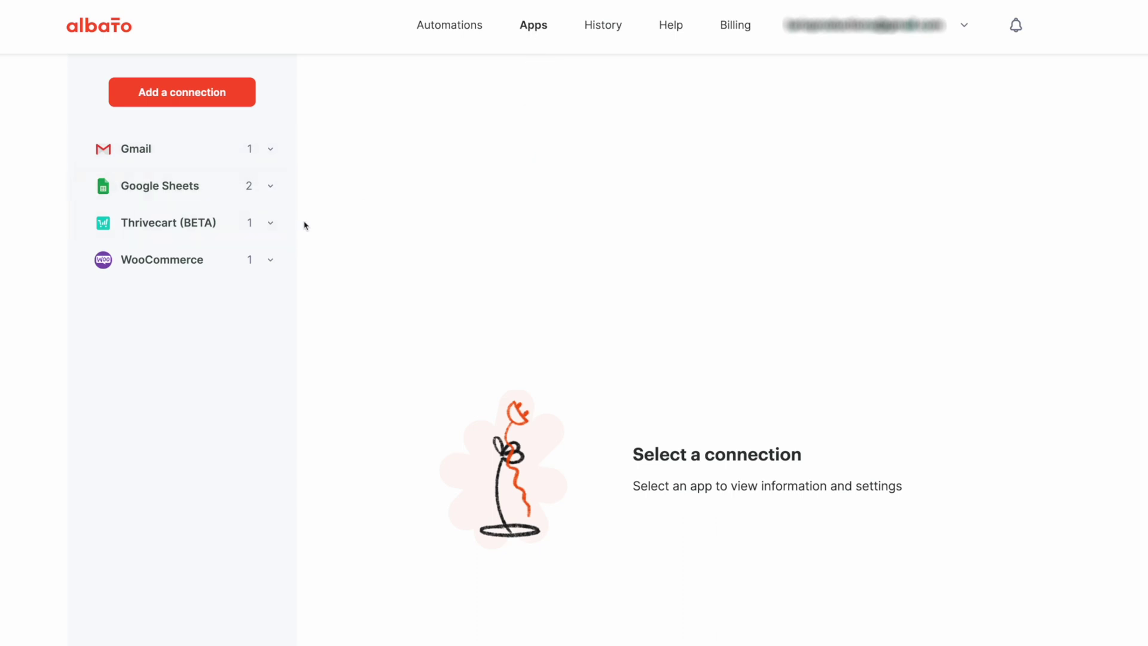
Step: Browse the Add a connection app grid, then return to the automations list showing new Automation #202294
{"action": "left_click", "coordinate": [173, 93]}
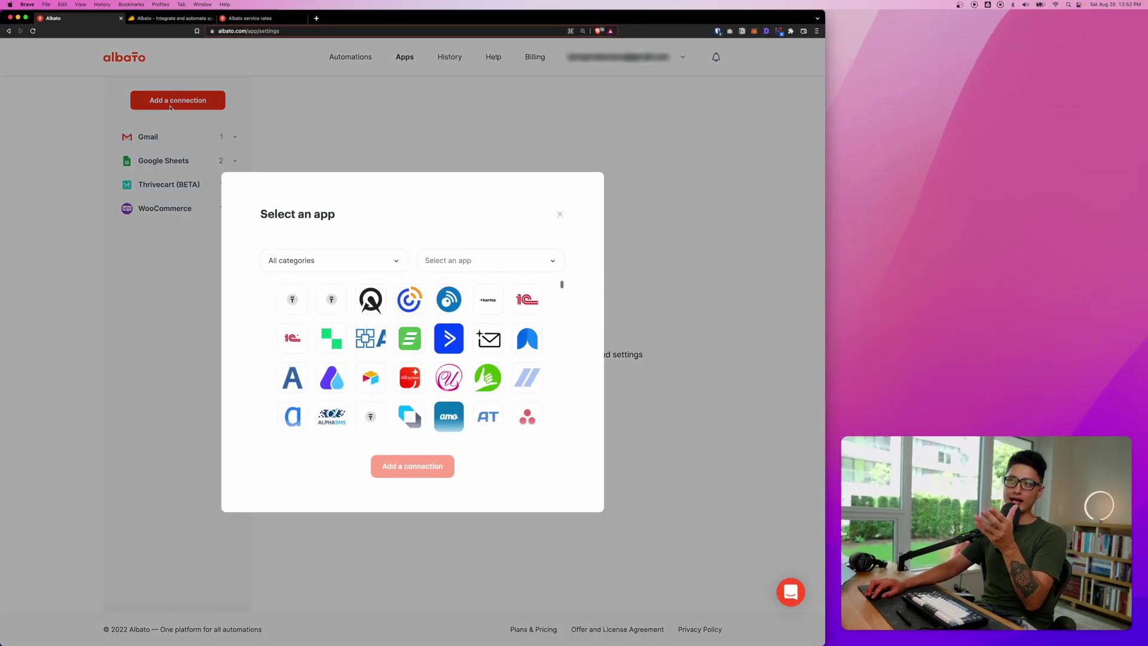
{"action": "scroll", "coordinate": [384, 400], "scroll_direction": "down", "scroll_amount": 5}
{"action": "scroll", "coordinate": [386, 401], "scroll_direction": "up", "scroll_amount": 5}
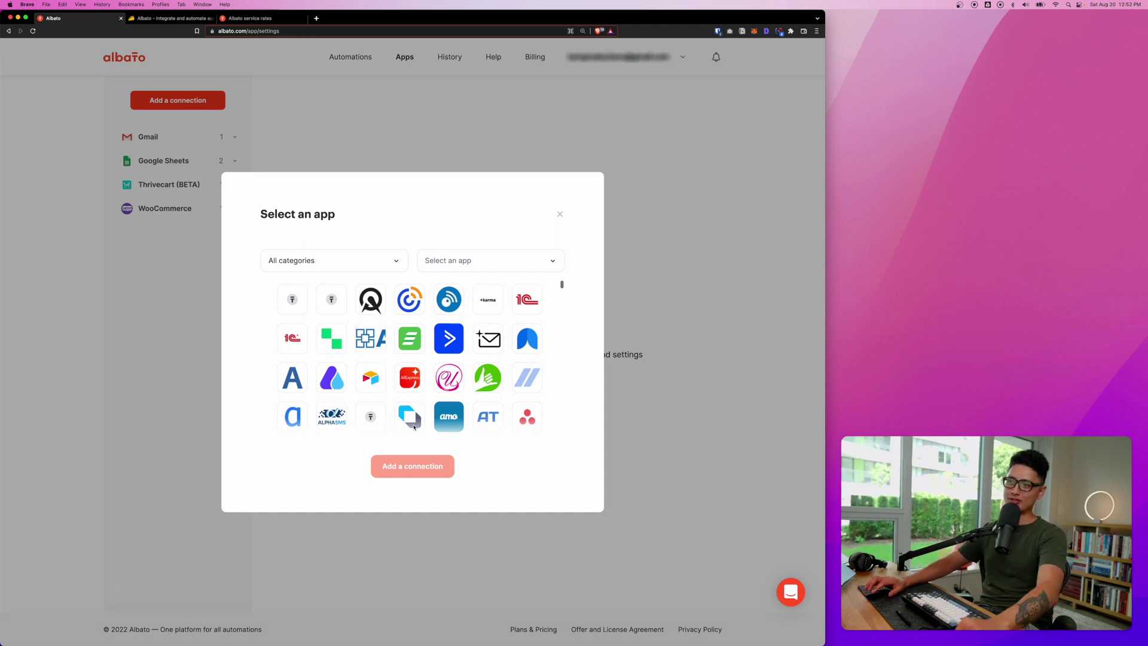
{"action": "scroll", "coordinate": [413, 430], "scroll_direction": "down", "scroll_amount": 10}
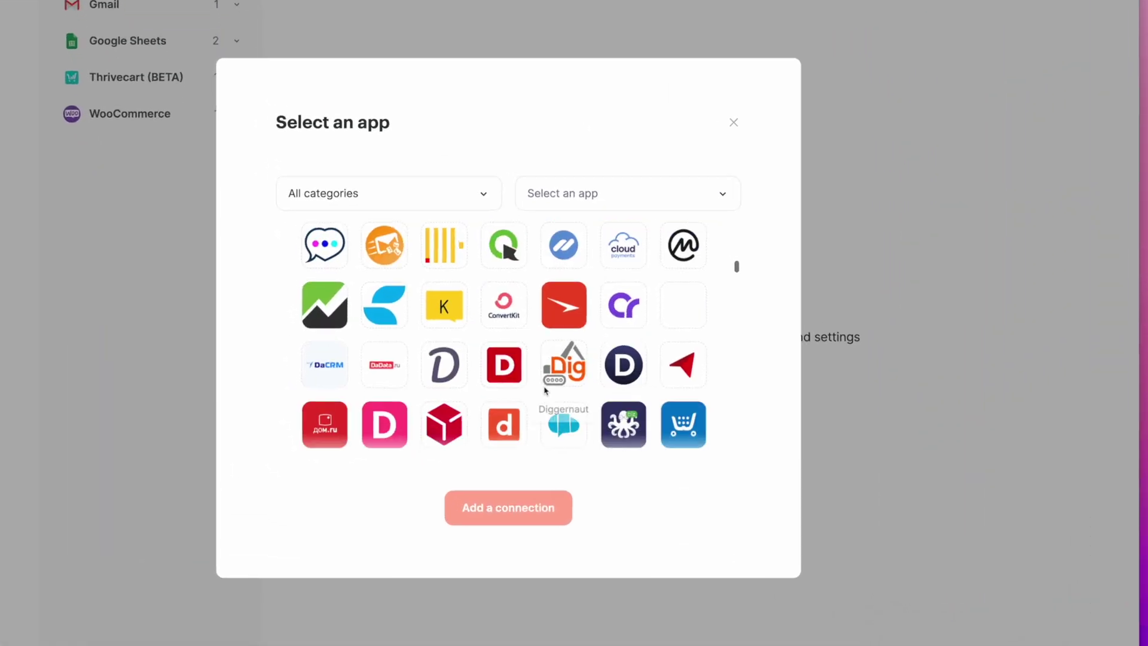
{"action": "scroll", "coordinate": [550, 389], "scroll_direction": "down", "scroll_amount": 15}
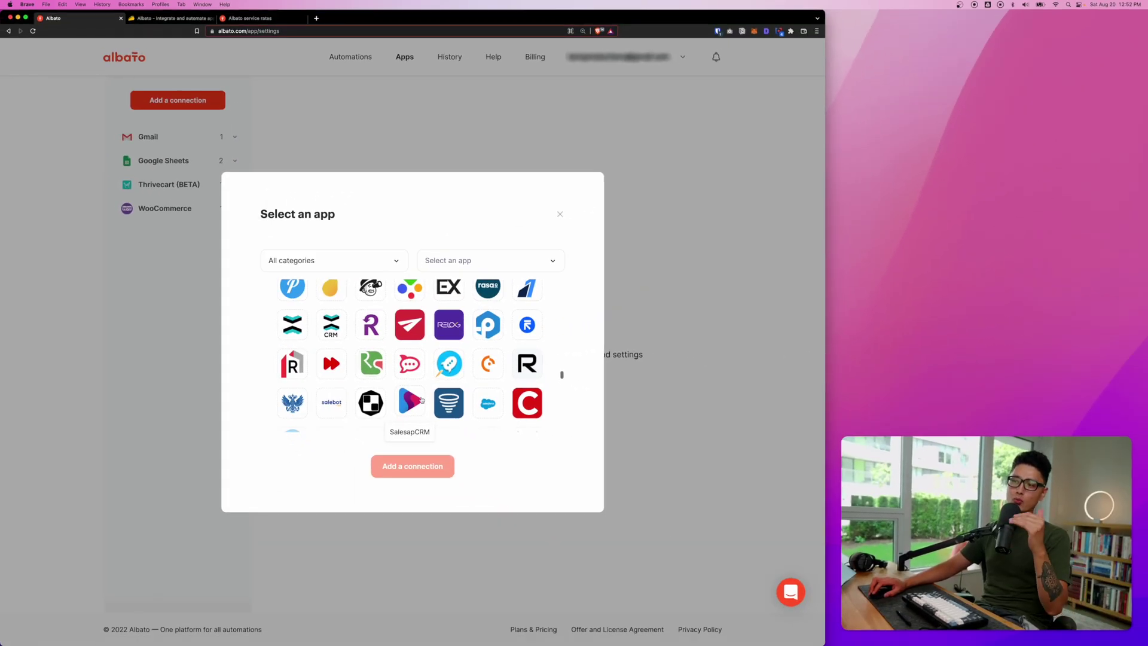
{"action": "scroll", "coordinate": [421, 399], "scroll_direction": "down", "scroll_amount": 10}
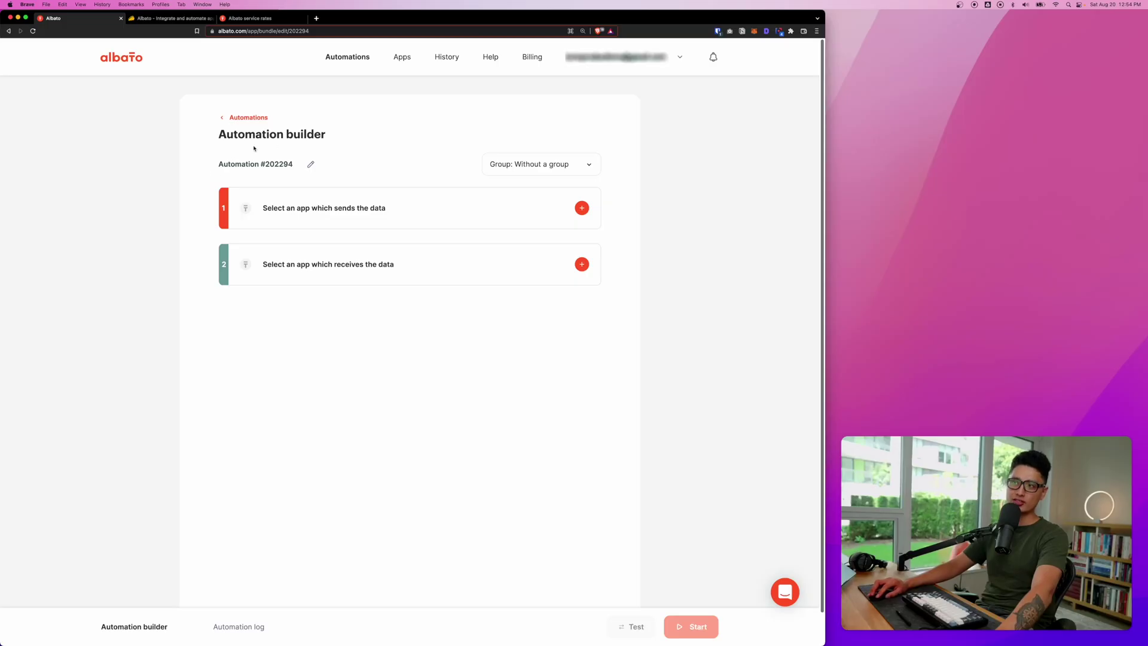
{"action": "left_click", "coordinate": [232, 122]}
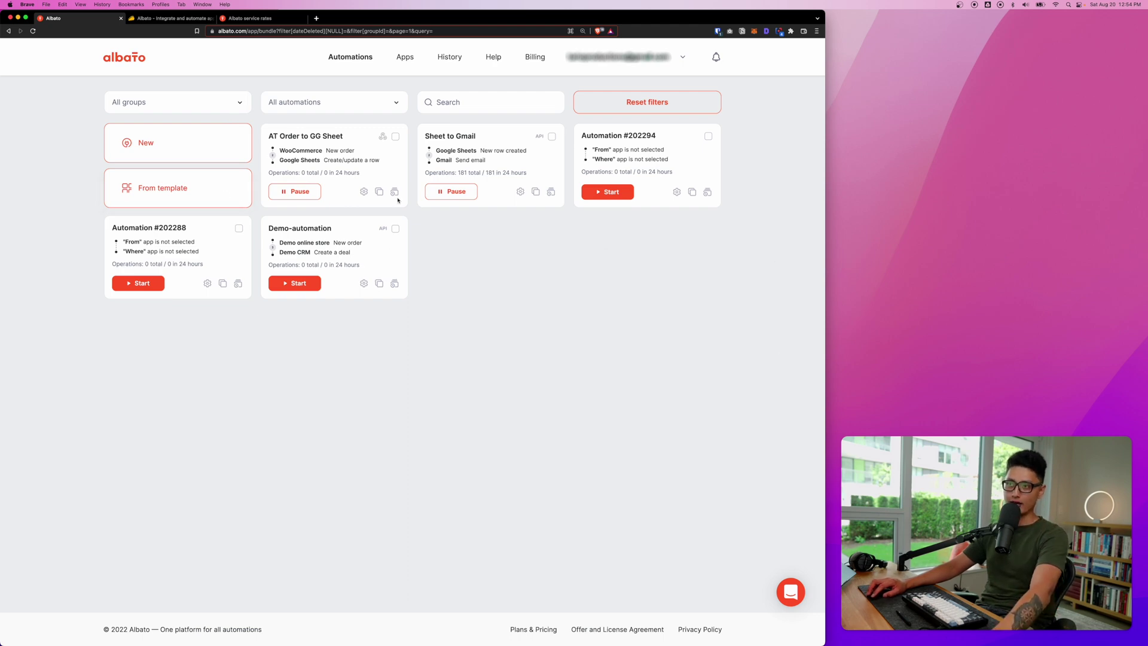
Step: Look through the From template options, then return to TEST #1 to pick its sending app
{"action": "left_click", "coordinate": [179, 189]}
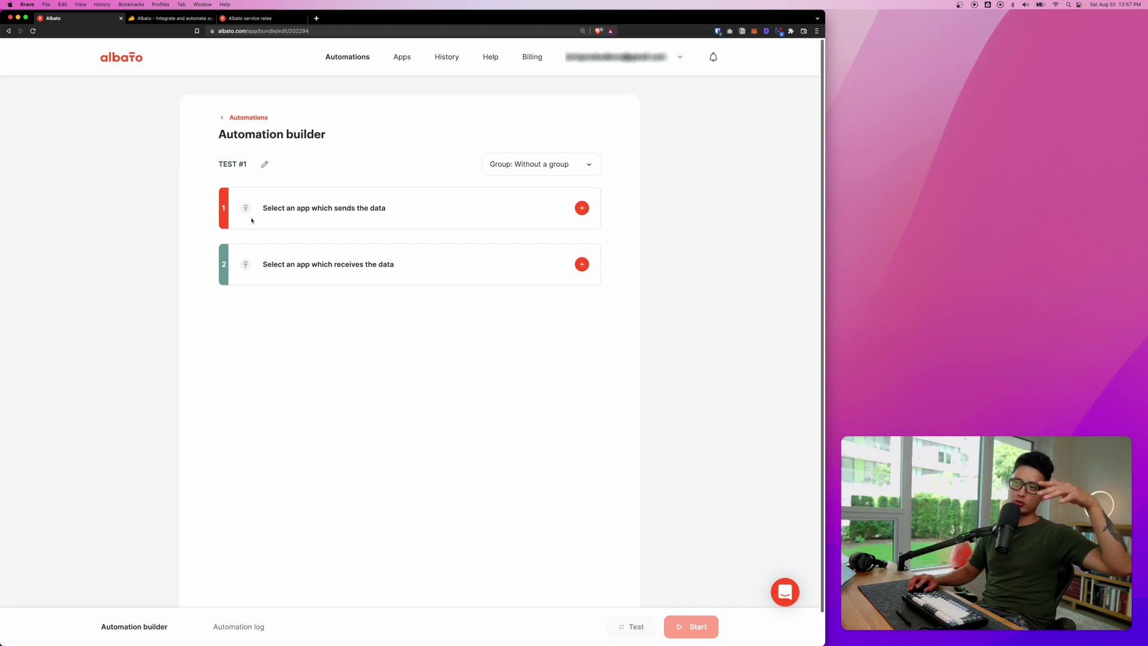
{"action": "left_click", "coordinate": [307, 211]}
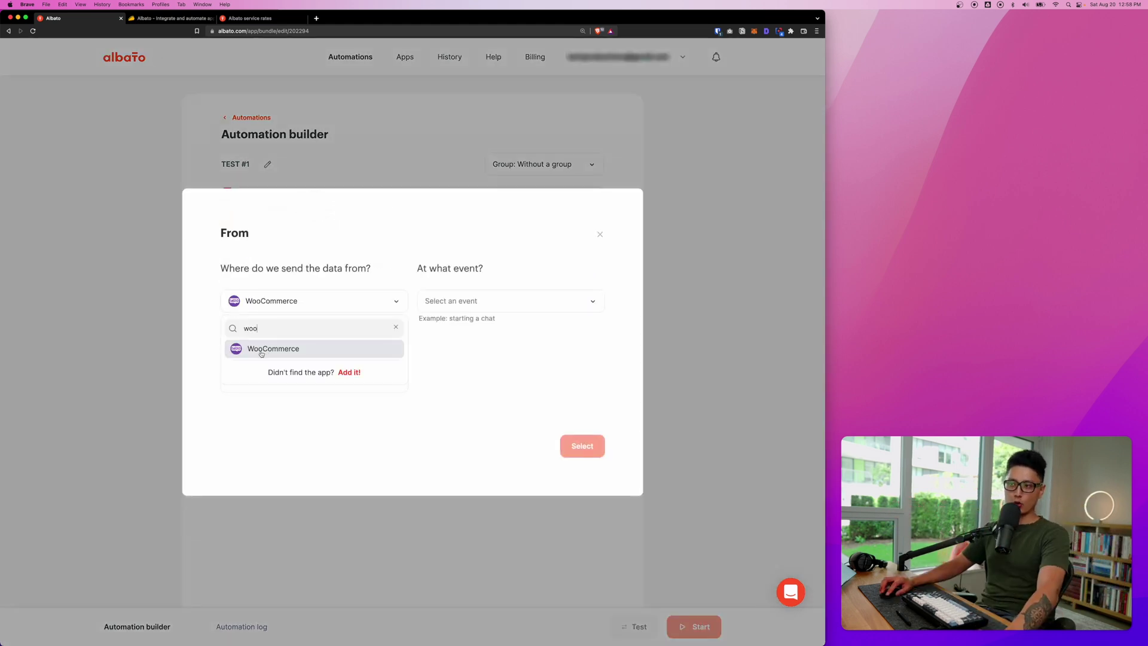
Step: Configure step 1 as WooCommerce with the New order trigger and confirm it
{"action": "left_click", "coordinate": [263, 354]}
{"action": "left_click", "coordinate": [473, 301]}
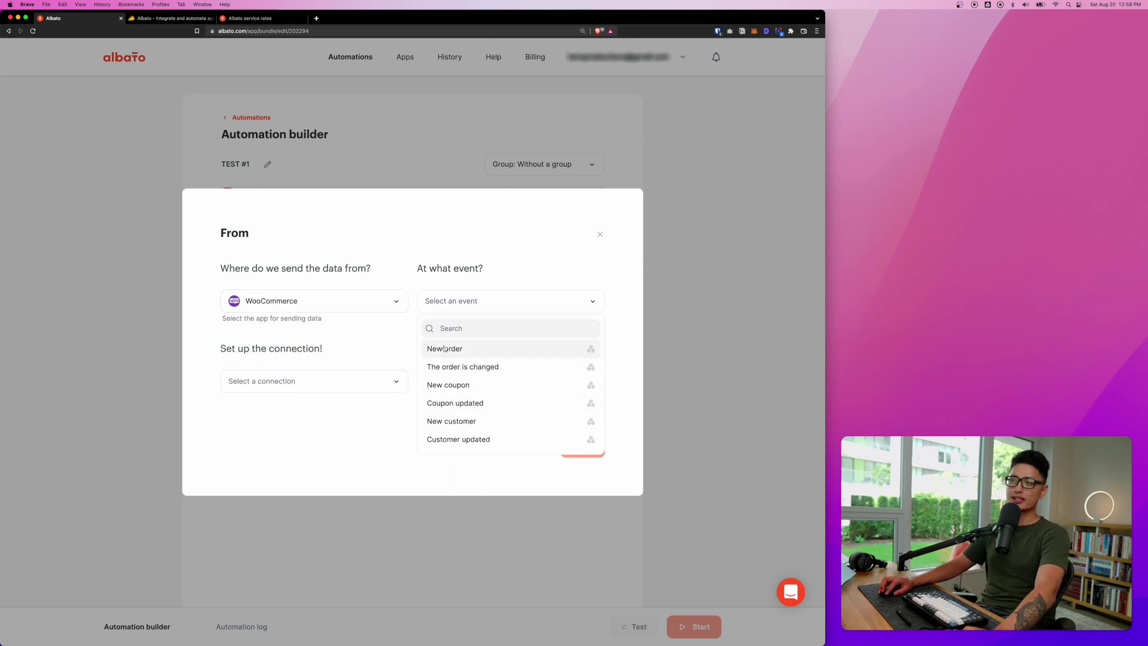
{"action": "left_click", "coordinate": [449, 350]}
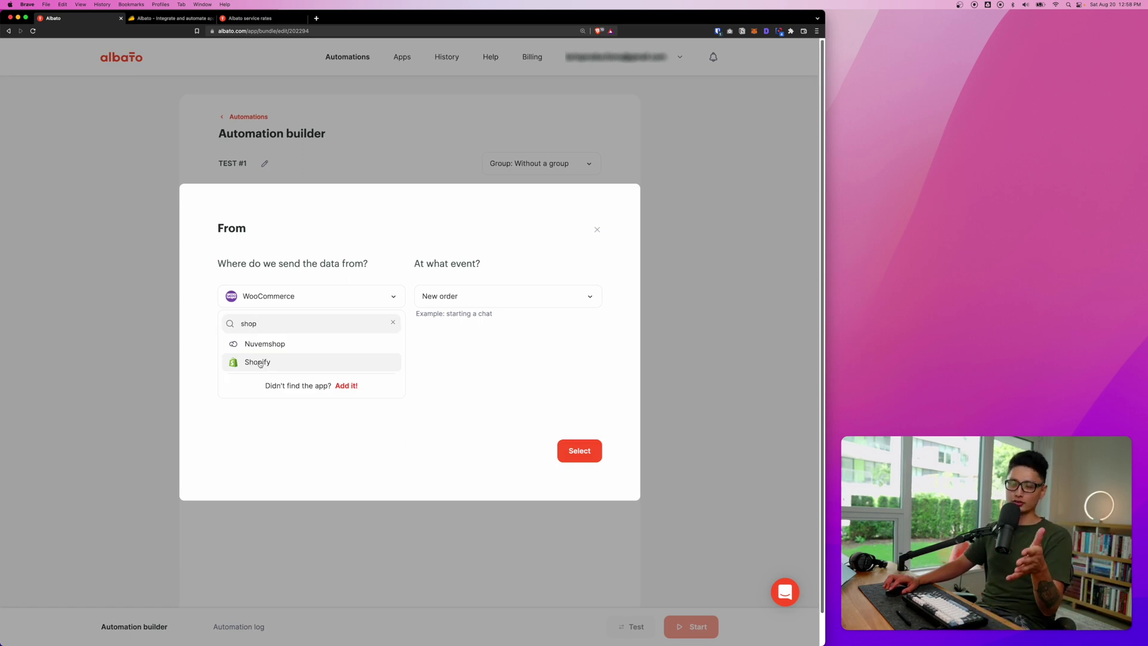
{"action": "key", "text": "Escape"}
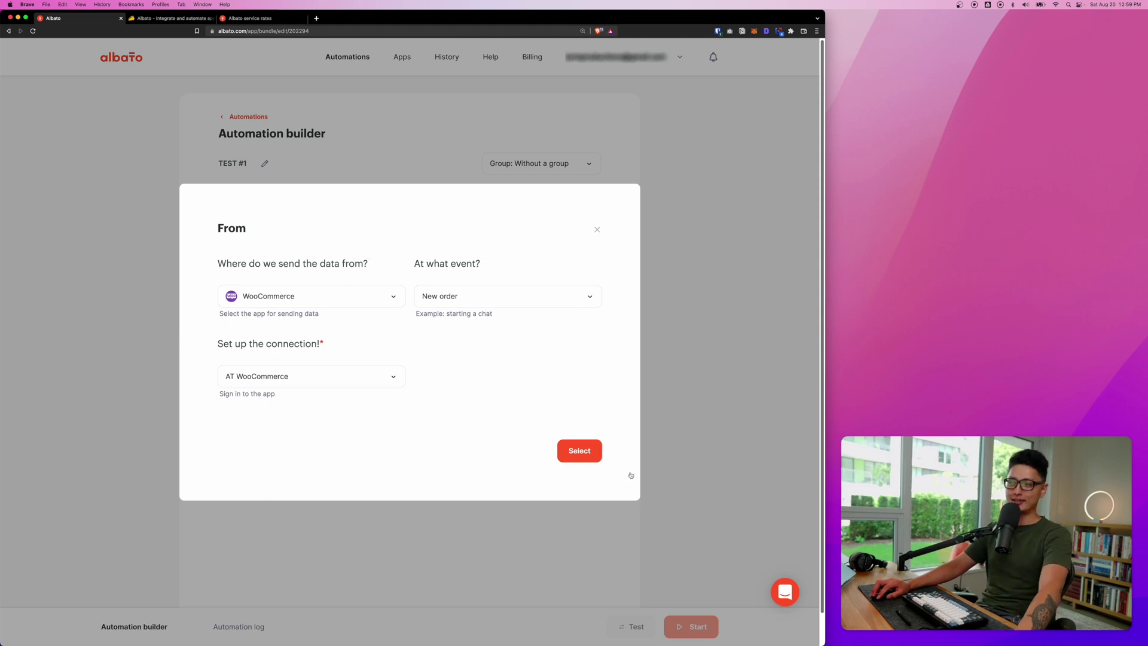
{"action": "left_click", "coordinate": [579, 452]}
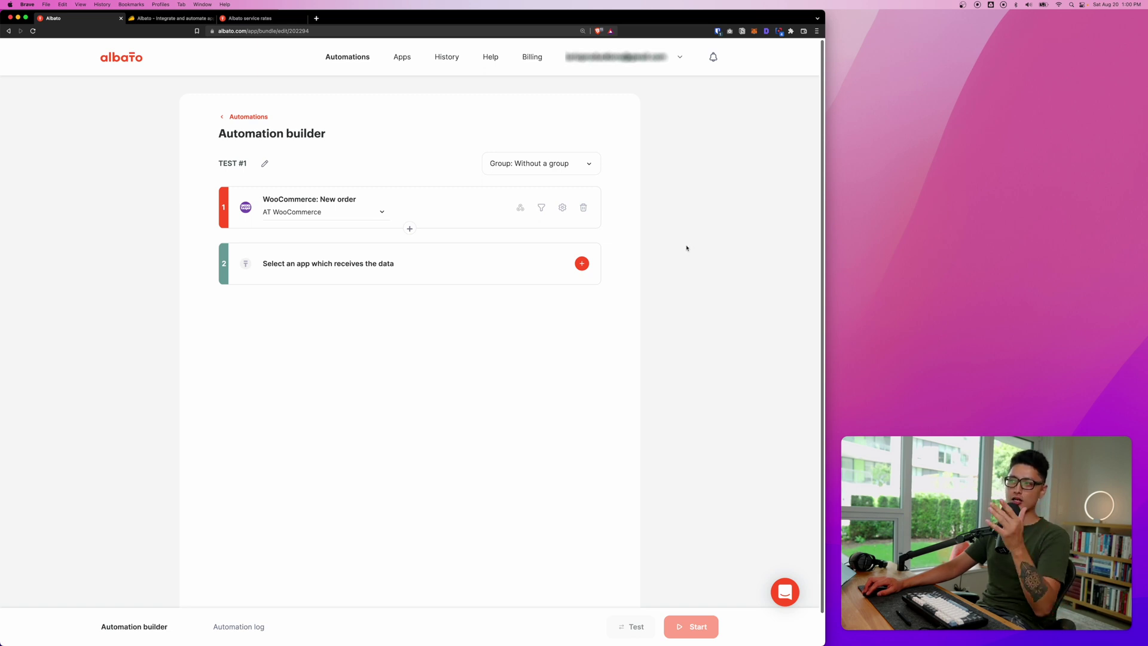
{"action": "left_click", "coordinate": [581, 263]}
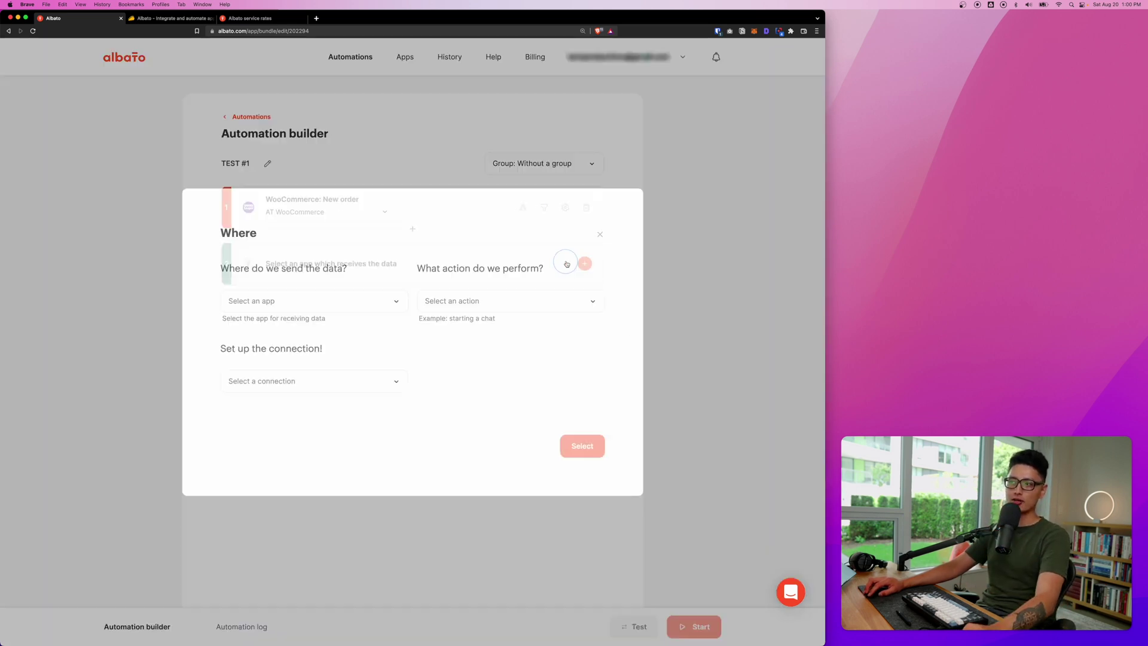
Step: Set step 2 to Google Sheets with the Create/update a row action
{"action": "left_click", "coordinate": [332, 311]}
{"action": "type", "text": "google"}
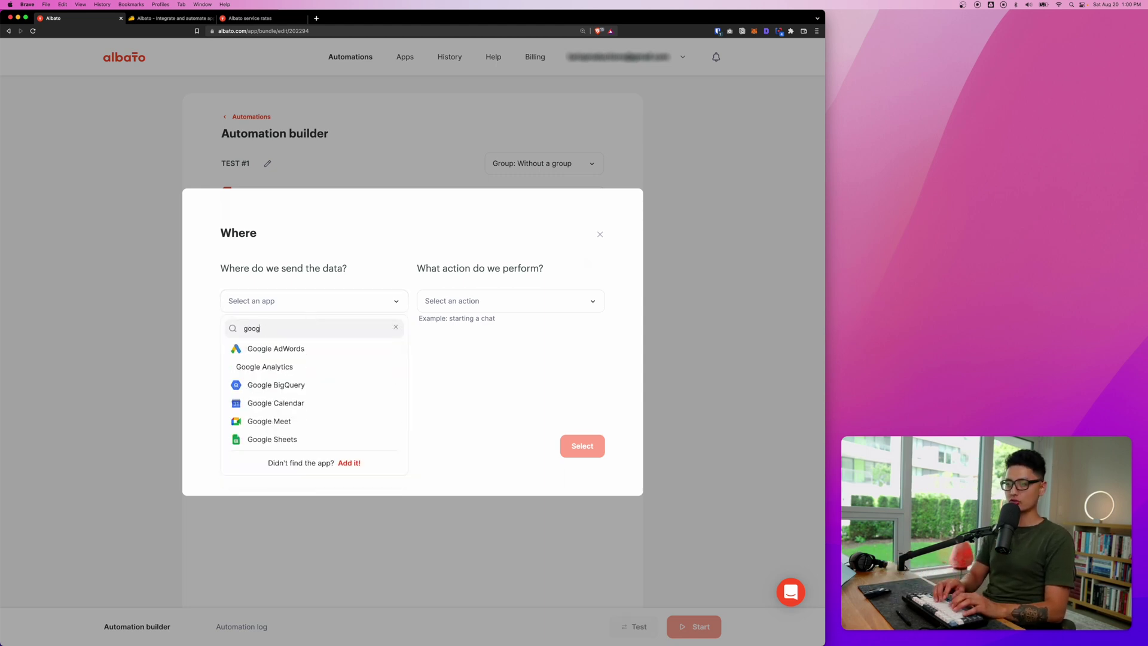
{"action": "left_click", "coordinate": [273, 439]}
{"action": "left_click", "coordinate": [512, 301]}
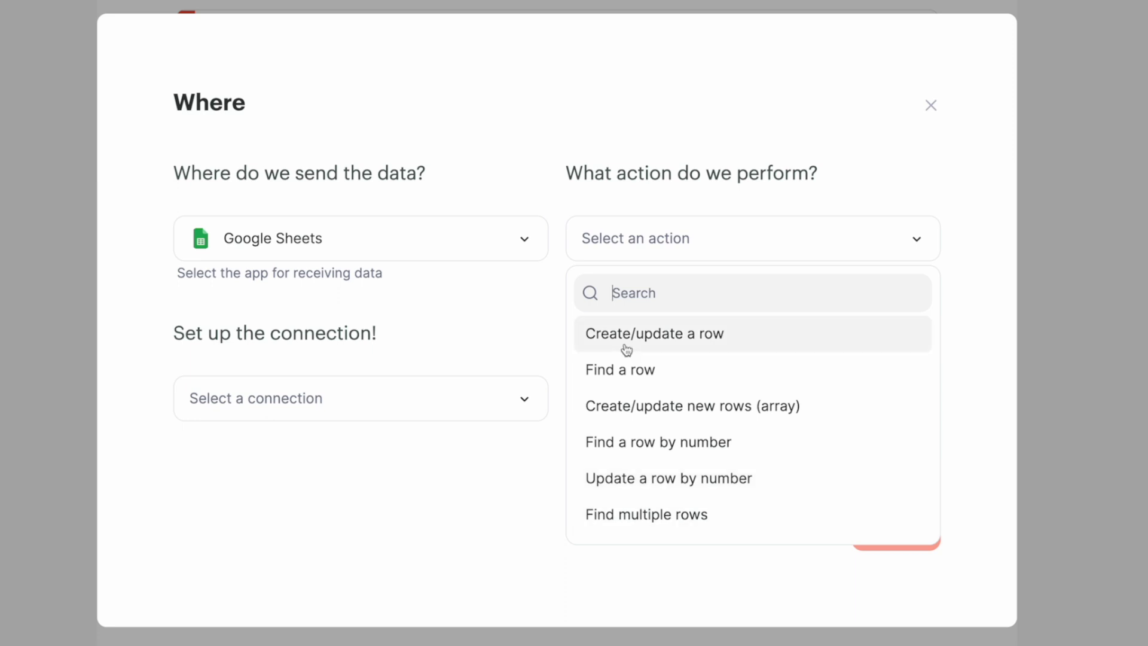
{"action": "left_click", "coordinate": [674, 332]}
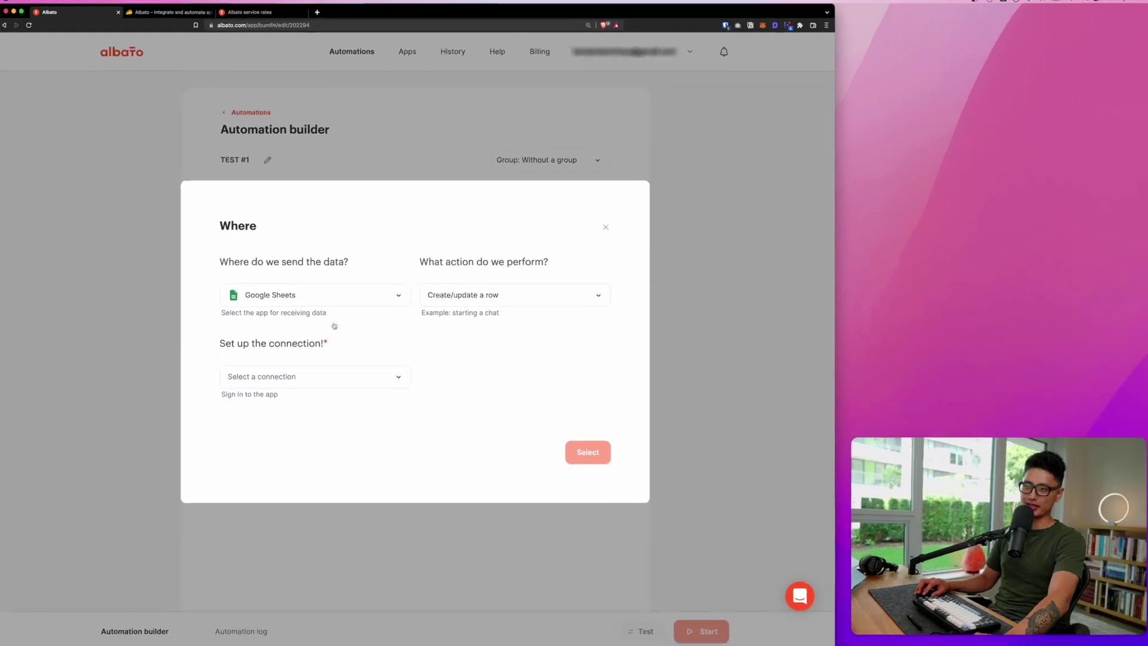
Step: Add a new Google Sheets connection titled 'Test Google Sheets' and grant Albato access to Google
{"action": "left_click", "coordinate": [281, 375]}
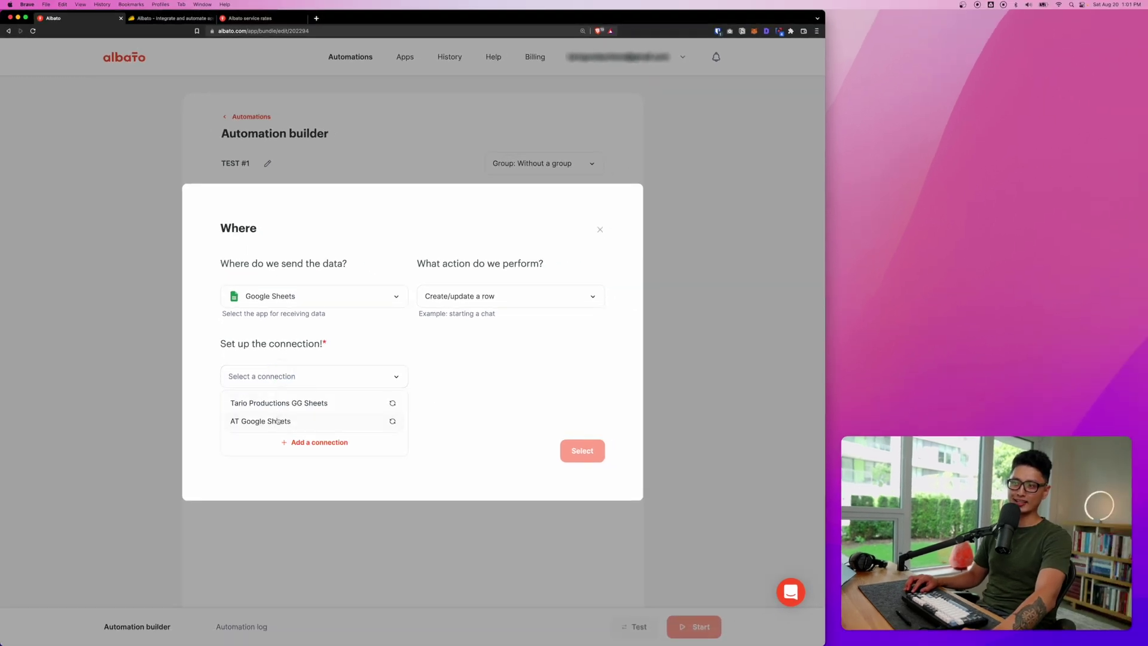
{"action": "left_click", "coordinate": [294, 444]}
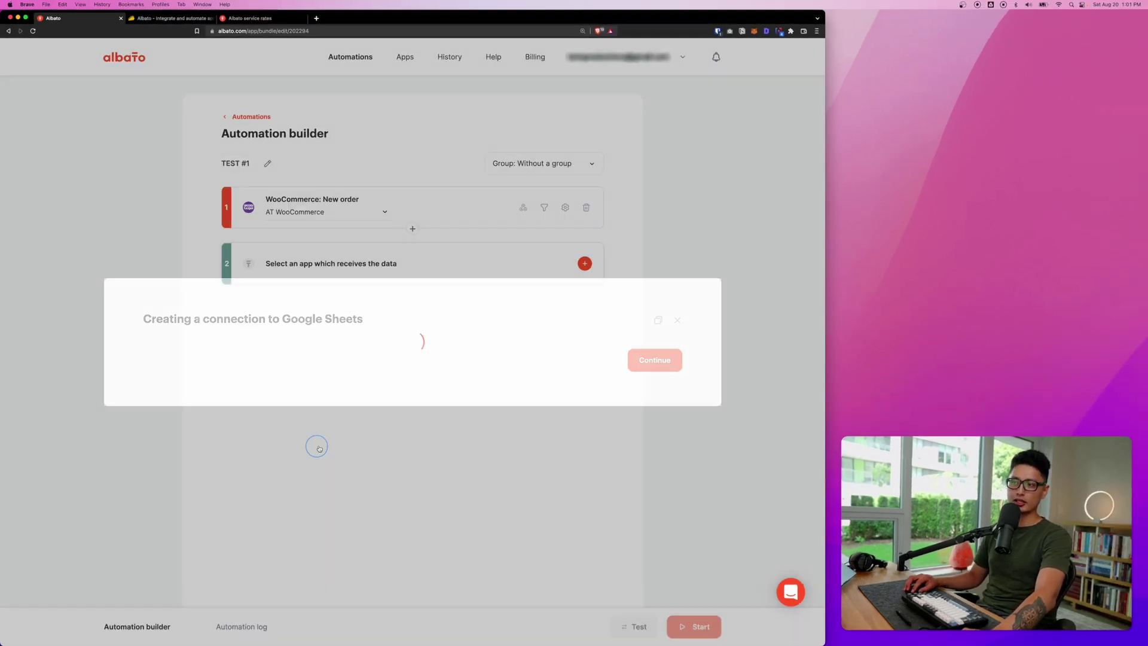
{"action": "left_click", "coordinate": [222, 338]}
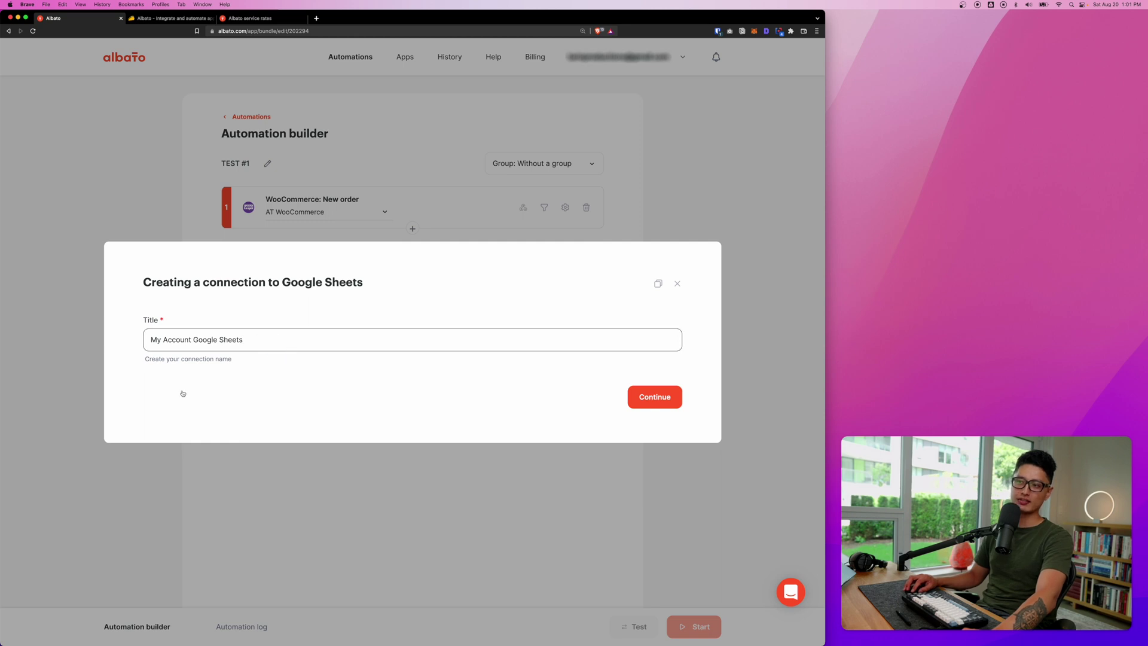
{"action": "left_click_drag", "start_coordinate": [194, 339], "coordinate": [149, 339]}
{"action": "key", "text": "BackSpace"}
{"action": "type", "text": "Test"}
{"action": "left_click", "coordinate": [653, 396]}
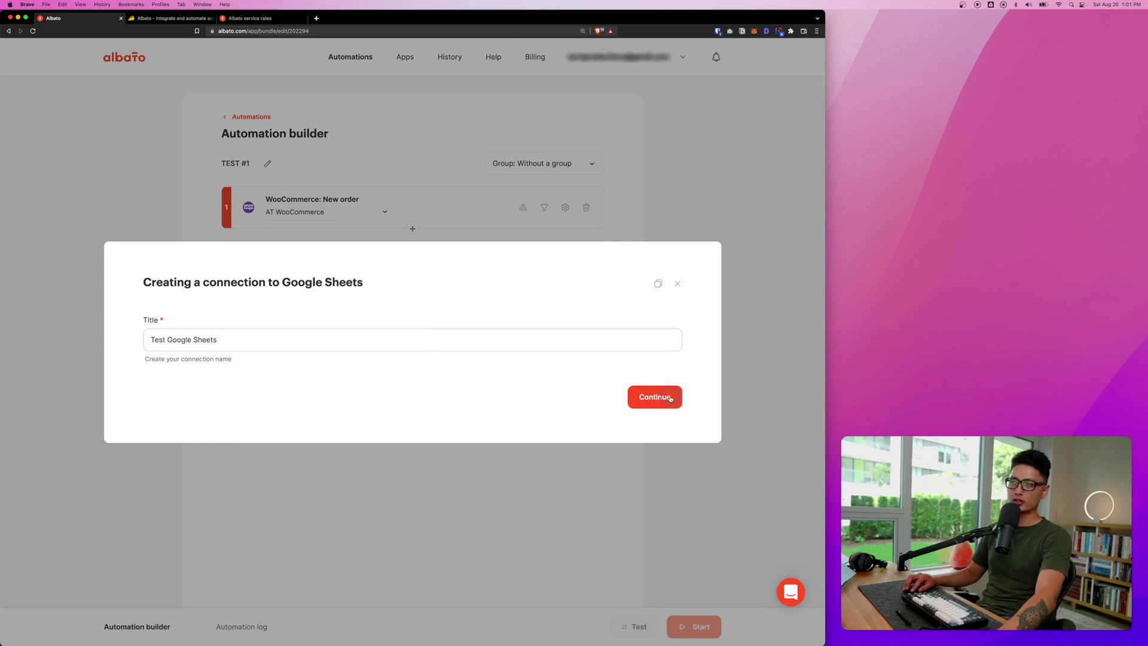
{"action": "left_click", "coordinate": [597, 379]}
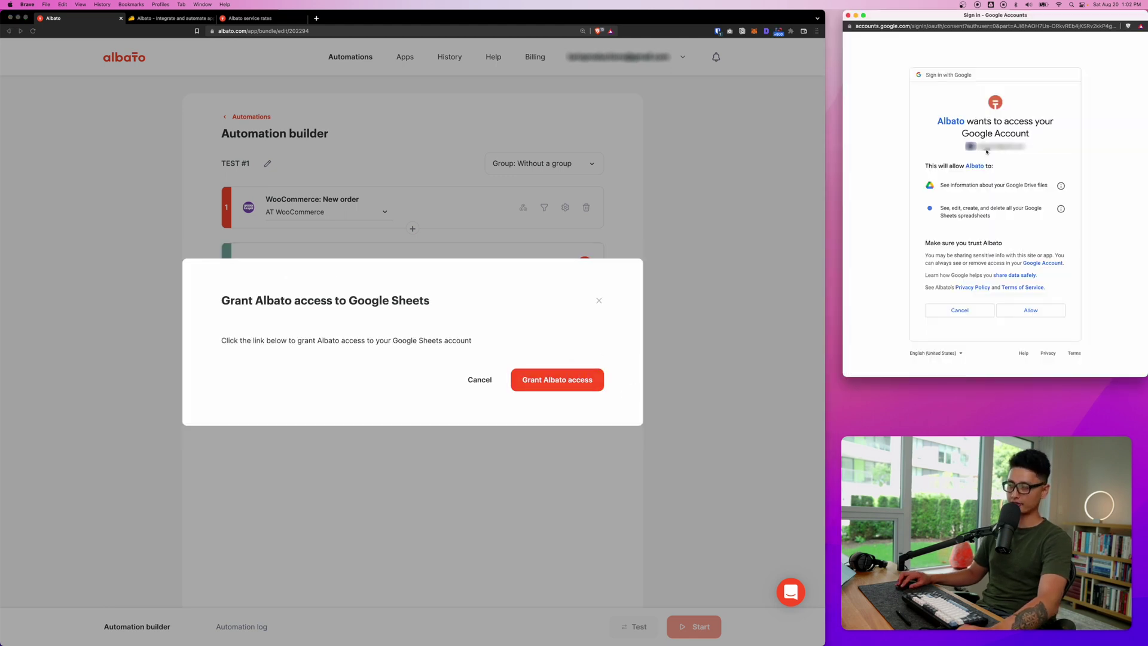
{"action": "left_click", "coordinate": [1031, 310]}
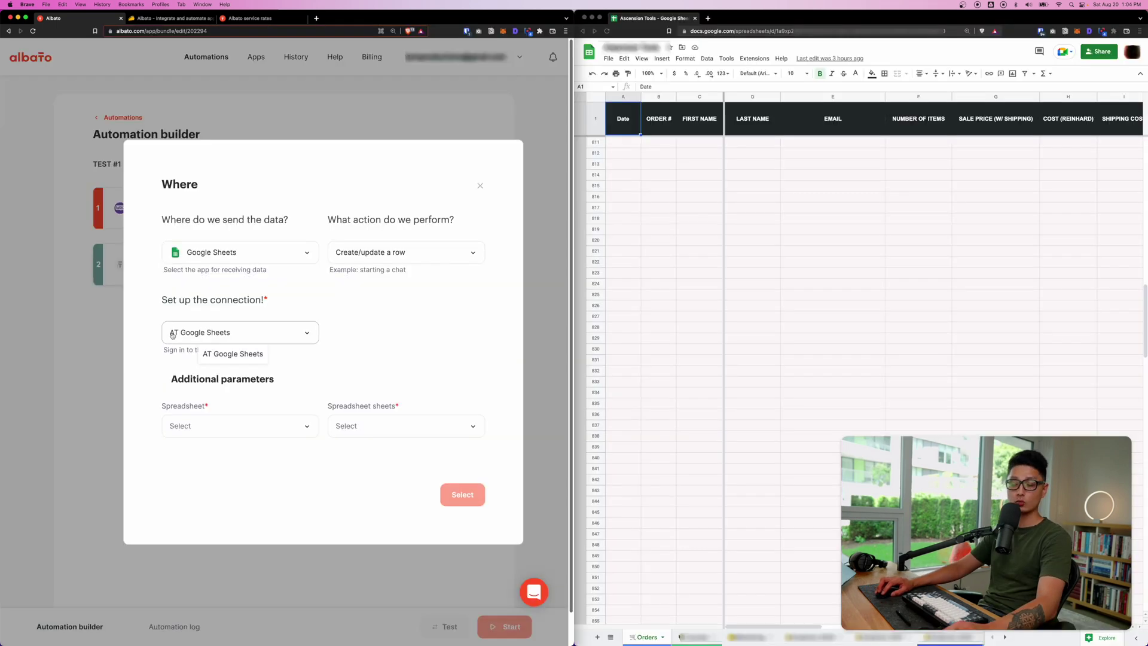
Step: Target the Orders sheet of the chosen spreadsheet and confirm the selection
{"action": "left_click", "coordinate": [238, 425]}
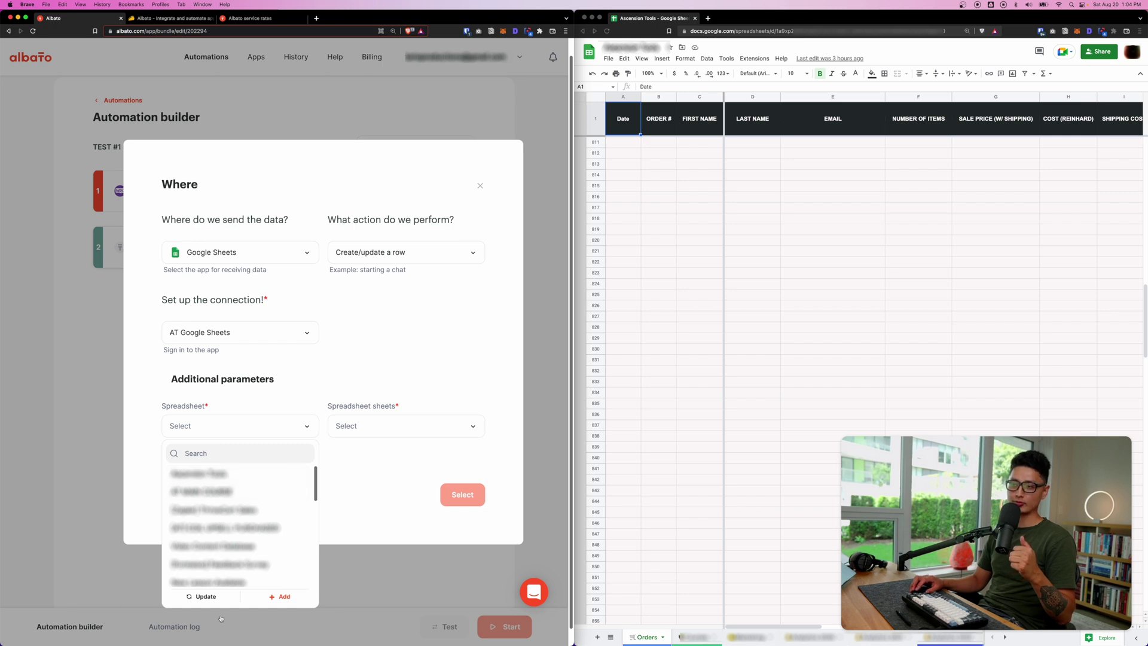
{"action": "left_click", "coordinate": [204, 474]}
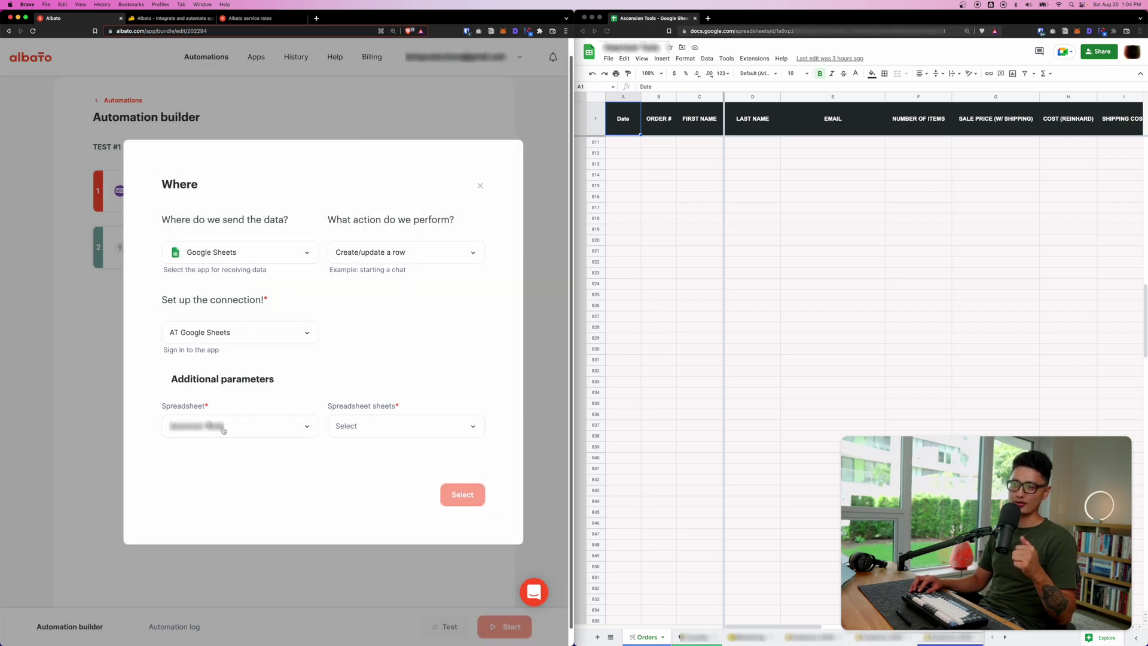
{"action": "left_click", "coordinate": [382, 432]}
{"action": "left_click", "coordinate": [351, 475]}
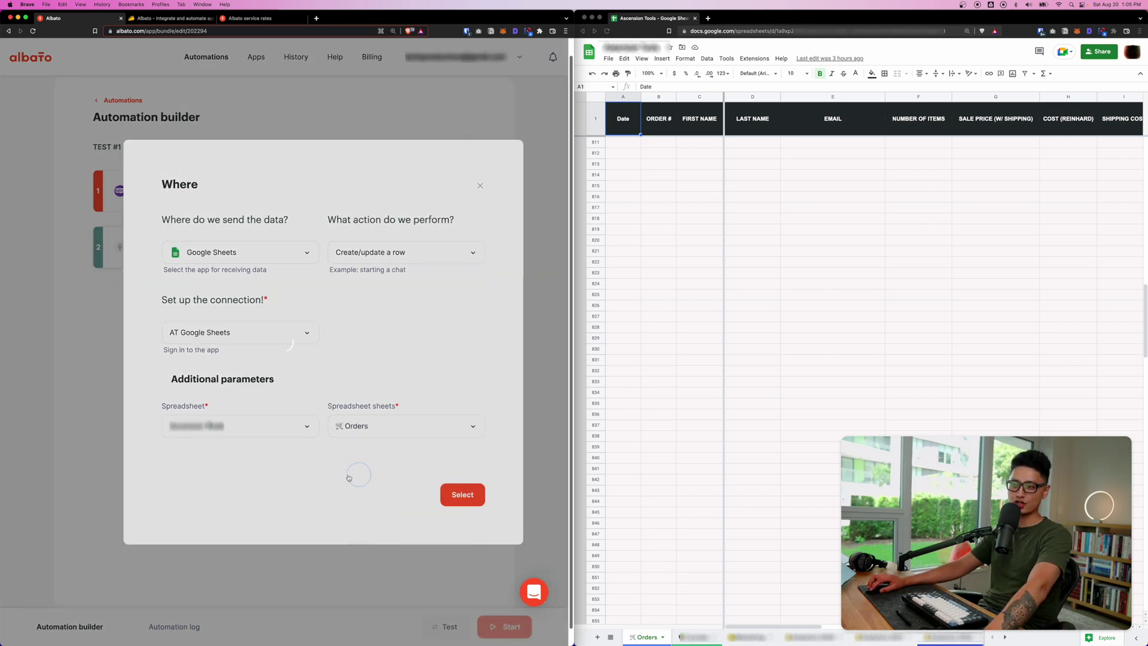
{"action": "left_click", "coordinate": [461, 495]}
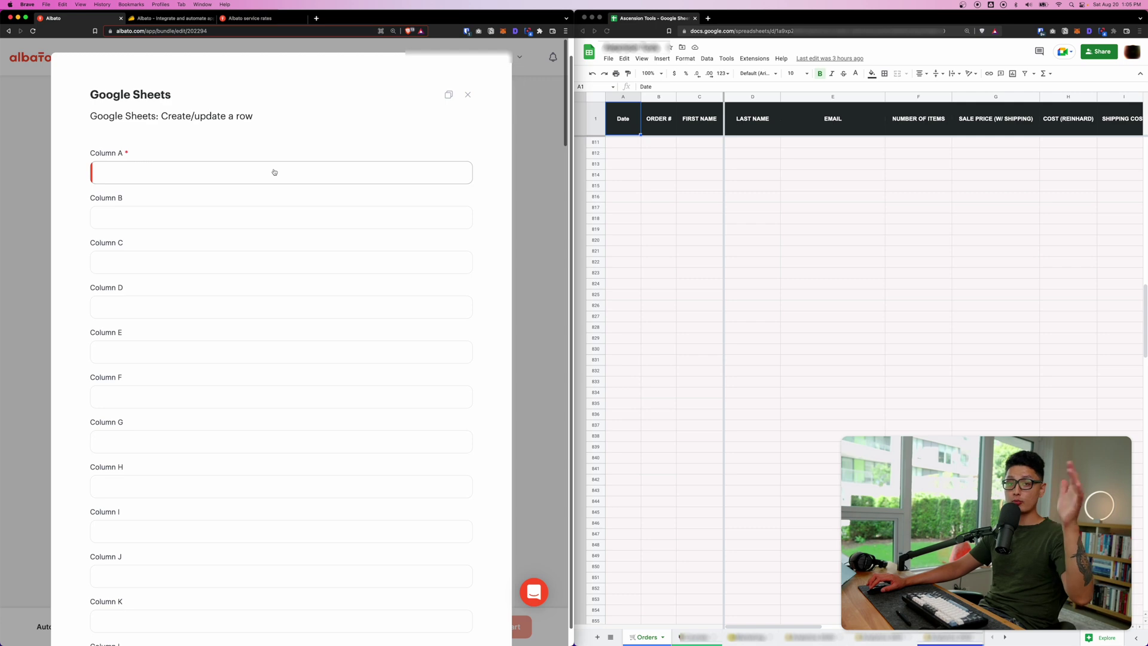
Step: Map Column A to the order creation date and Column B to the WooCommerce Order ID
{"action": "left_click", "coordinate": [274, 172]}
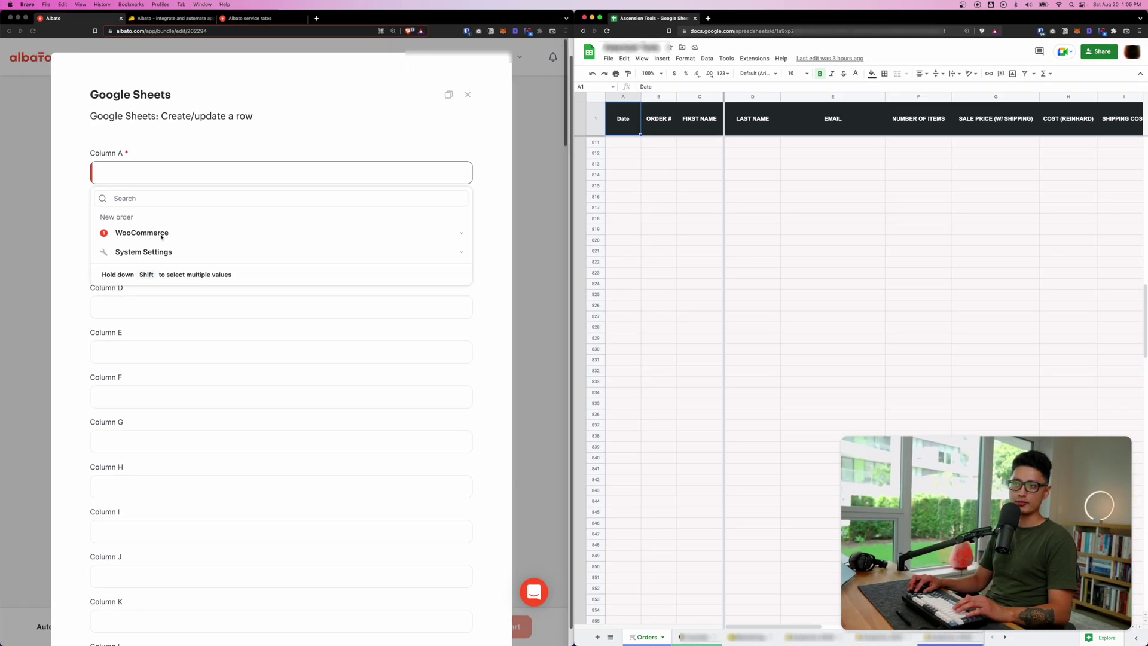
{"action": "left_click", "coordinate": [153, 199]}
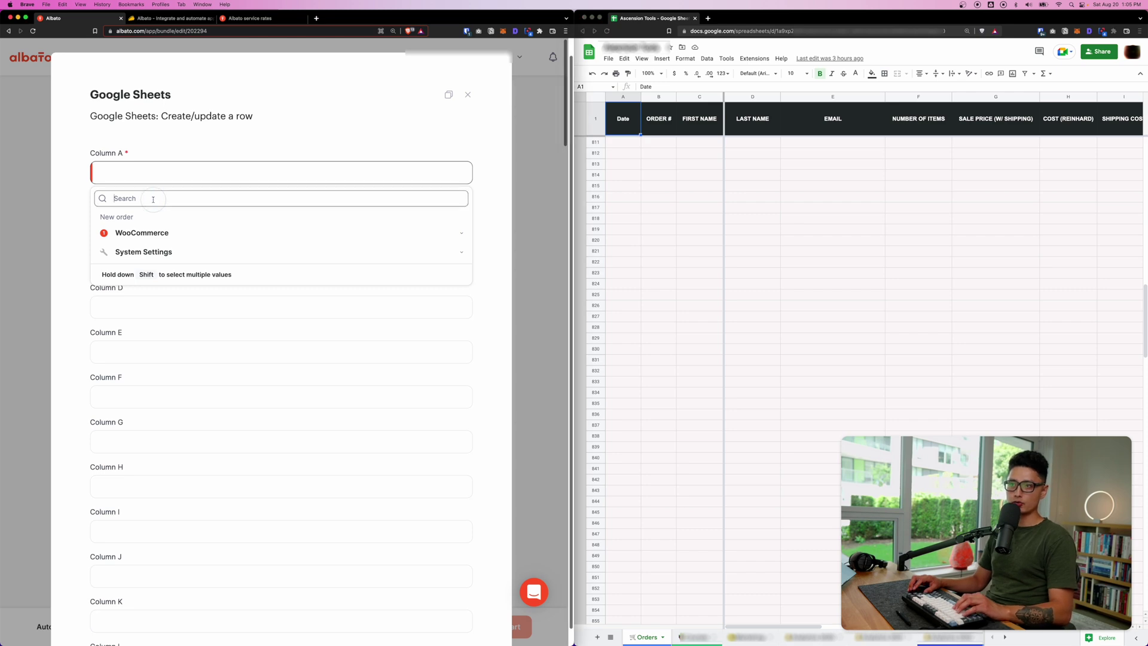
{"action": "type", "text": "date"}
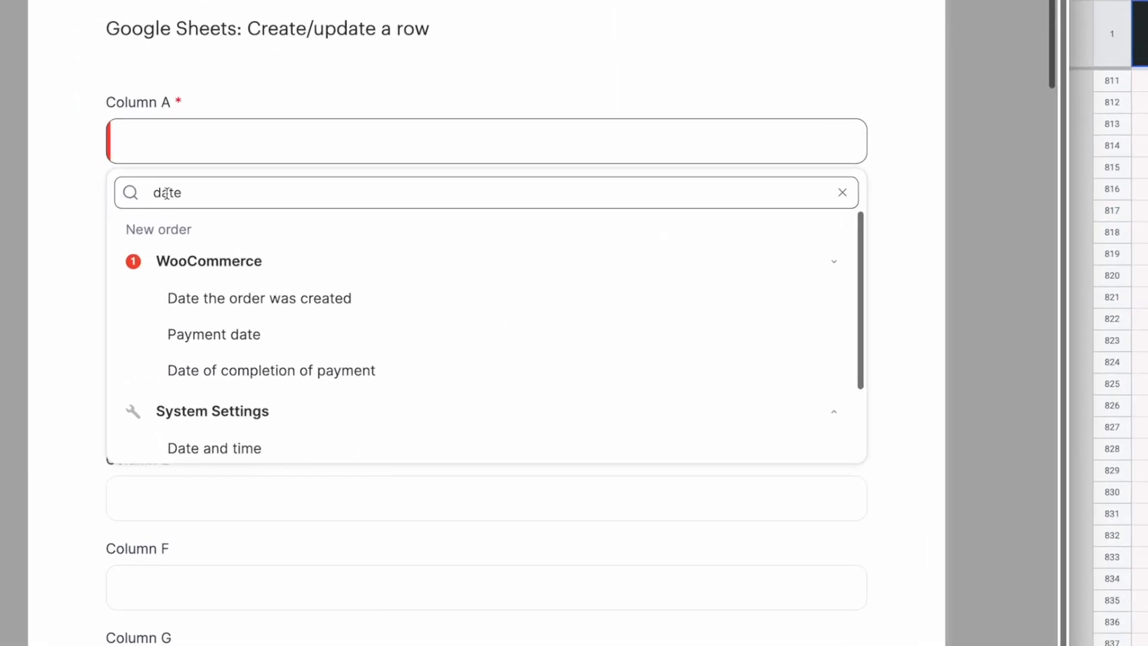
{"action": "left_click", "coordinate": [281, 303]}
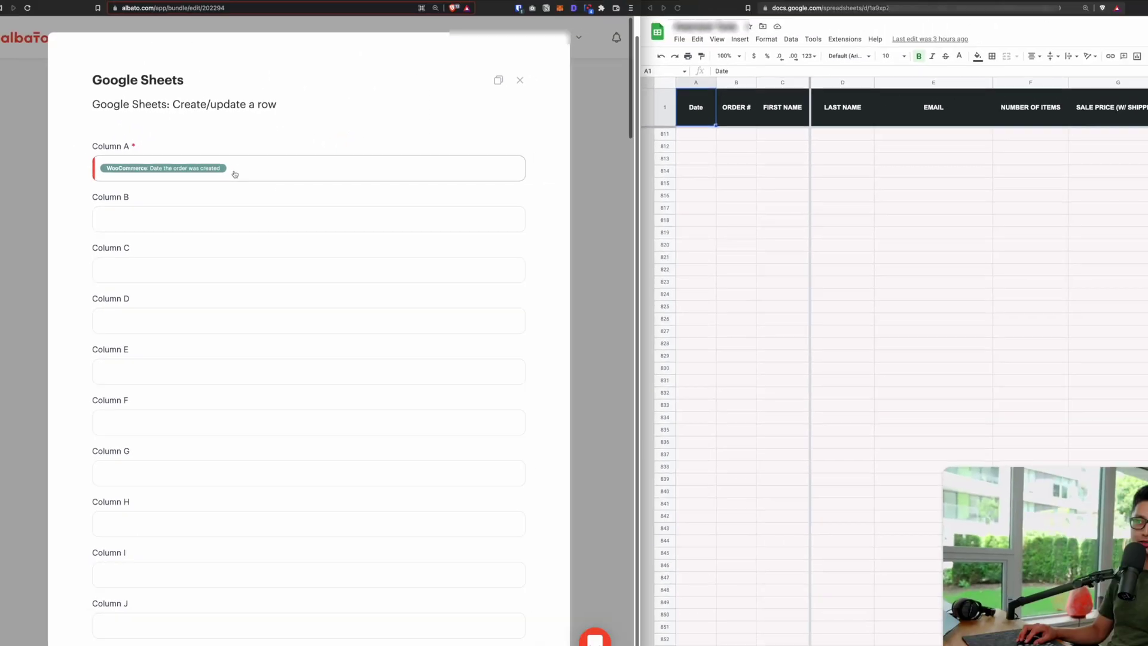
{"action": "left_click", "coordinate": [255, 248]}
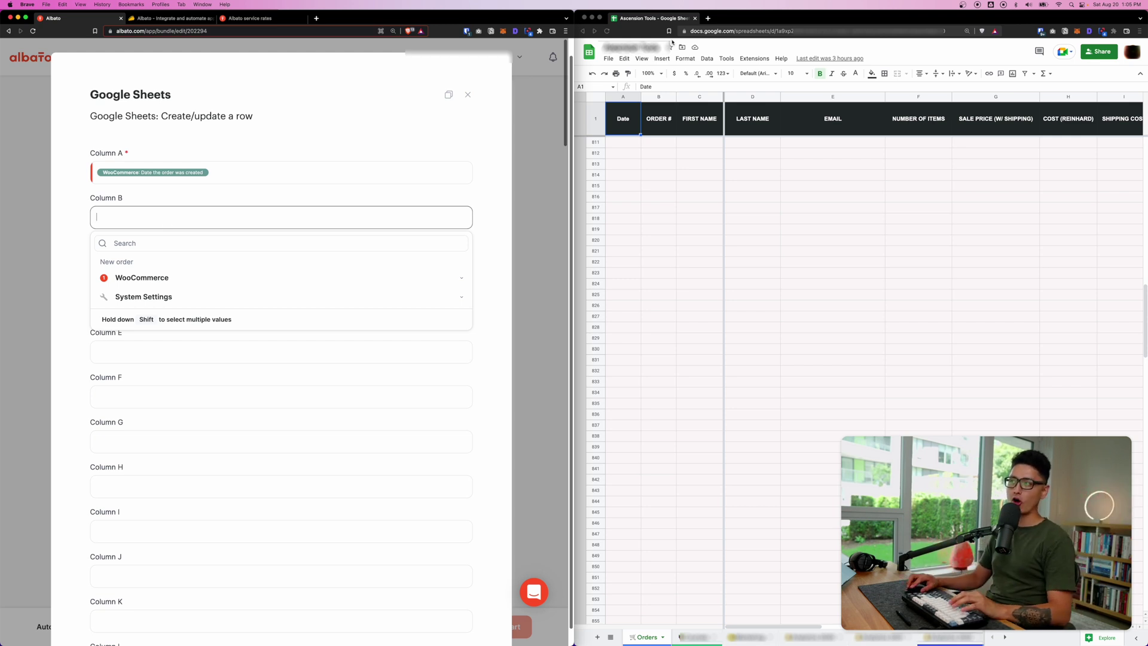
{"action": "left_click", "coordinate": [160, 243]}
{"action": "type", "text": "order"}
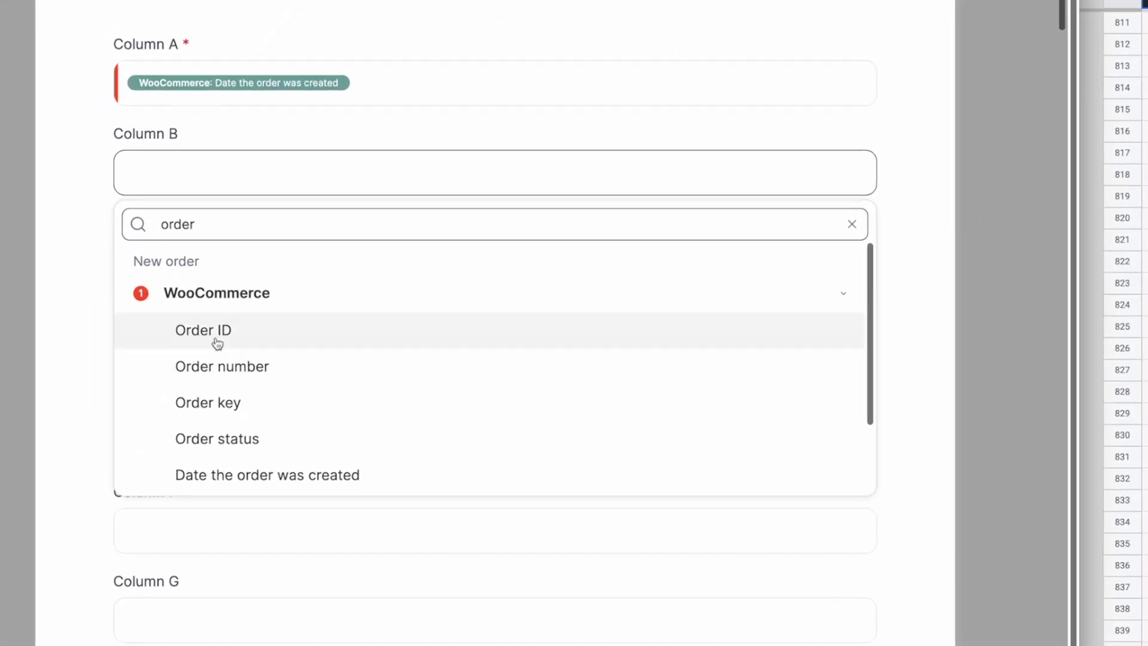
{"action": "left_click", "coordinate": [232, 341]}
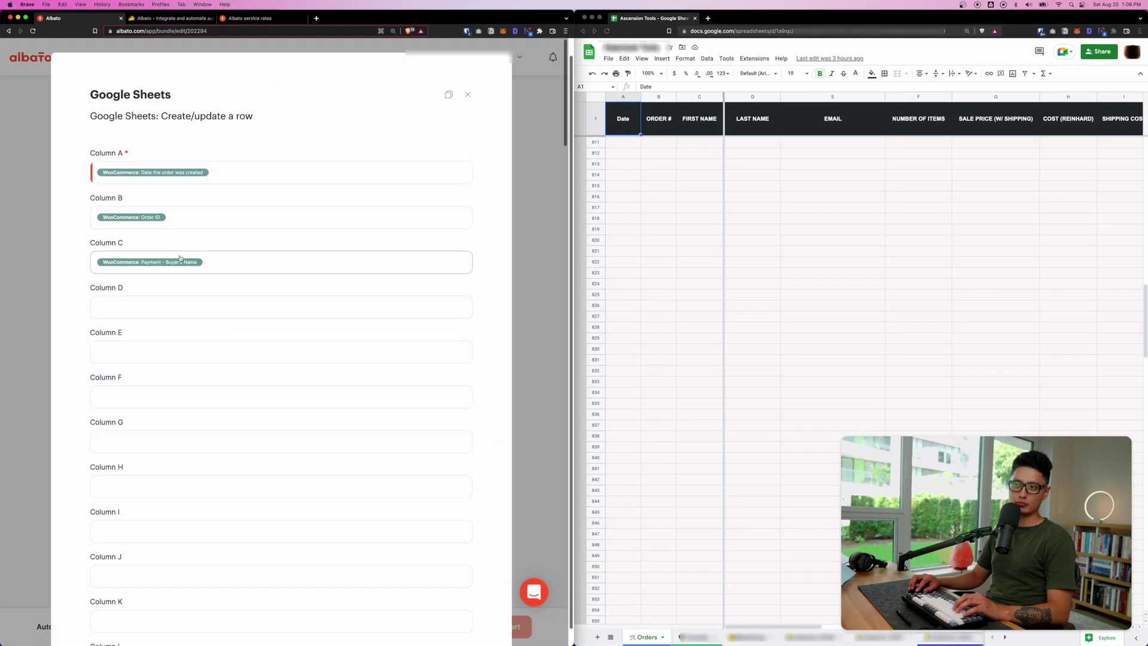
Step: Map Column D to the shipping last name and Column E to the buyer's email, then save
{"action": "left_click", "coordinate": [191, 350]}
{"action": "type", "text": "last"}
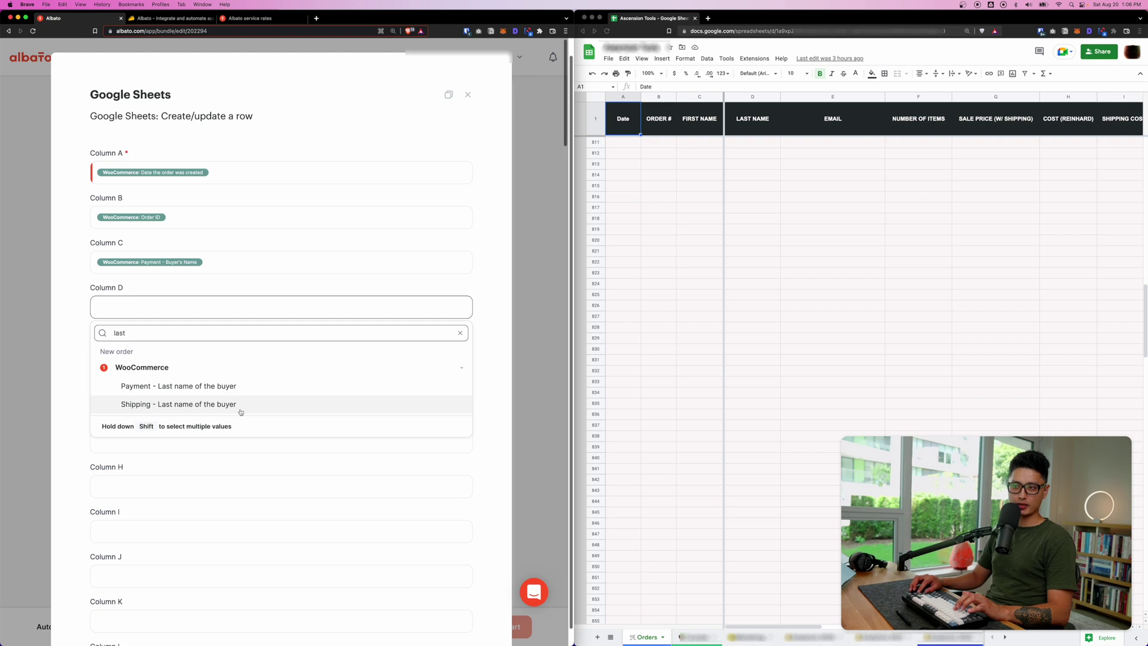
{"action": "left_click", "coordinate": [225, 410]}
{"action": "left_click", "coordinate": [194, 354]}
{"action": "type", "text": "email"}
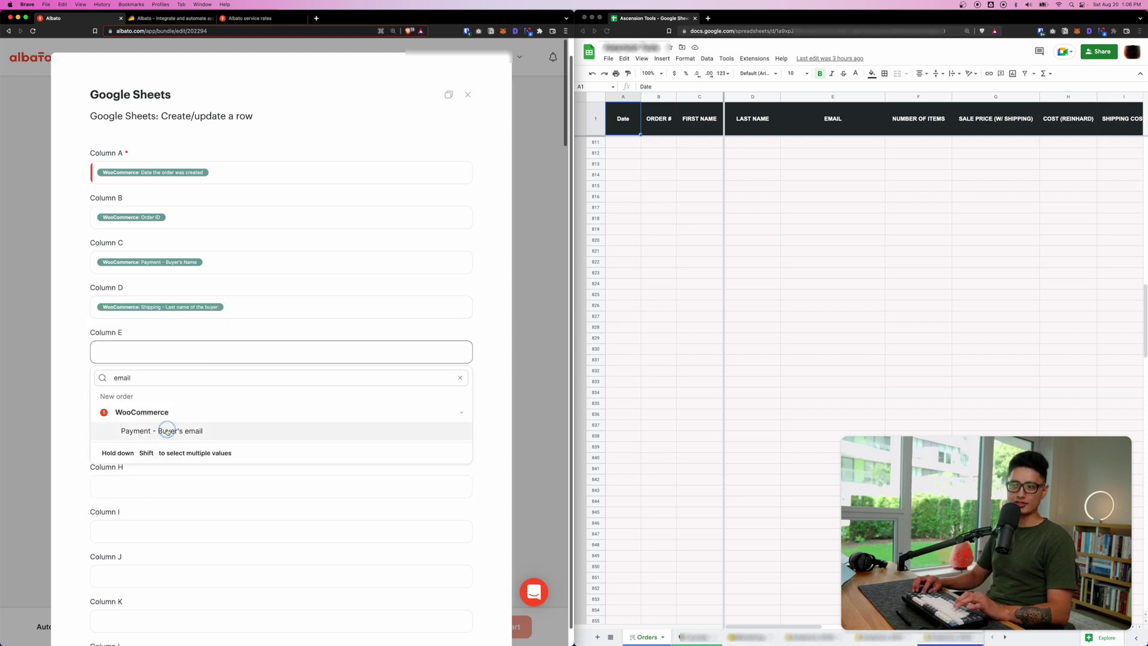
{"action": "left_click", "coordinate": [167, 431]}
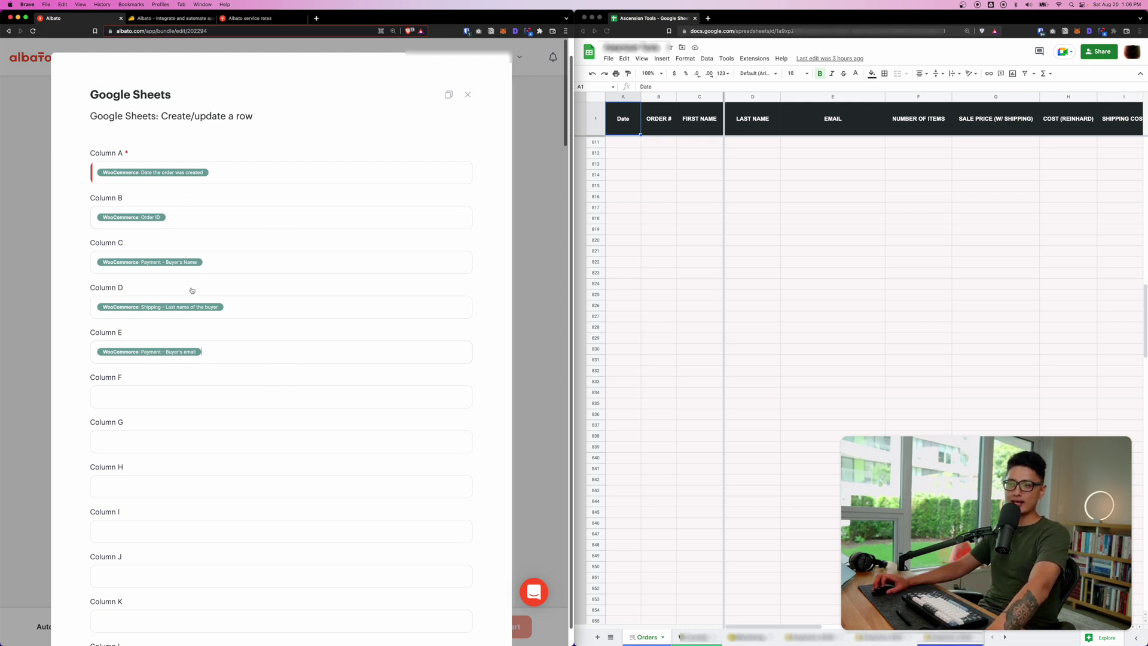
{"action": "scroll", "coordinate": [192, 289], "scroll_direction": "down", "scroll_amount": 20}
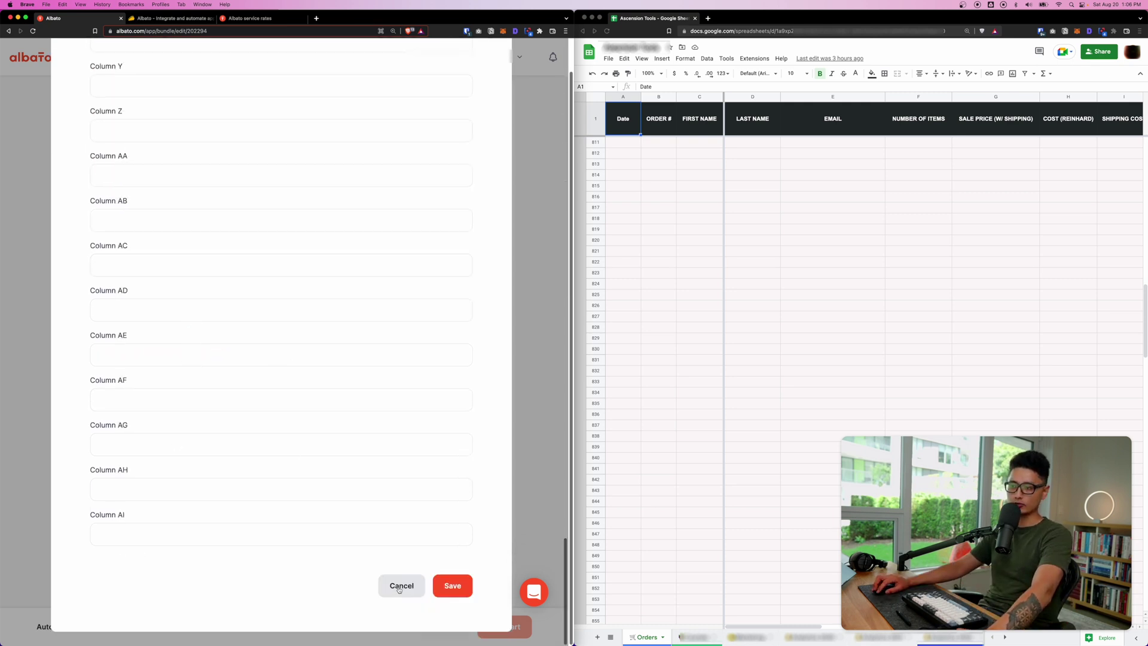
{"action": "left_click", "coordinate": [450, 586]}
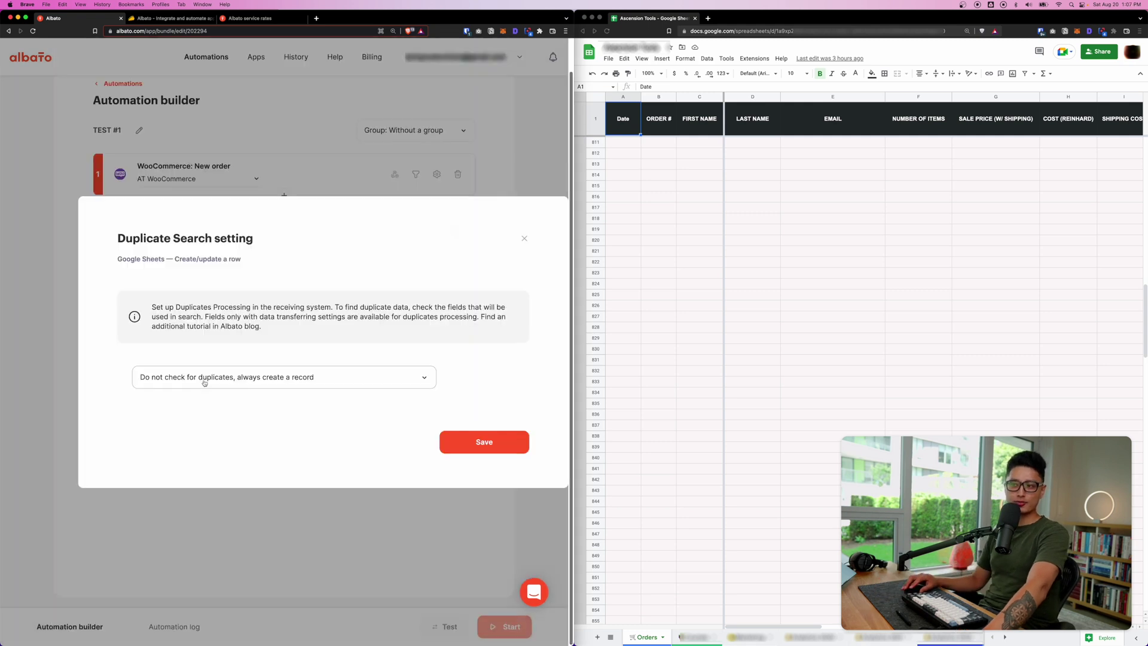
Step: Save step 2 with 'Do not check for duplicates, always create a record' and switch the automation on
{"action": "left_click", "coordinate": [204, 382]}
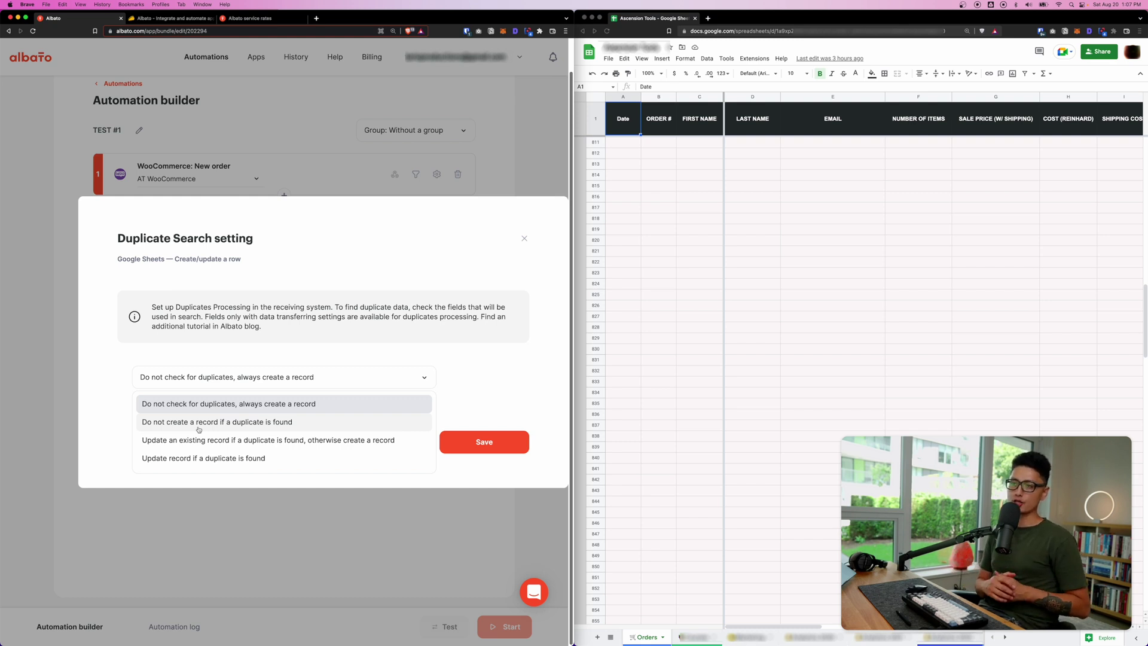
{"action": "left_click", "coordinate": [180, 378]}
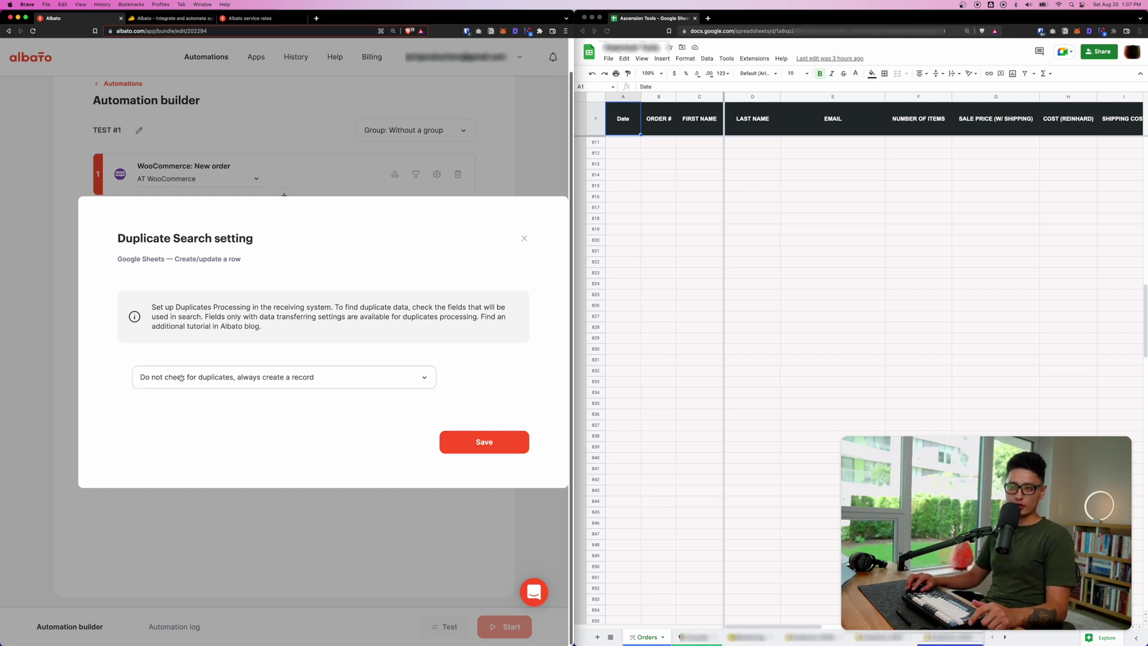
{"action": "left_click", "coordinate": [487, 436]}
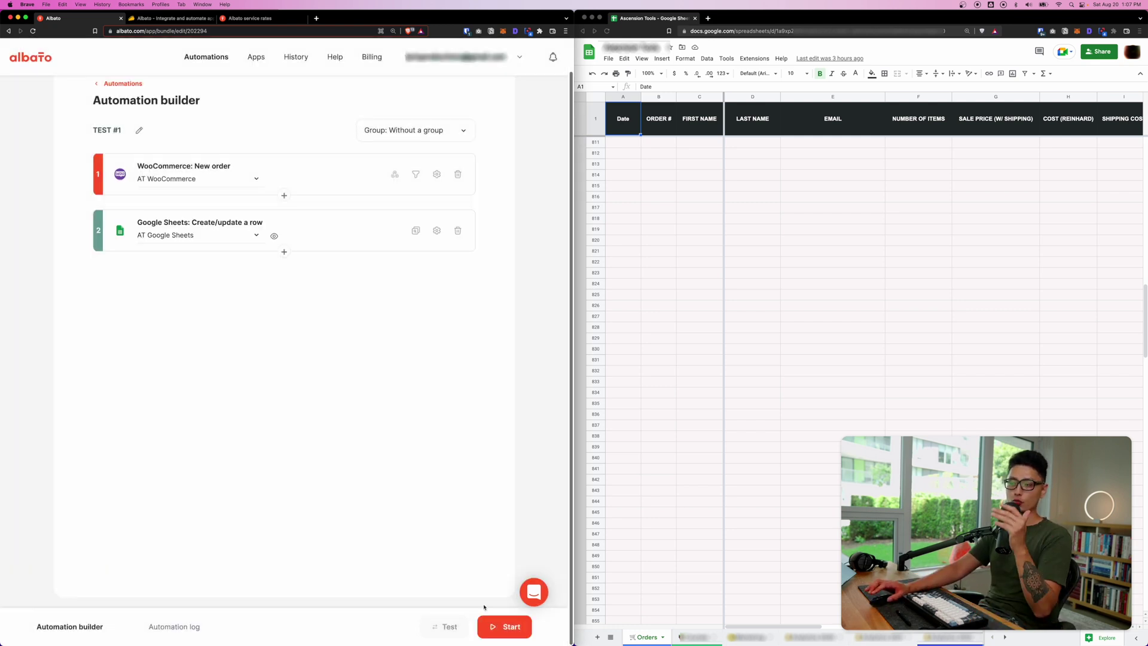
{"action": "left_click", "coordinate": [491, 624]}
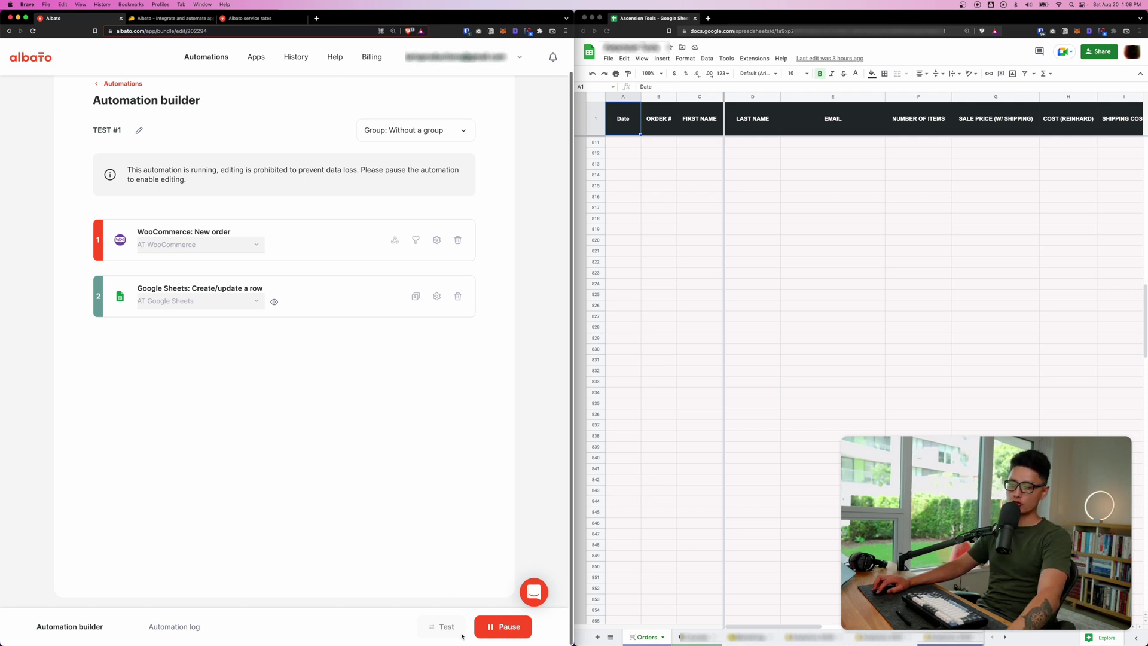
{"action": "left_click", "coordinate": [500, 625]}
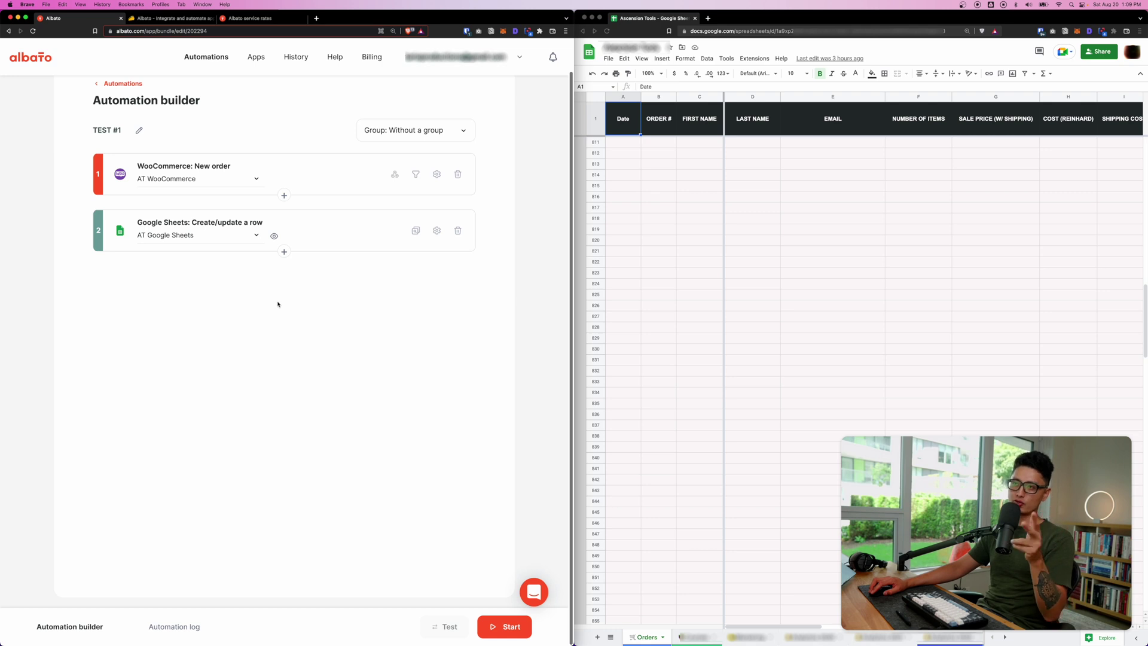
{"action": "left_click", "coordinate": [284, 252]}
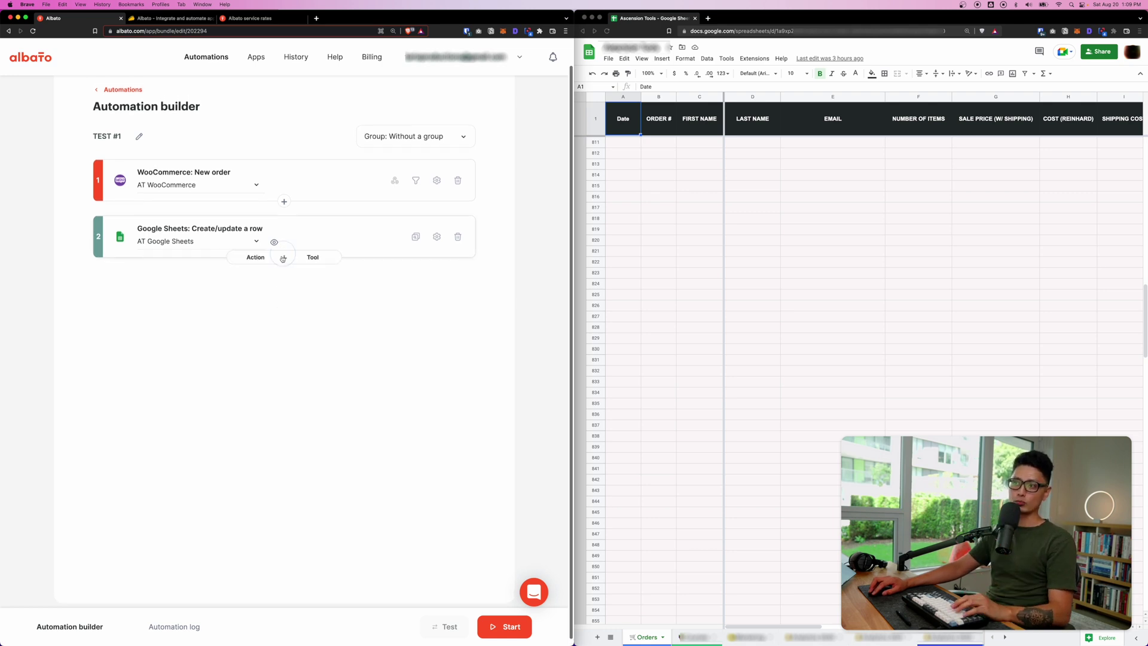
Step: Add a new action step after step 2 with Gmail as the app
{"action": "left_click", "coordinate": [256, 257]}
{"action": "type", "text": "gmail"}
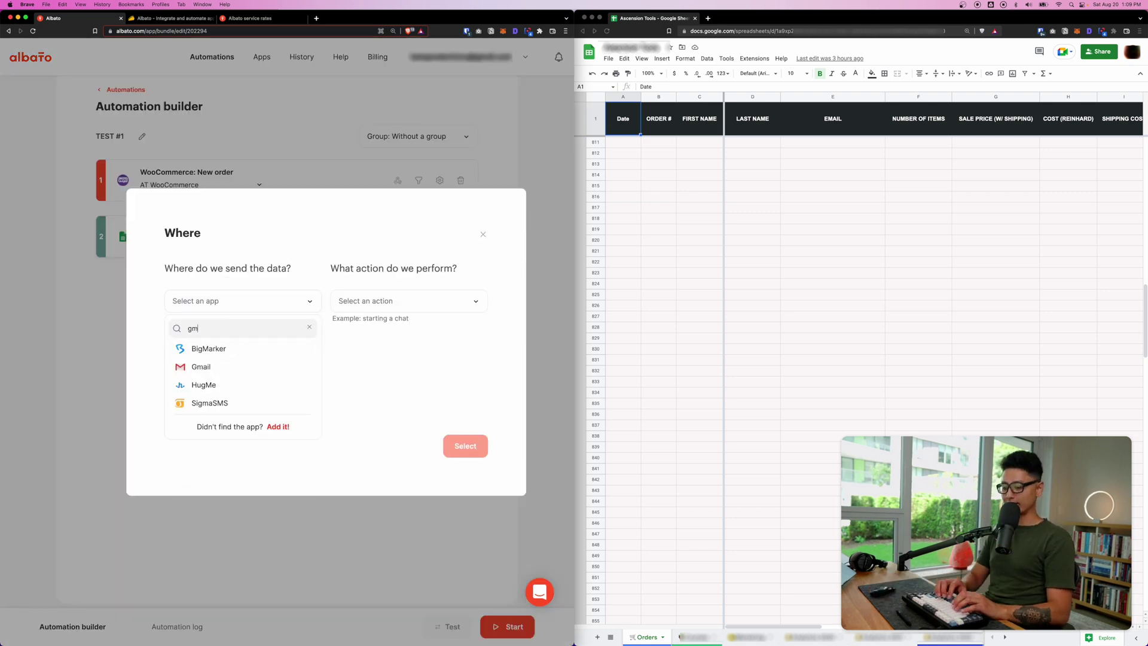
{"action": "left_click", "coordinate": [216, 349]}
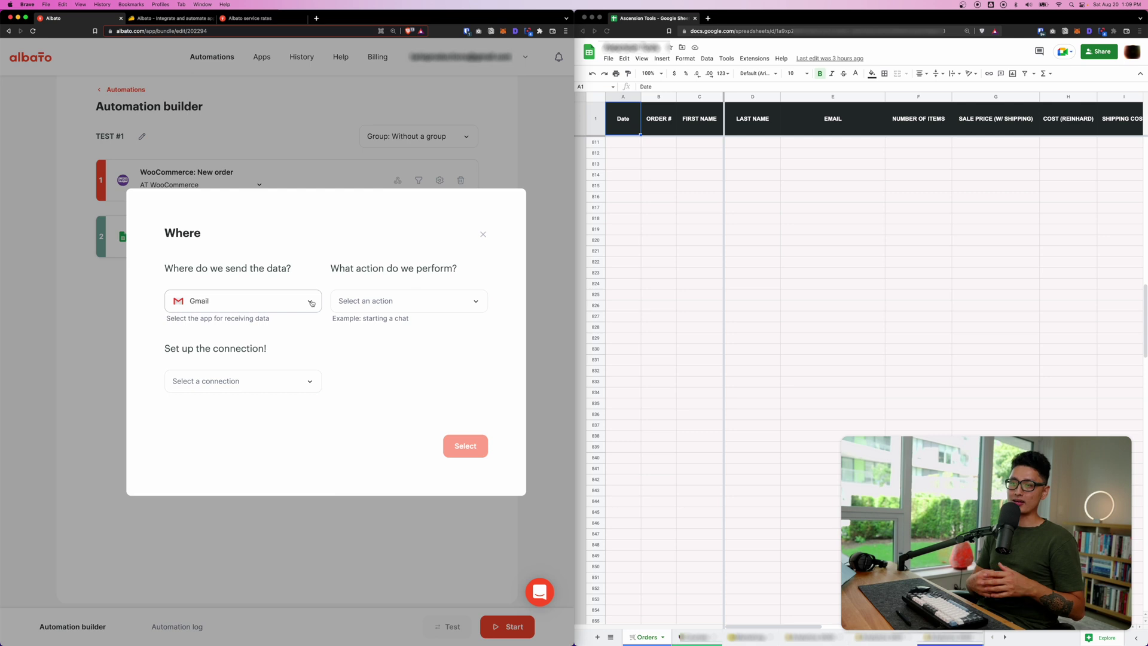
Step: Search the app list for 'slac', then switch to the spreadsheet window
{"action": "left_click", "coordinate": [210, 308]}
{"action": "type", "text": "slac"}
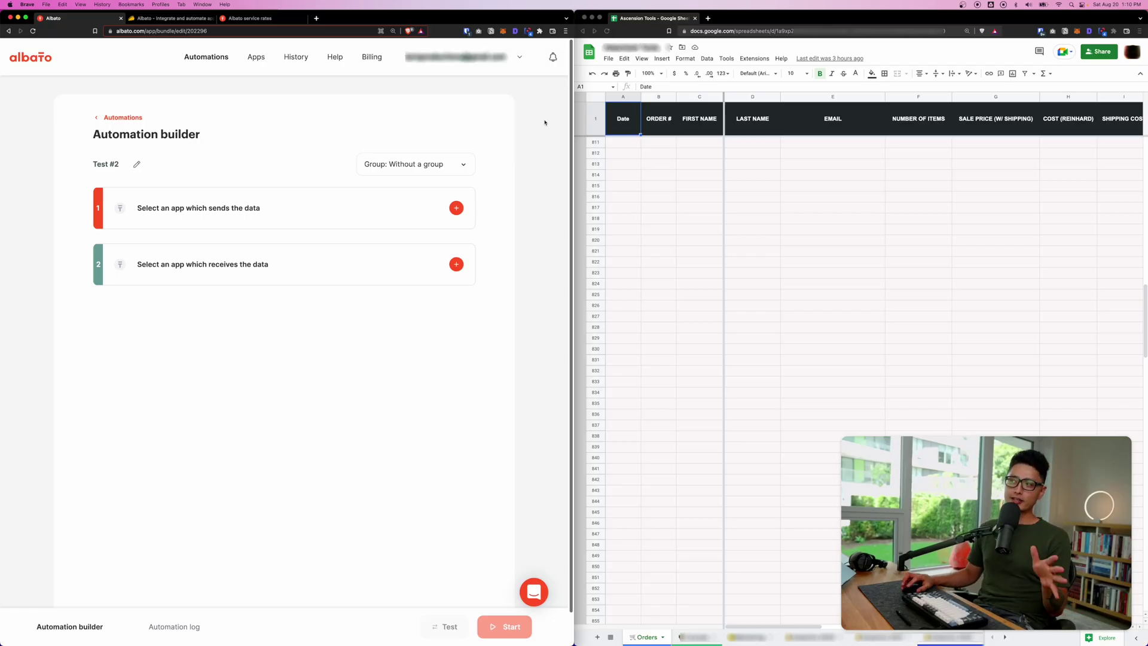
{"action": "left_click", "coordinate": [661, 148]}
Step: Select cell D811 in the spreadsheet
{"action": "left_click", "coordinate": [661, 147]}
{"action": "left_click", "coordinate": [693, 146]}
{"action": "left_click", "coordinate": [742, 146]}
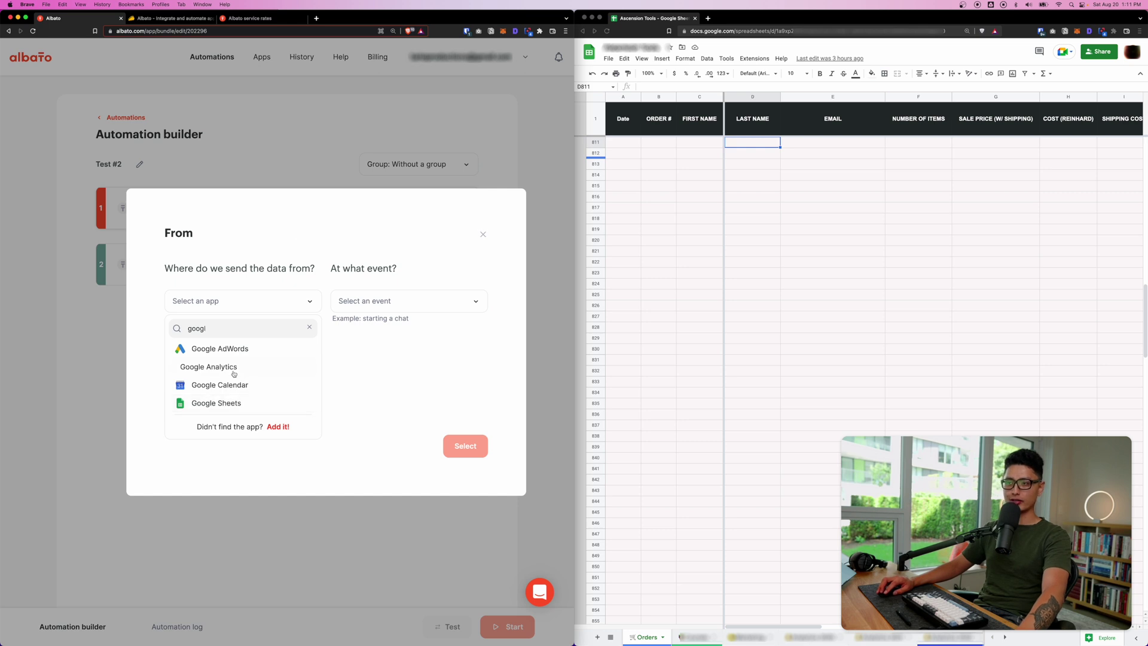
Step: Set the trigger to Google Sheets 'New row created' via AT Google Sheets on the Orders sheet
{"action": "left_click", "coordinate": [227, 402]}
{"action": "left_click", "coordinate": [356, 303]}
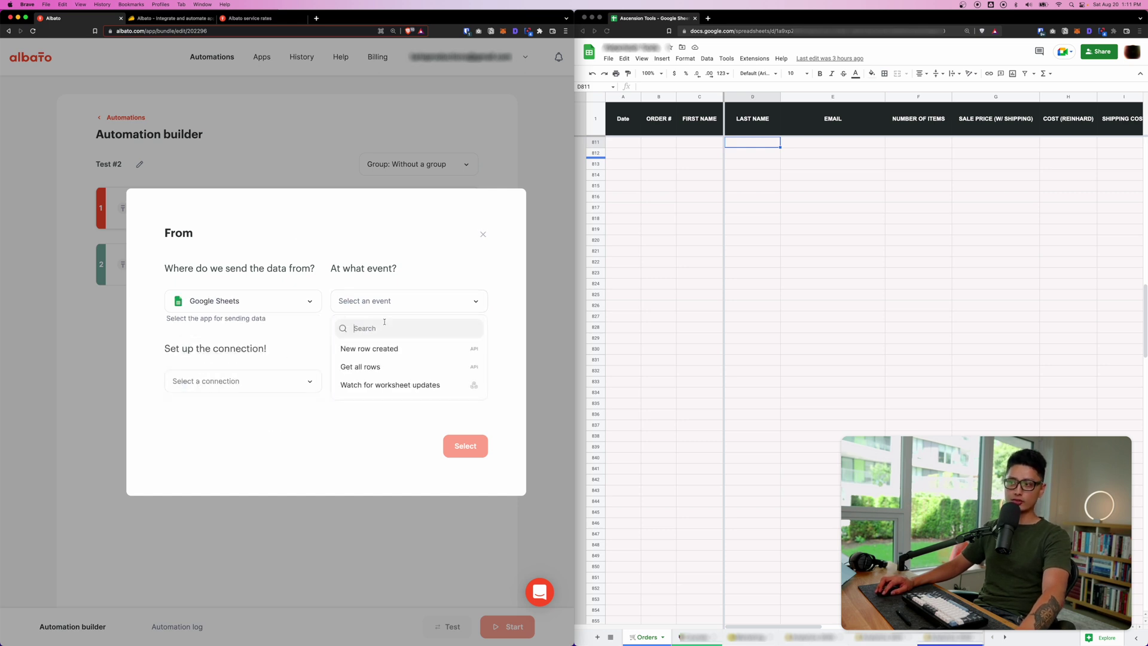
{"action": "left_click", "coordinate": [369, 349]}
{"action": "left_click", "coordinate": [239, 377]}
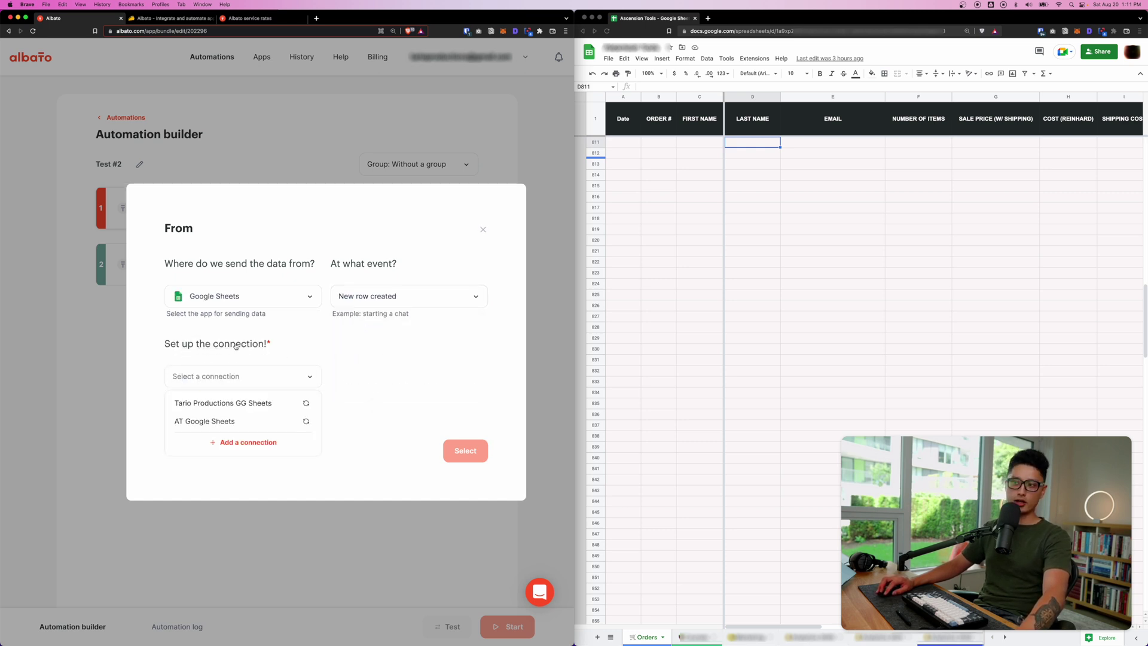
{"action": "left_click", "coordinate": [203, 422]}
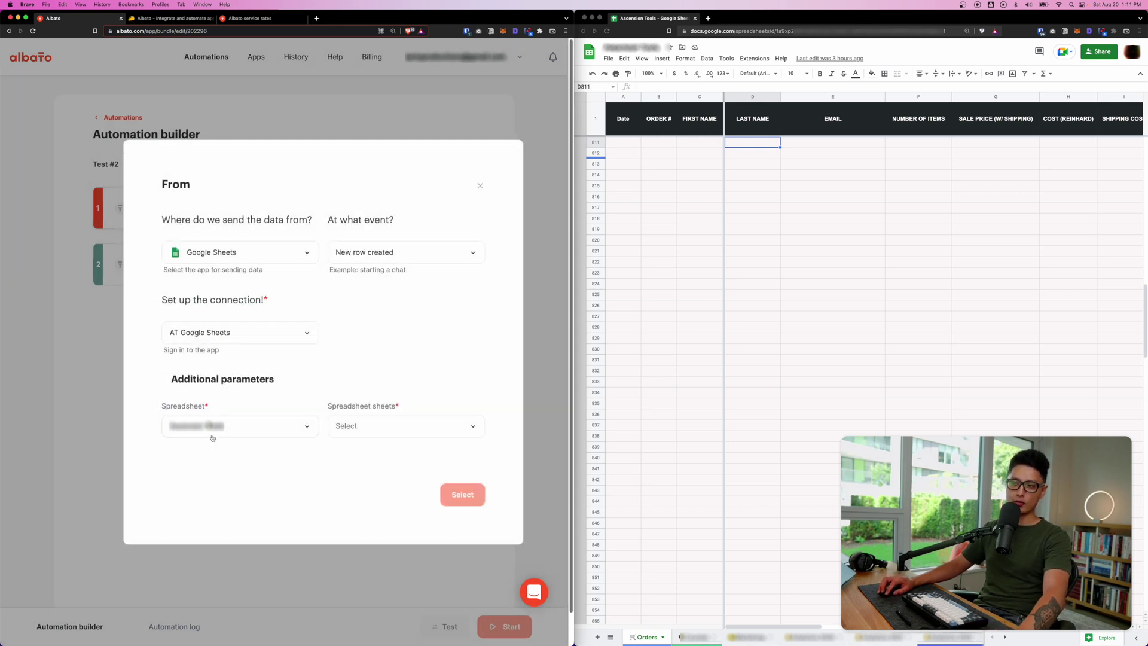
{"action": "left_click", "coordinate": [345, 429]}
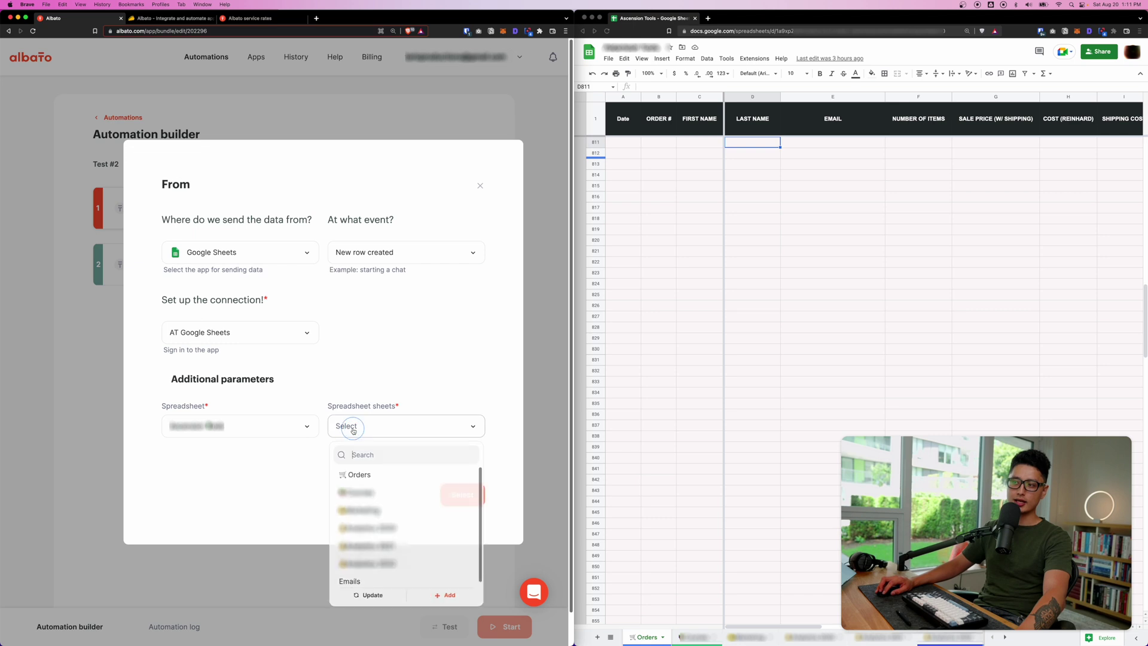
{"action": "left_click", "coordinate": [363, 473]}
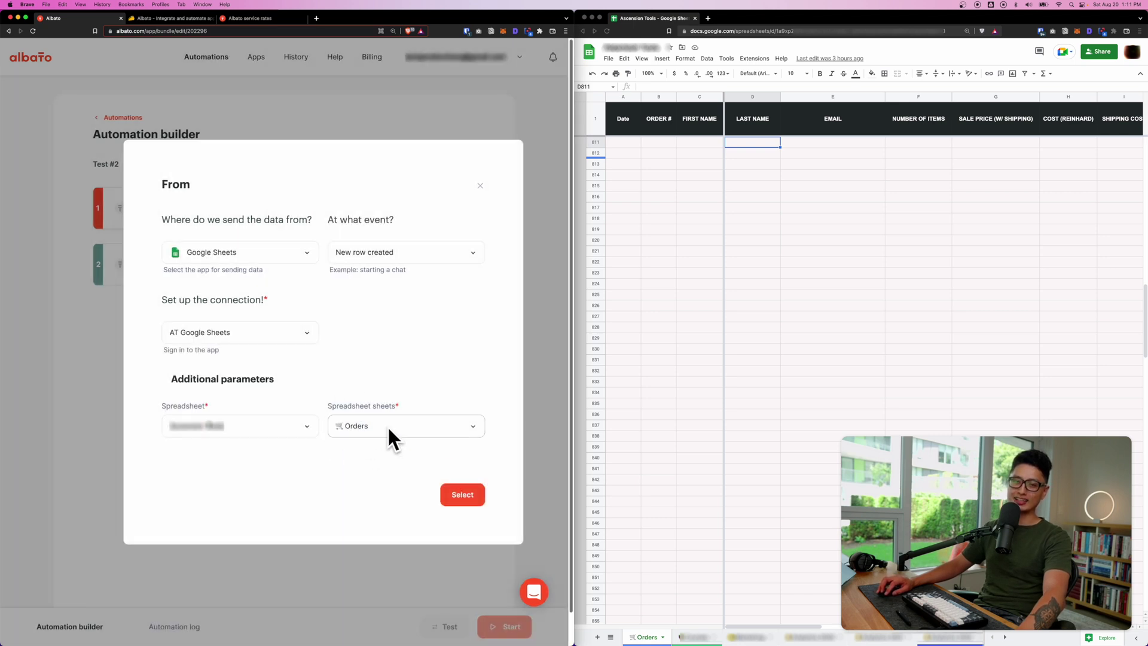
{"action": "left_click", "coordinate": [451, 503]}
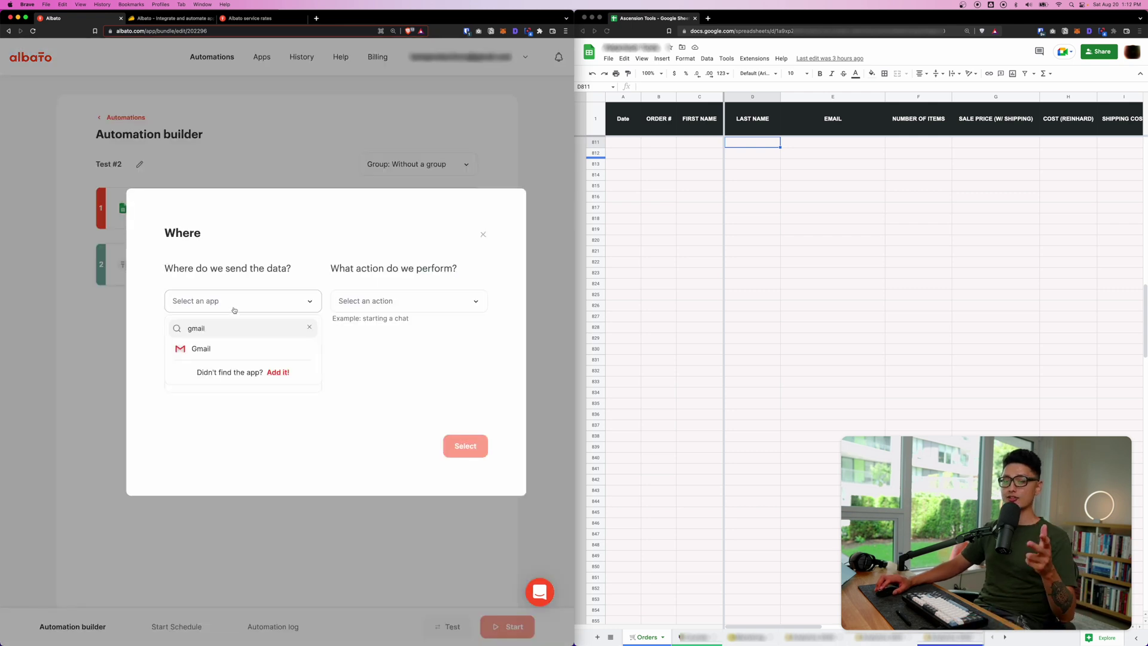
Step: Add Gmail's Send email action using the TP Gmail connection
{"action": "left_click", "coordinate": [214, 350]}
{"action": "left_click", "coordinate": [370, 303]}
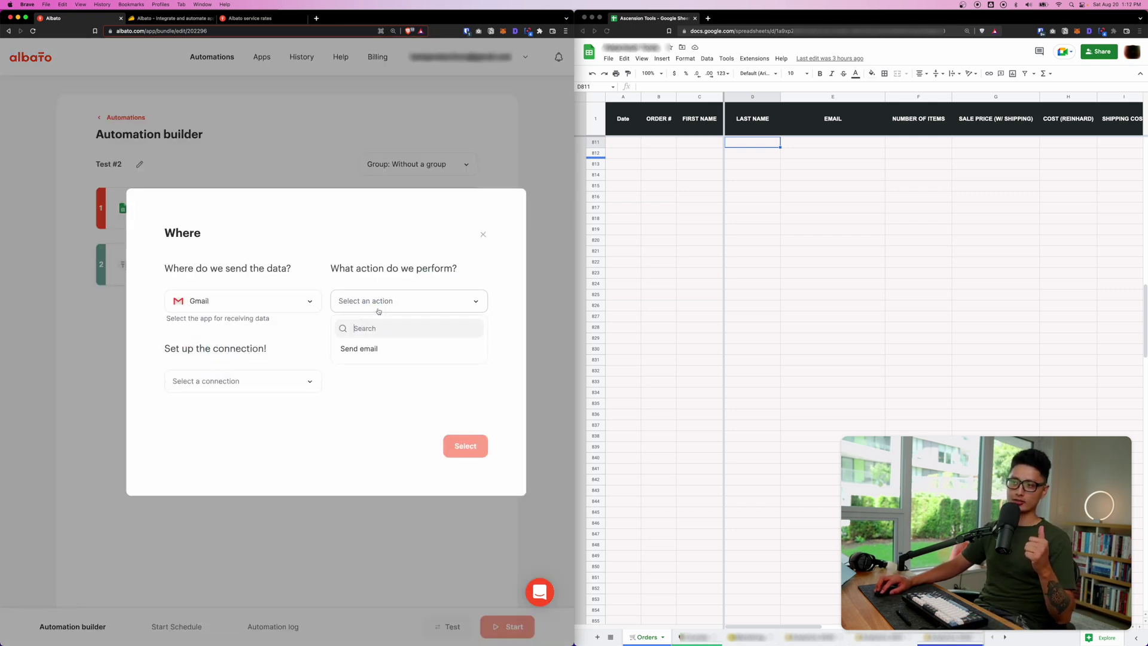
{"action": "left_click", "coordinate": [366, 351]}
{"action": "left_click", "coordinate": [238, 378]}
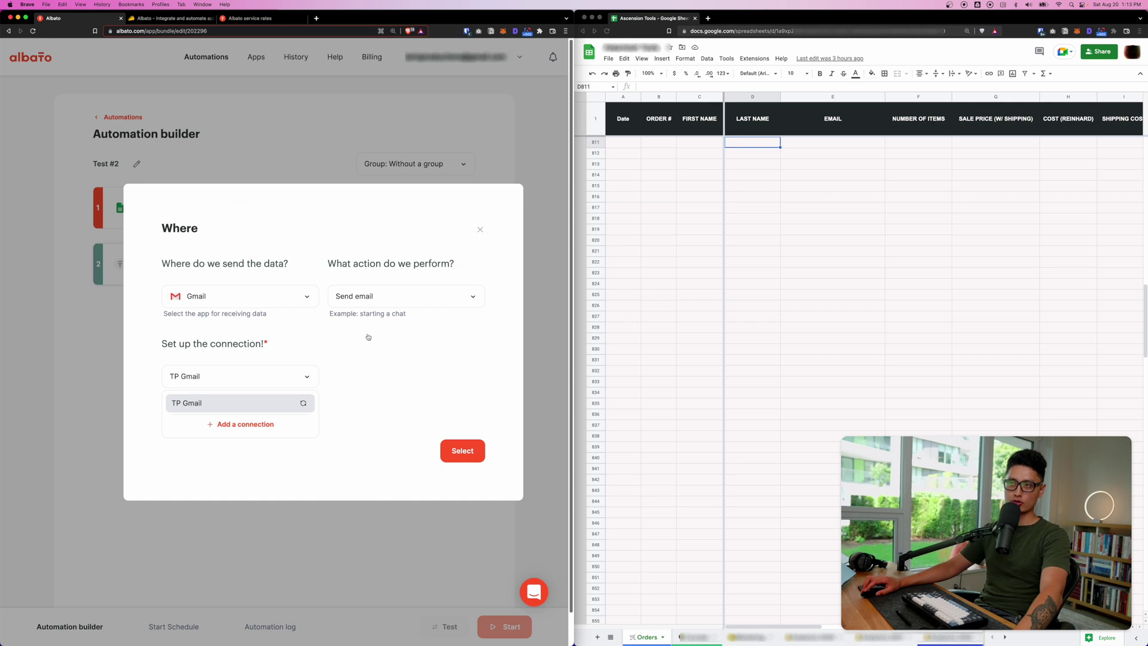
{"action": "left_click", "coordinate": [363, 390]}
{"action": "left_click", "coordinate": [461, 450]}
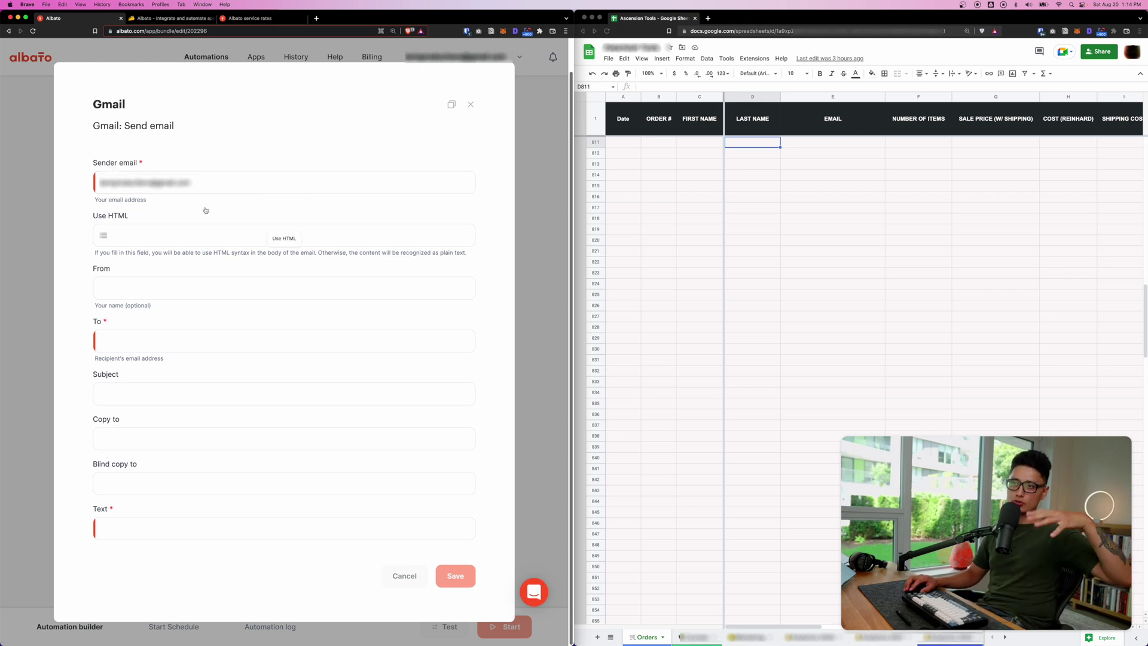
Step: Enter the sender's name in the From field
{"action": "left_click", "coordinate": [108, 238]}
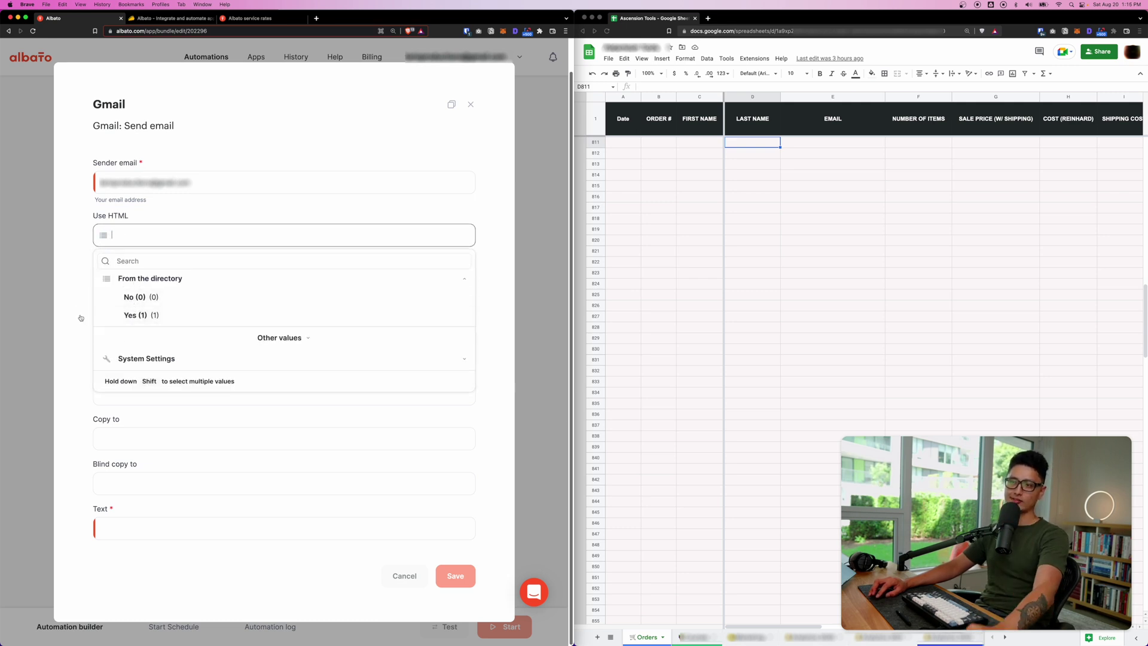
{"action": "left_click", "coordinate": [64, 295]}
{"action": "type", "text": "Tariq"}
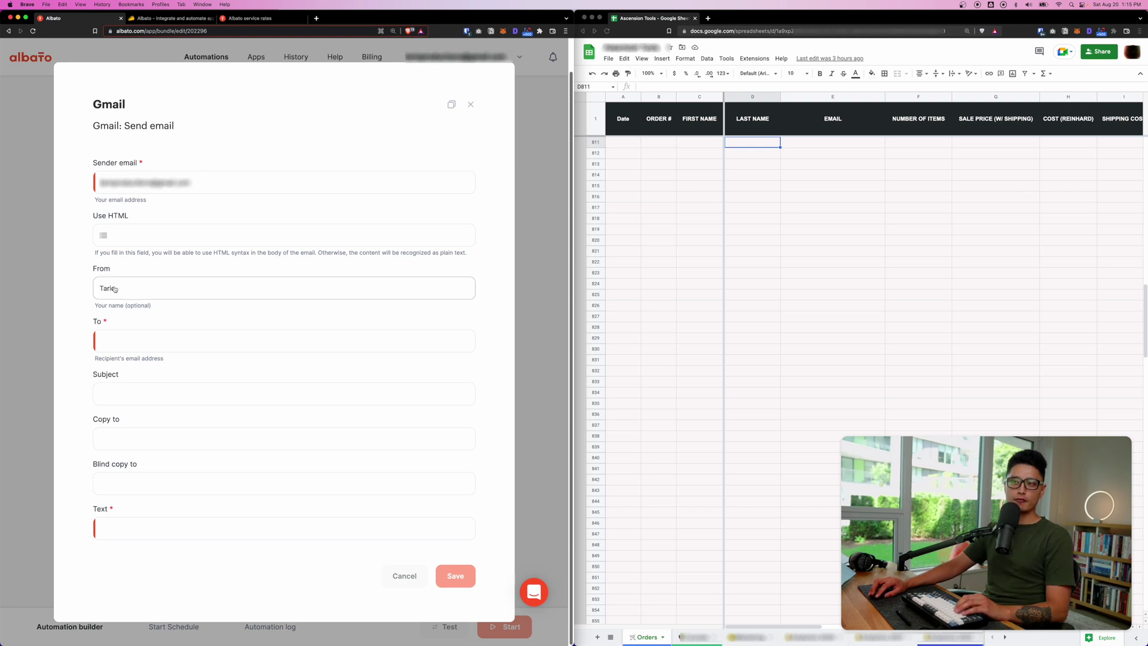
Step: Map the To recipient to Google Sheets Column E
{"action": "left_click", "coordinate": [91, 339]}
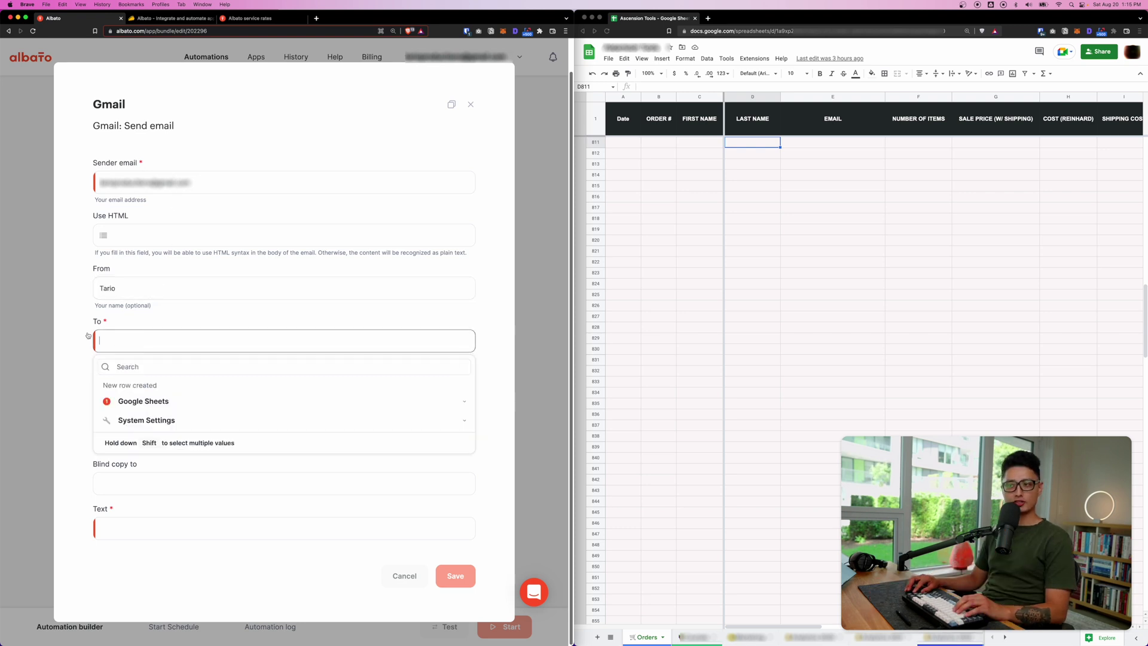
{"action": "left_click", "coordinate": [128, 367]}
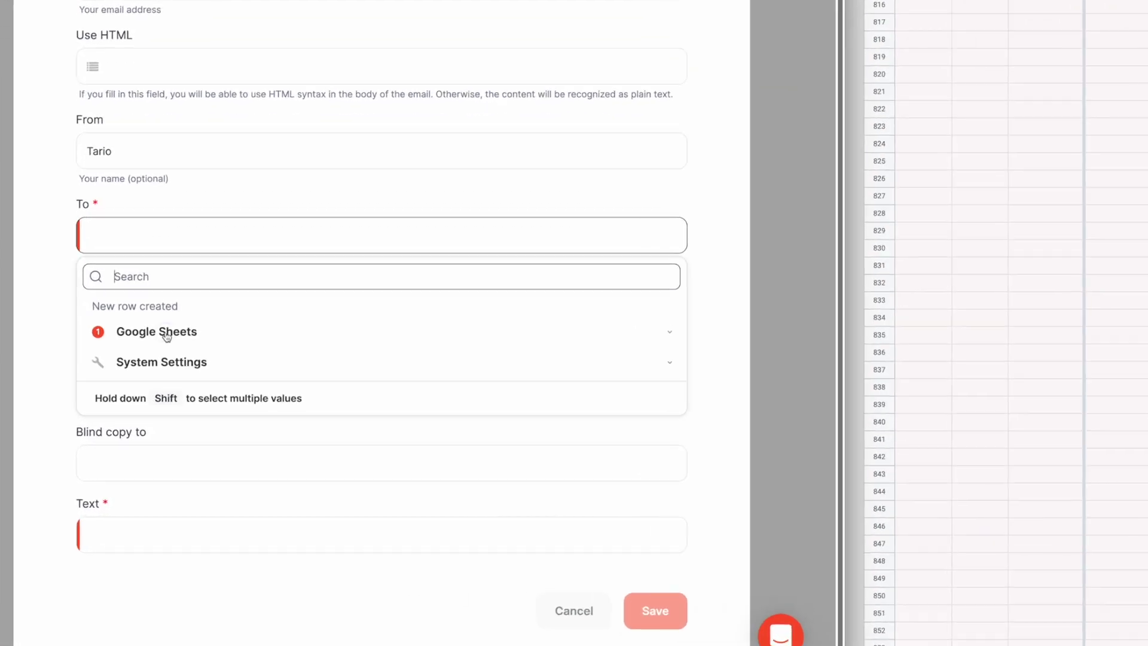
{"action": "left_click", "coordinate": [139, 405]}
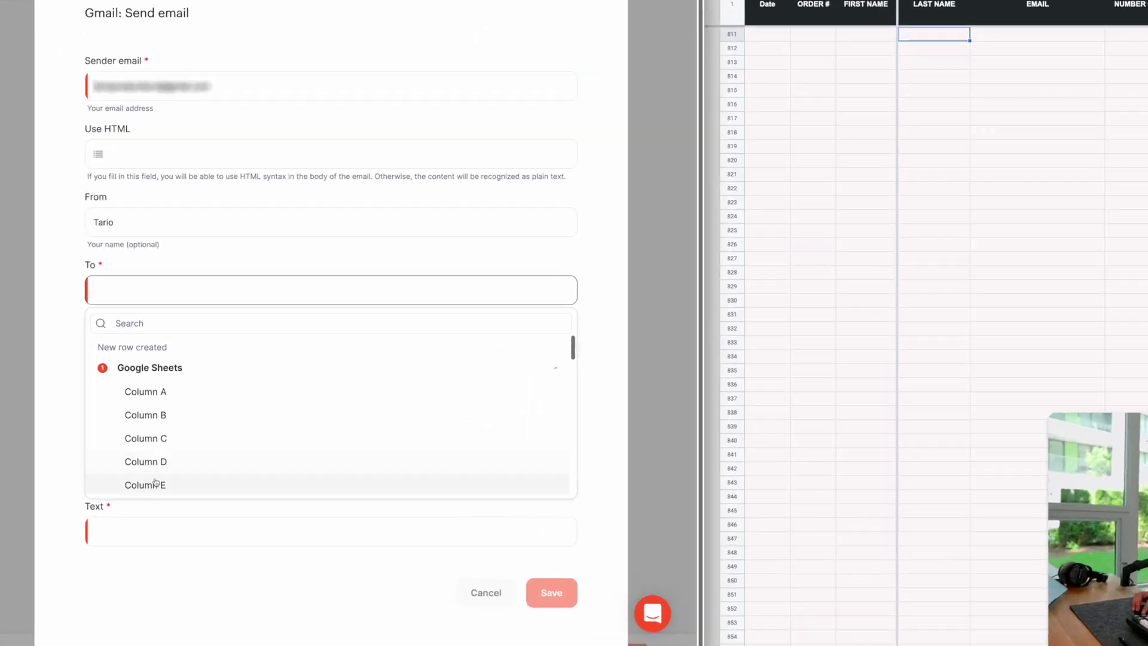
{"action": "left_click", "coordinate": [177, 458]}
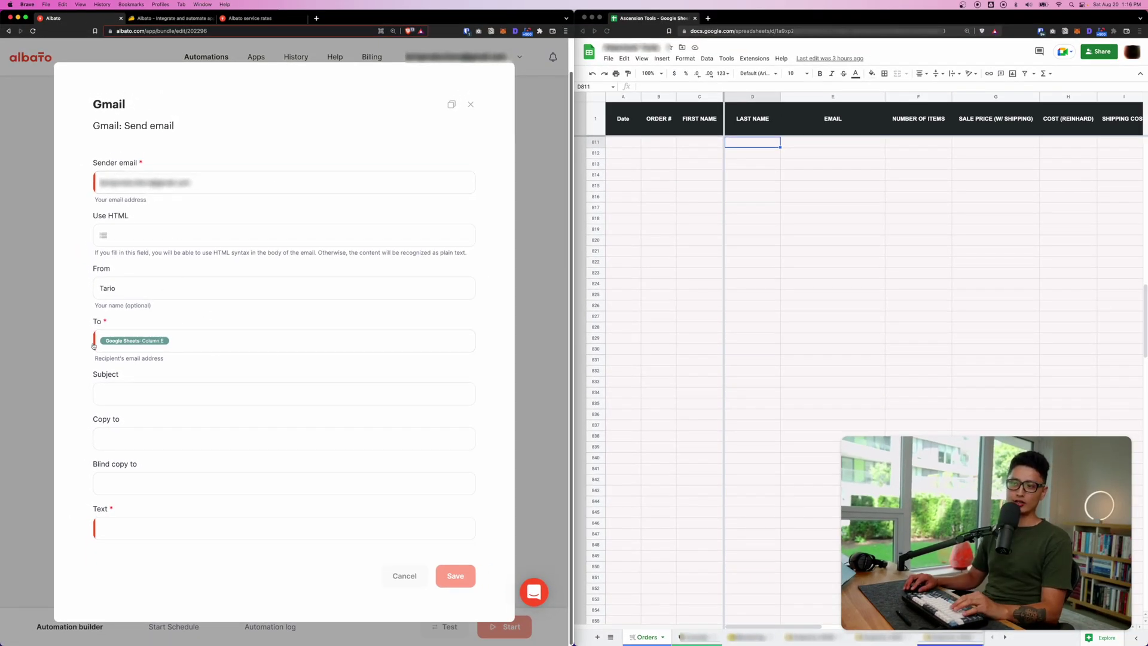
{"action": "left_click", "coordinate": [280, 394]}
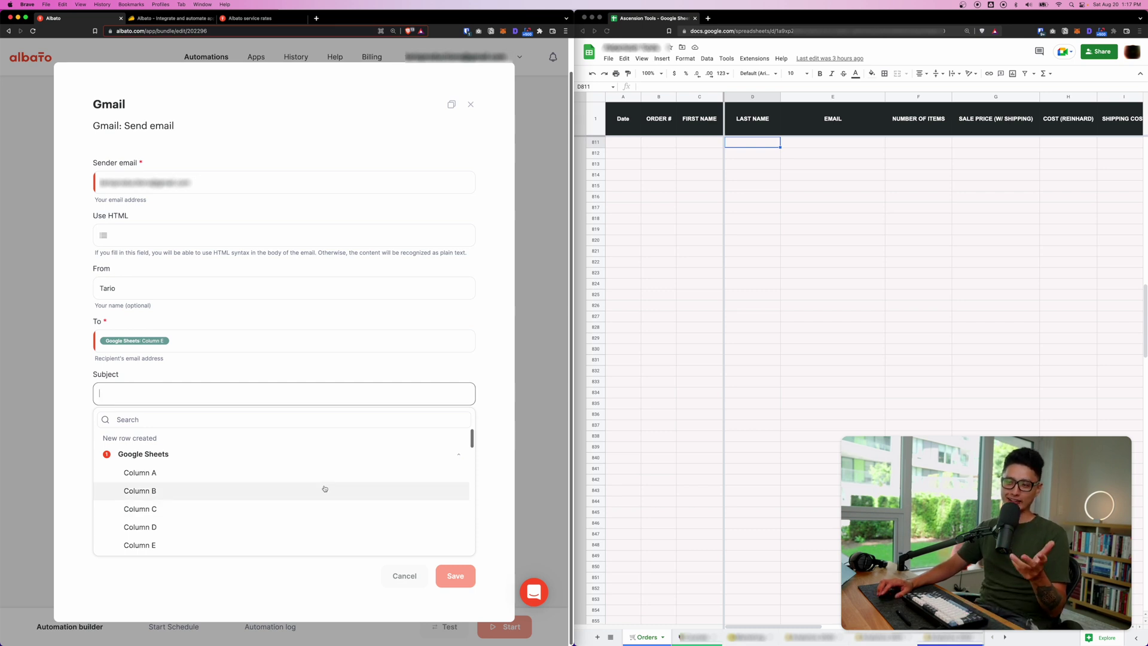
Step: Set the subject to '[Order # Column B] We've received your order!'
{"action": "scroll", "coordinate": [660, 110], "scroll_direction": "down", "scroll_amount": 2}
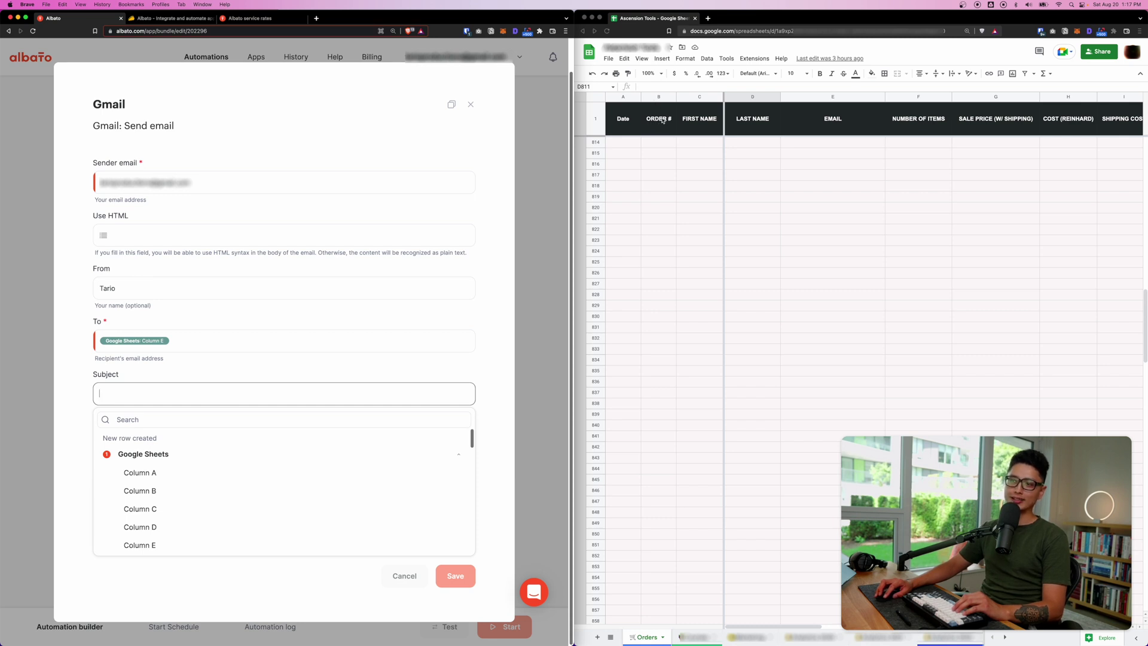
{"action": "left_click", "coordinate": [137, 491]}
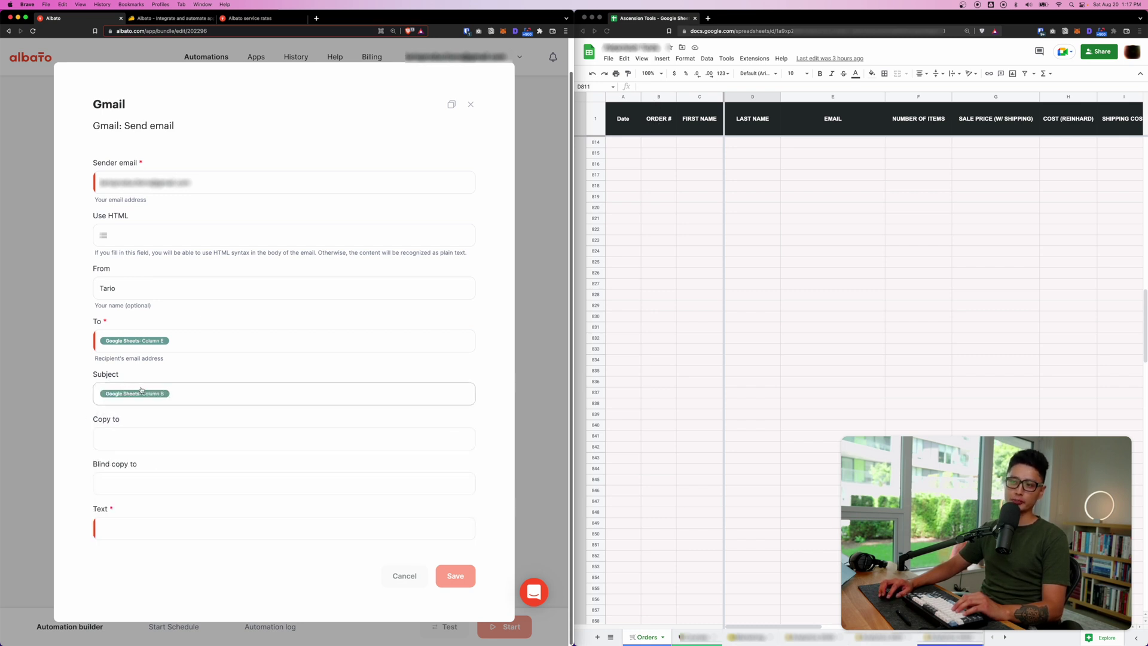
{"action": "left_click", "coordinate": [658, 143]}
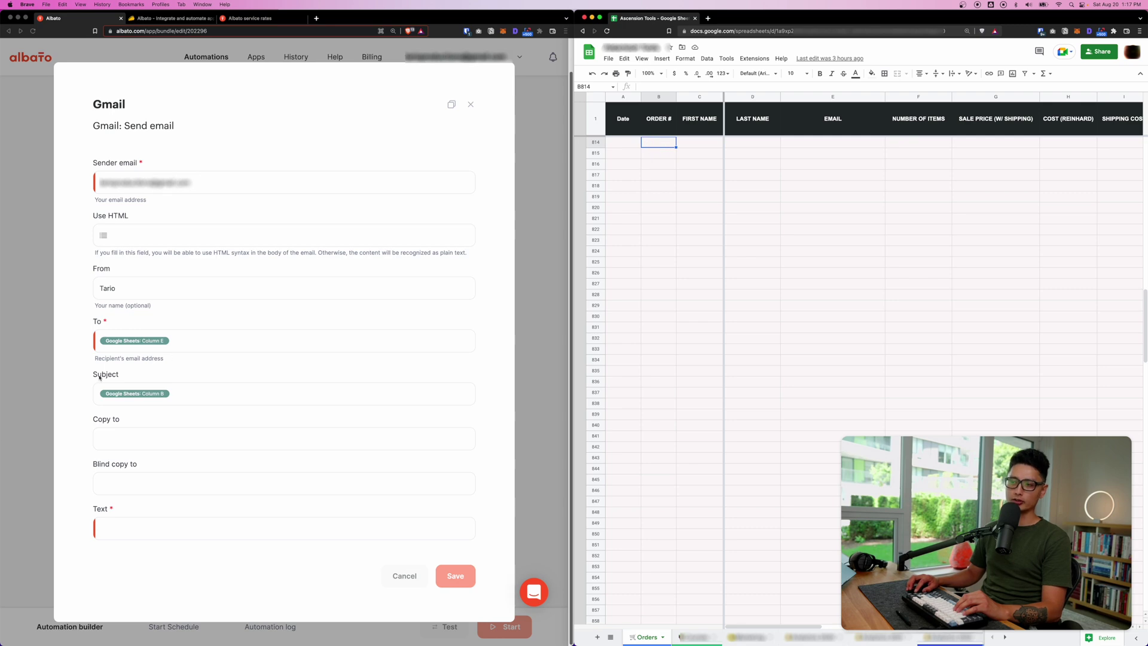
{"action": "left_click", "coordinate": [205, 401]}
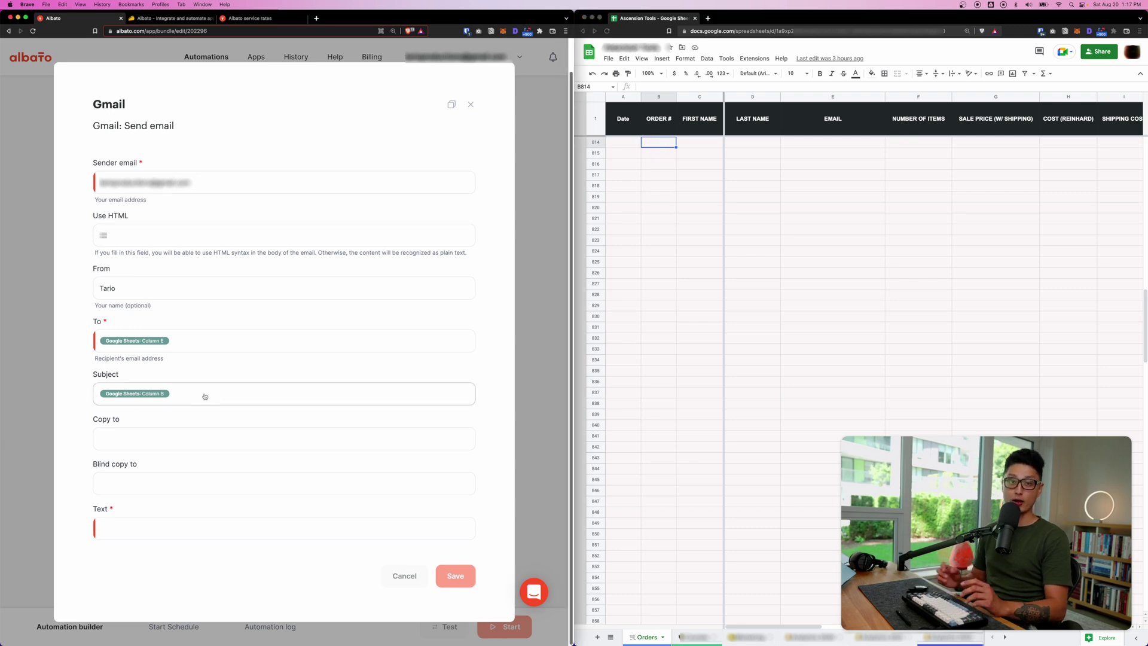
{"action": "key", "text": "super+Left"}
{"action": "type", "text": "Order #"}
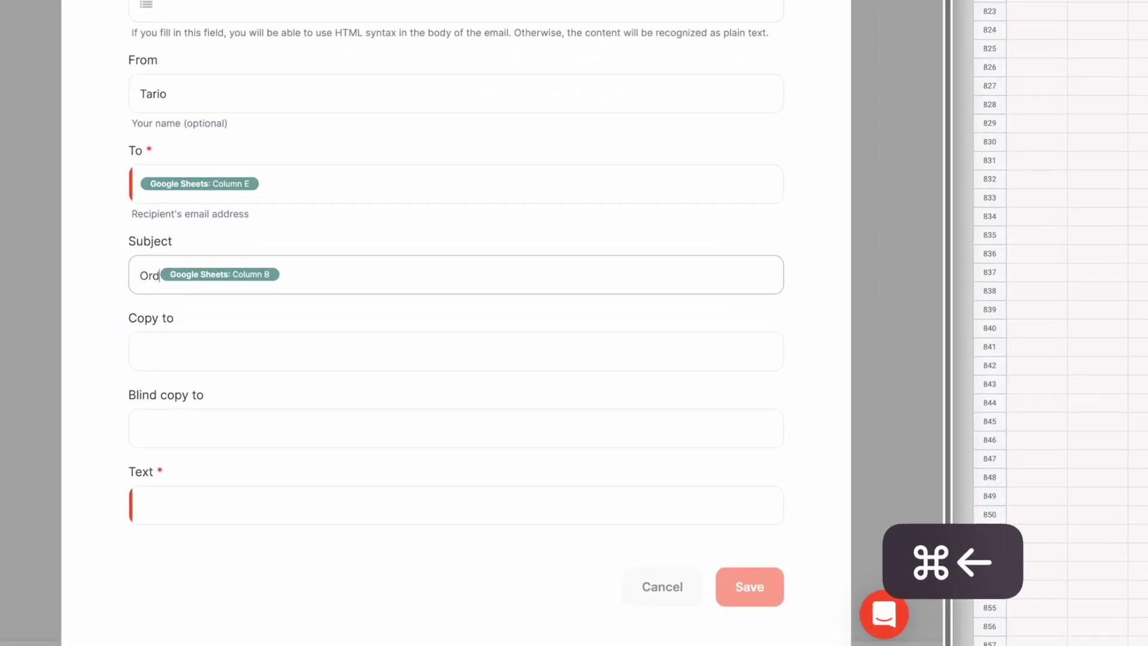
{"action": "key", "text": "super+Left"}
{"action": "type", "text": "["}
{"action": "key", "text": "super+Right"}
{"action": "type", "text": "] We've received your order!"}
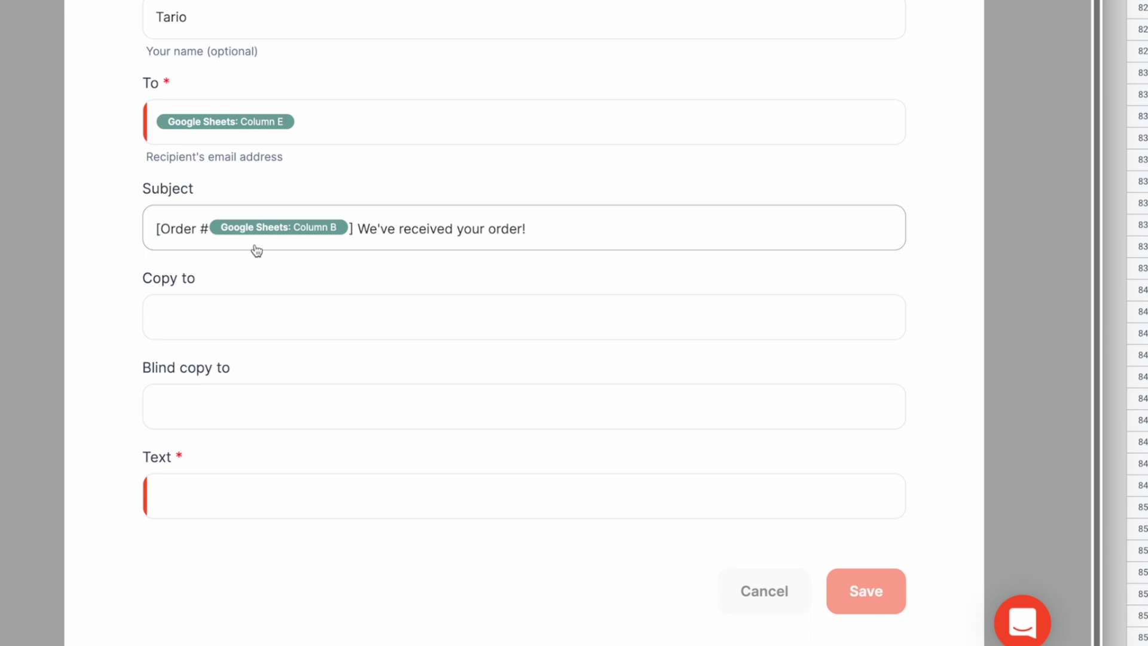
Step: Paste the order notification template into Text and add a blank line after the details heading
{"action": "left_click", "coordinate": [149, 495]}
{"action": "type", "text": "Hi, this is a notification that we've received your order and start preparing for shipment.  Here is more details about your order: Order Date: Order #: Your Name: Number of Items: Sales Price:"}
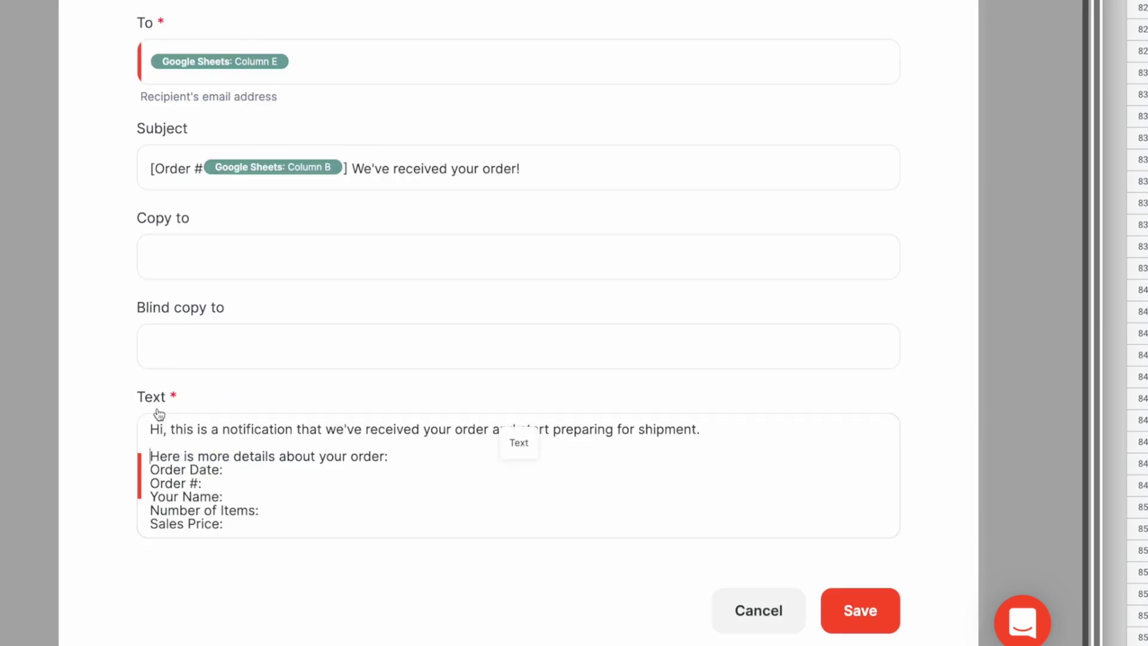
{"action": "left_click", "coordinate": [166, 448]}
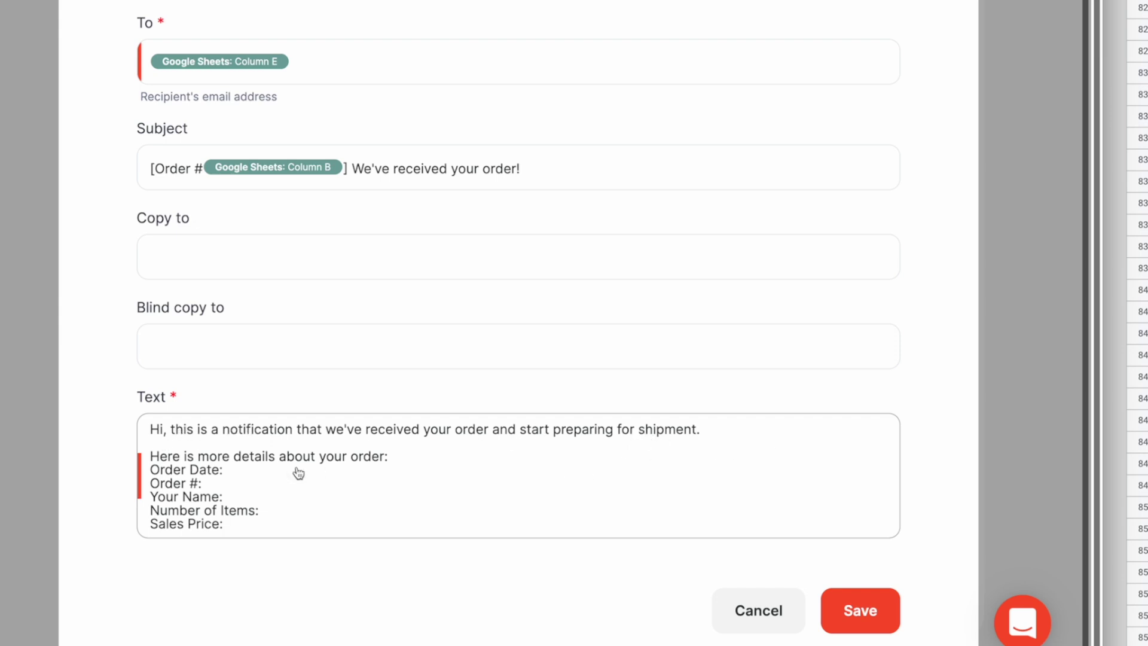
{"action": "left_click", "coordinate": [217, 471]}
{"action": "left_click", "coordinate": [387, 456]}
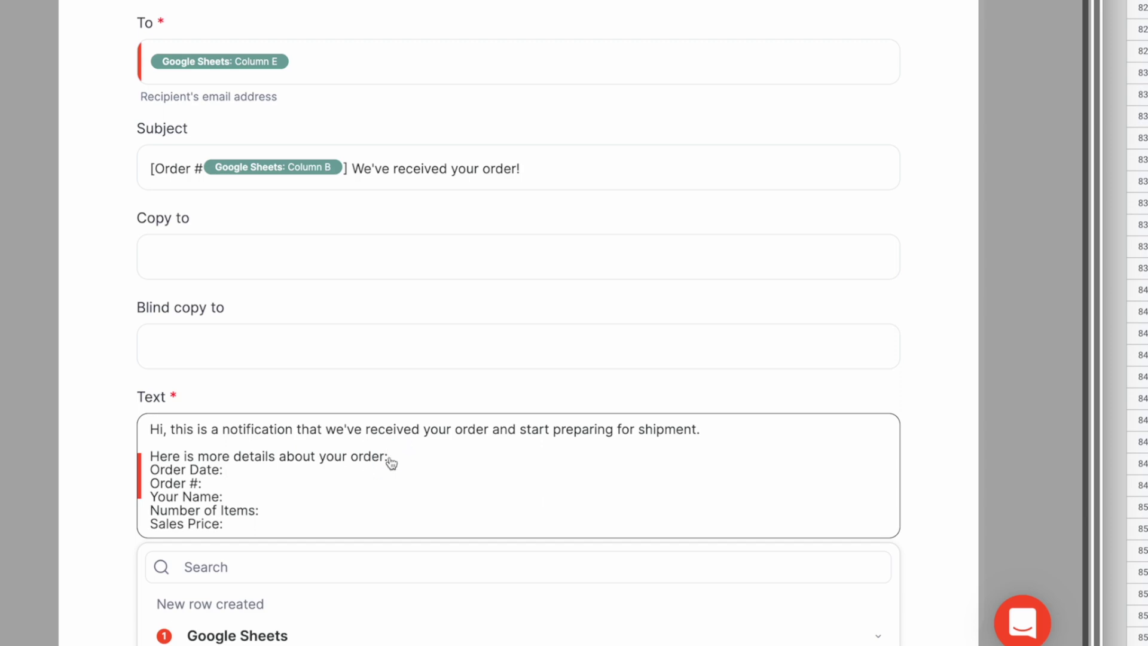
{"action": "key", "text": "Return"}
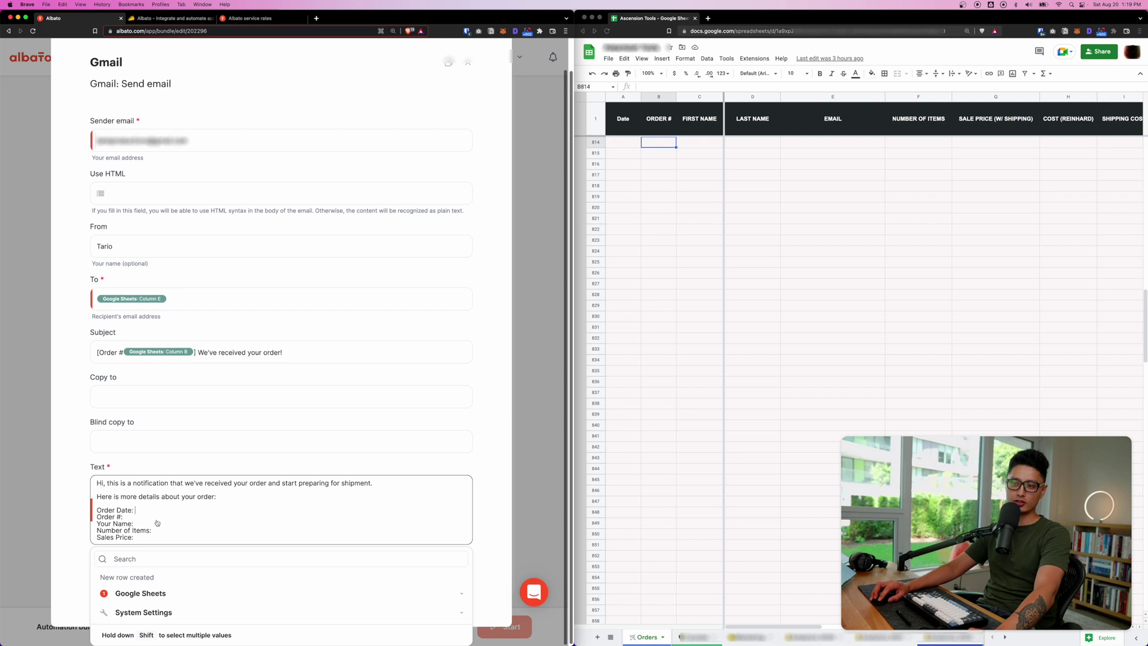
Step: Insert Column A after 'Order Date:' and Column B after 'Order #:' in the body
{"action": "left_click", "coordinate": [140, 593]}
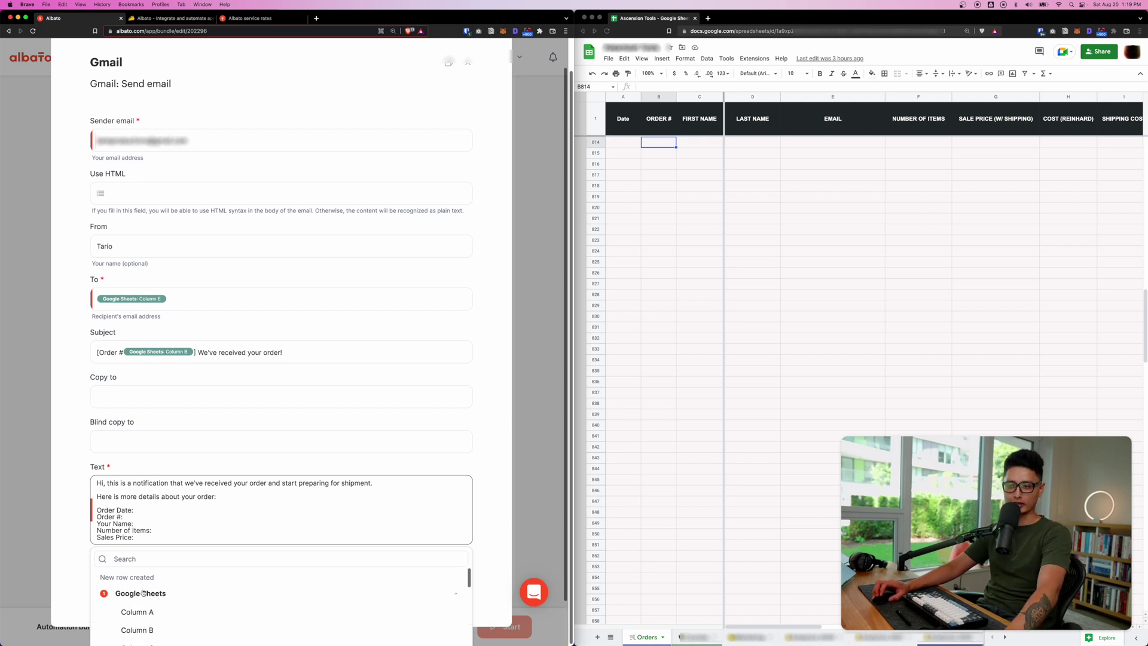
{"action": "scroll", "coordinate": [83, 550], "scroll_direction": "down", "scroll_amount": 2}
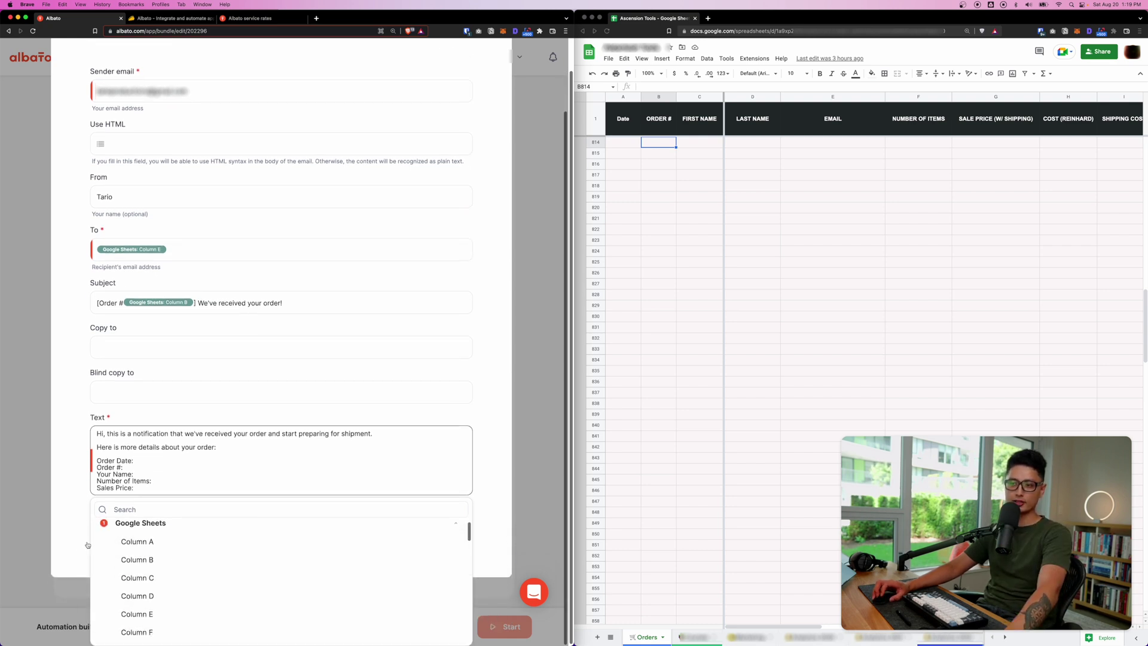
{"action": "scroll", "coordinate": [146, 556], "scroll_direction": "up", "scroll_amount": 1}
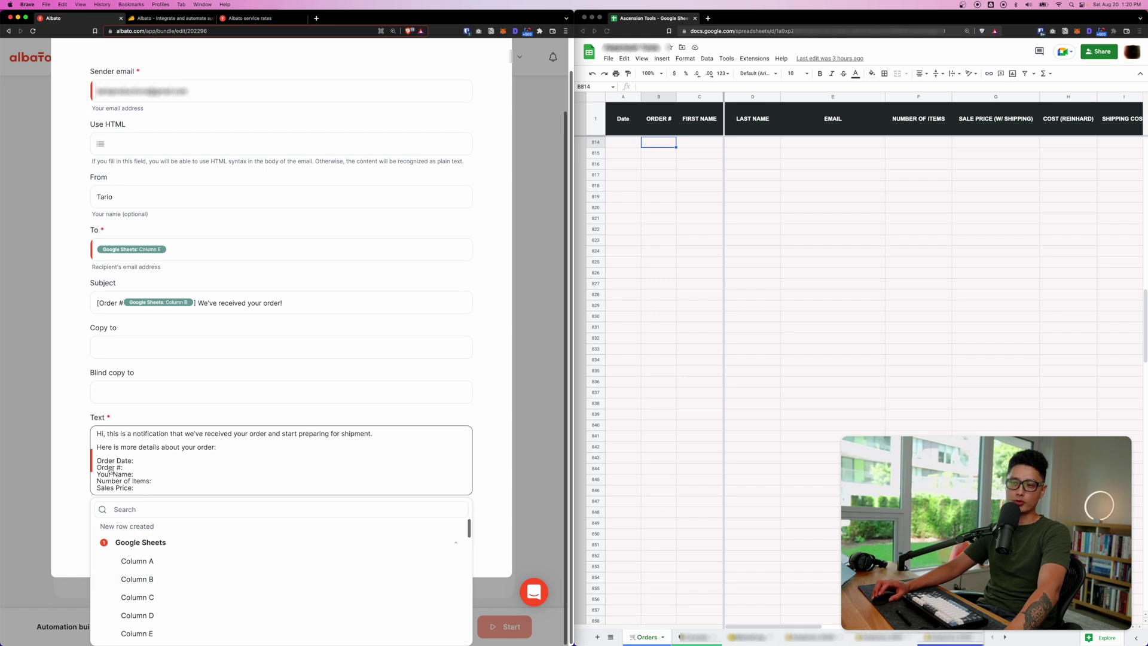
{"action": "left_click", "coordinate": [137, 462]}
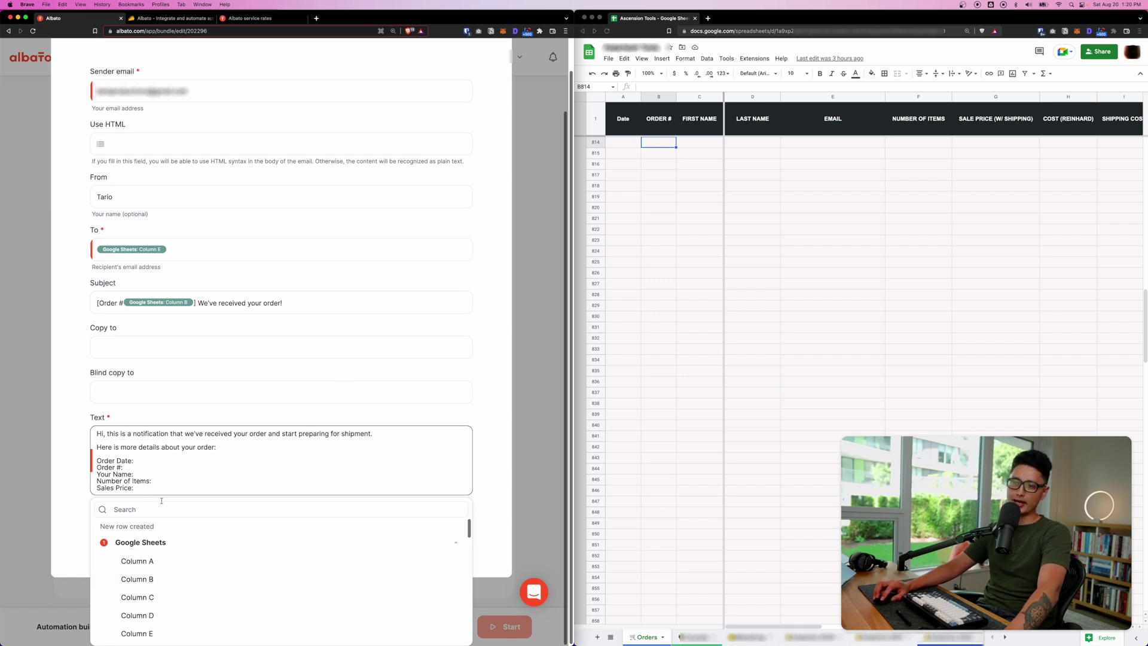
{"action": "left_click", "coordinate": [149, 562]}
{"action": "left_click", "coordinate": [125, 521]}
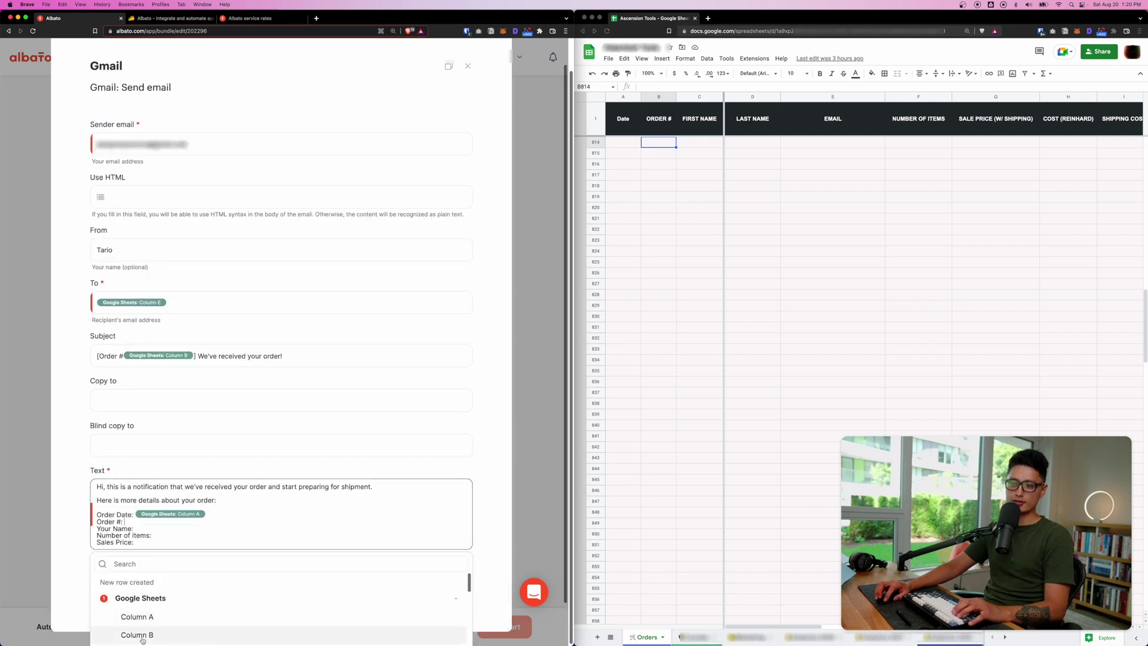
{"action": "left_click", "coordinate": [143, 635]}
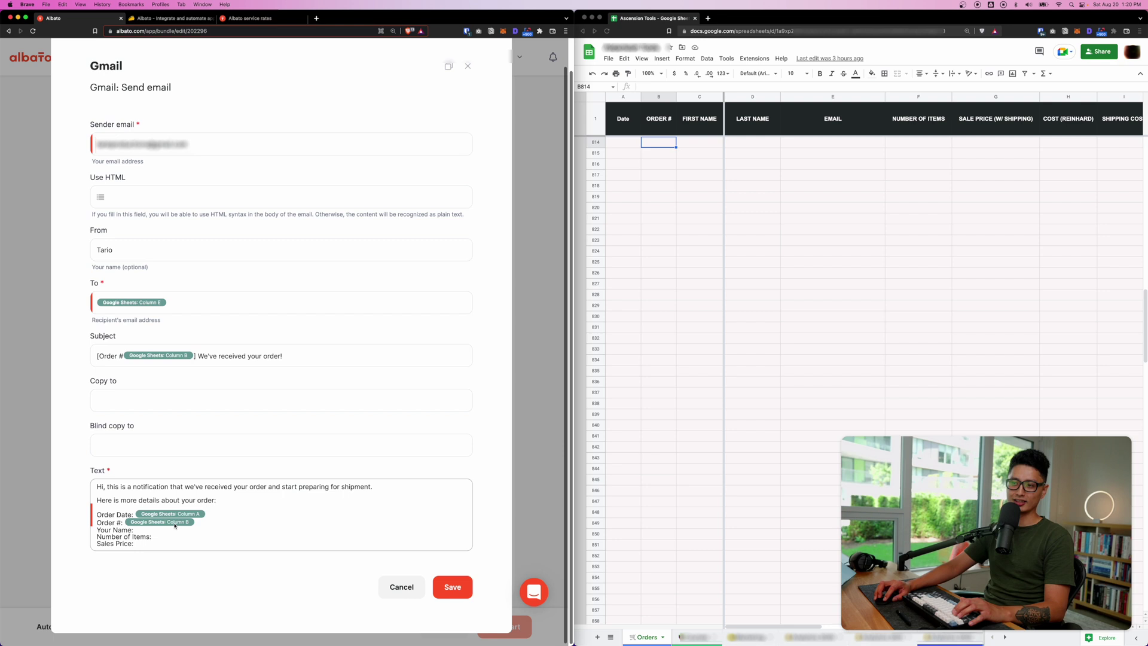
Step: Add Columns C and D after 'Your Name:' and save the Gmail step
{"action": "left_click", "coordinate": [136, 531]}
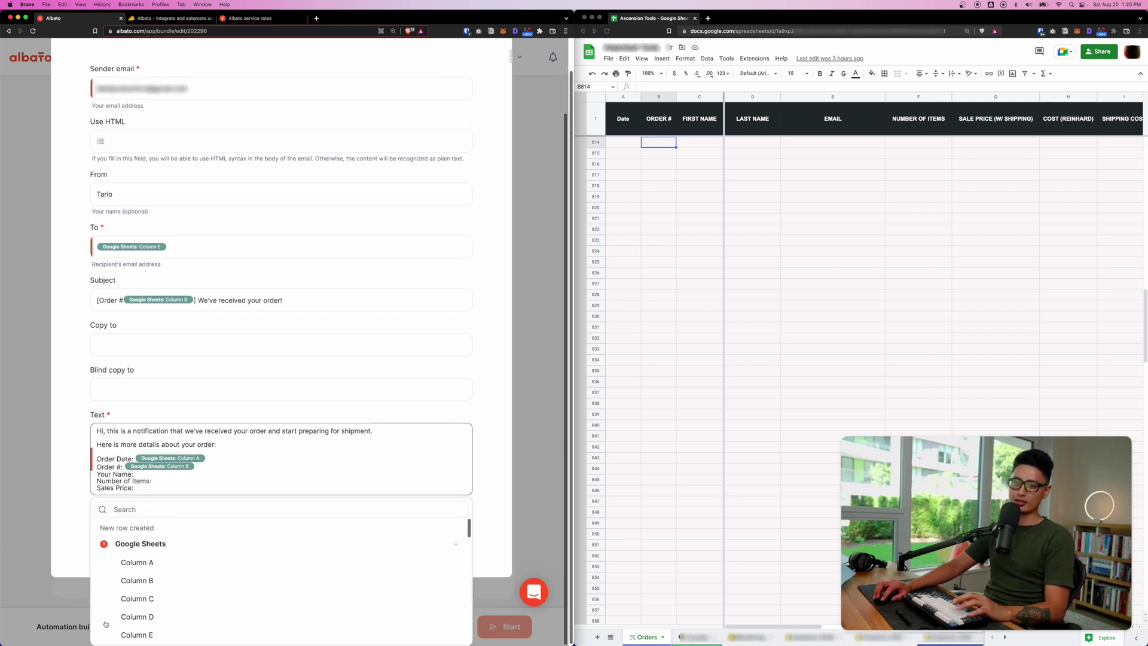
{"action": "left_click", "coordinate": [139, 599]}
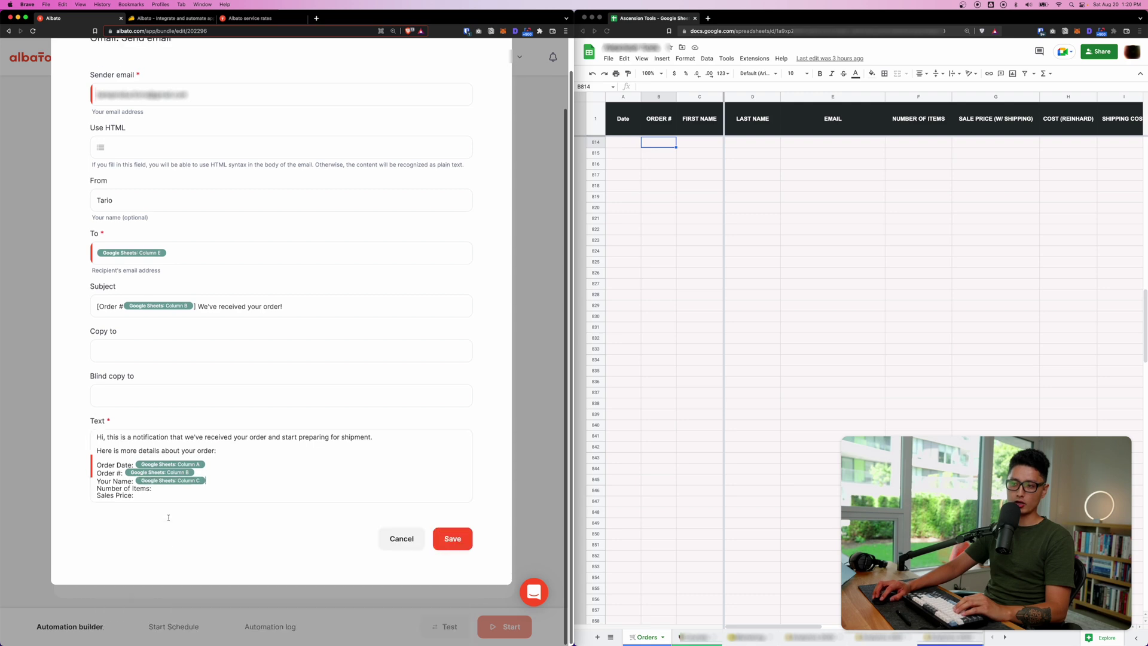
{"action": "left_click", "coordinate": [140, 629]}
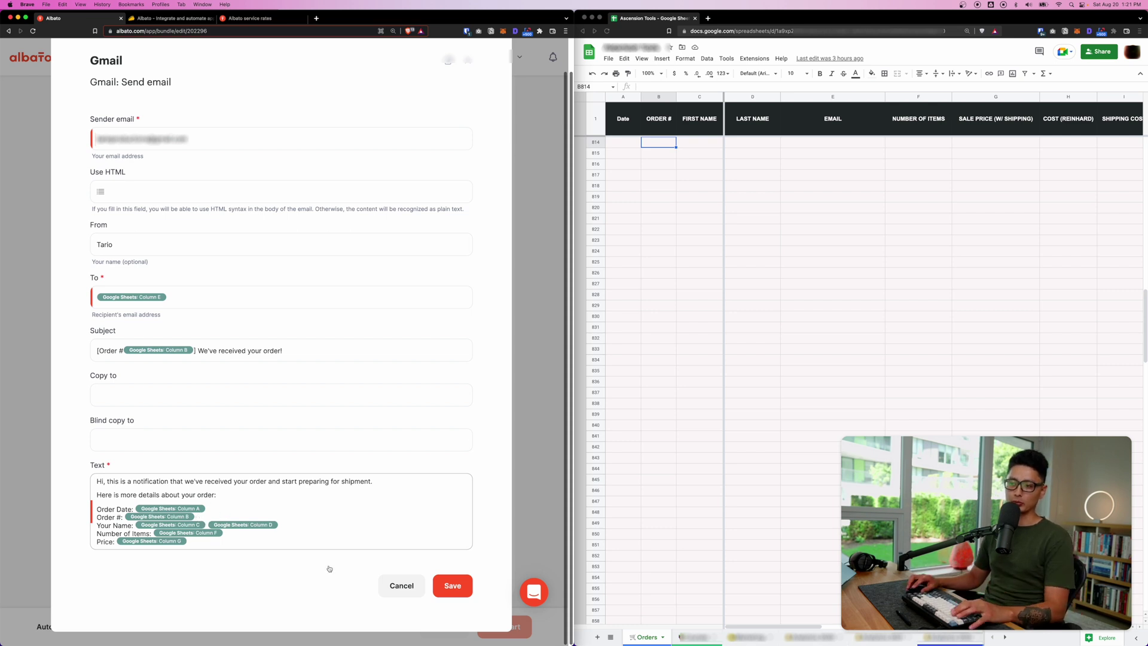
{"action": "left_click", "coordinate": [447, 590]}
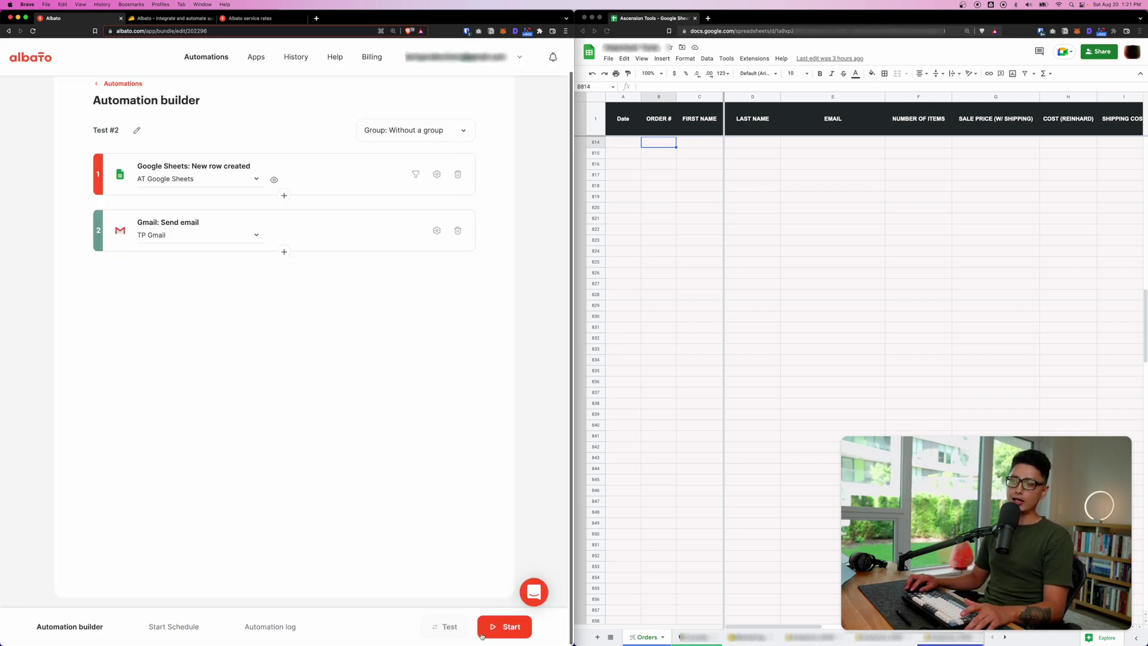
Step: Start the automation and add a test row dated 8/20/2022 with 10 items and sale price 100
{"action": "left_click", "coordinate": [513, 632]}
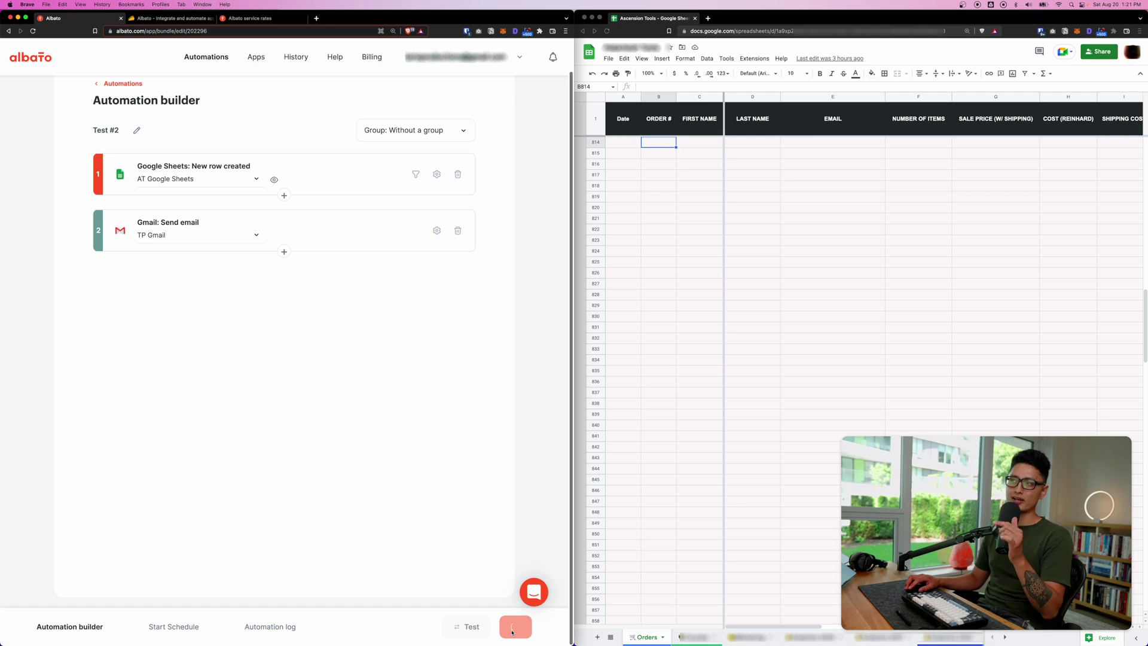
{"action": "scroll", "coordinate": [622, 179], "scroll_direction": "up", "scroll_amount": 1}
{"action": "left_click", "coordinate": [622, 142]}
{"action": "type", "text": "8/20/2022"}
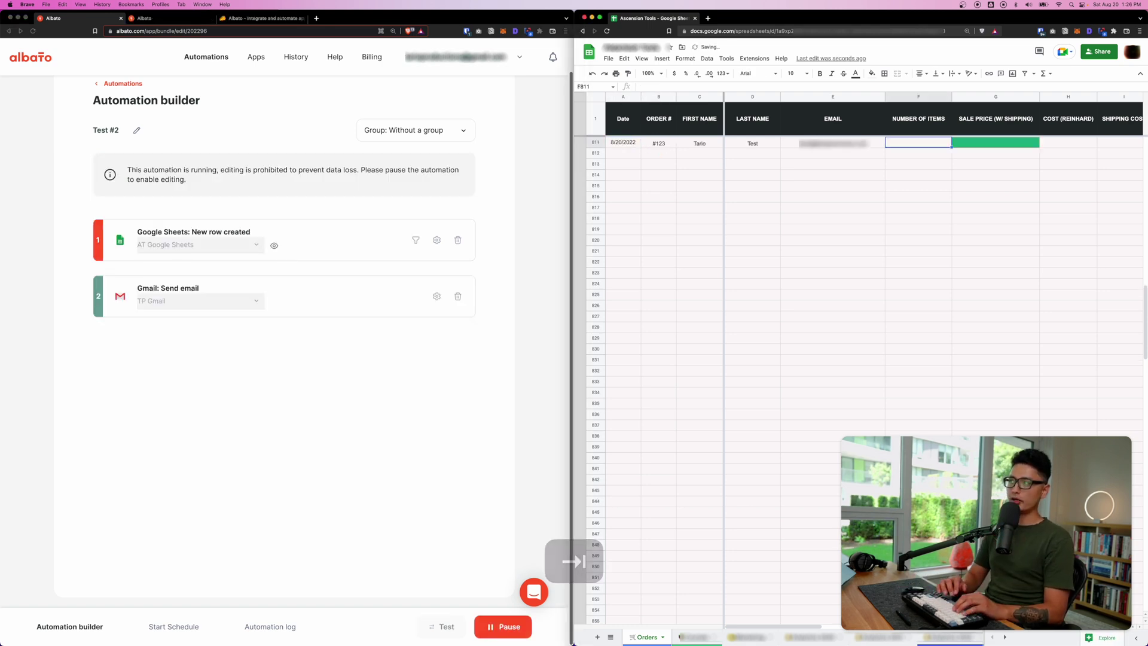
{"action": "type", "text": "10"}
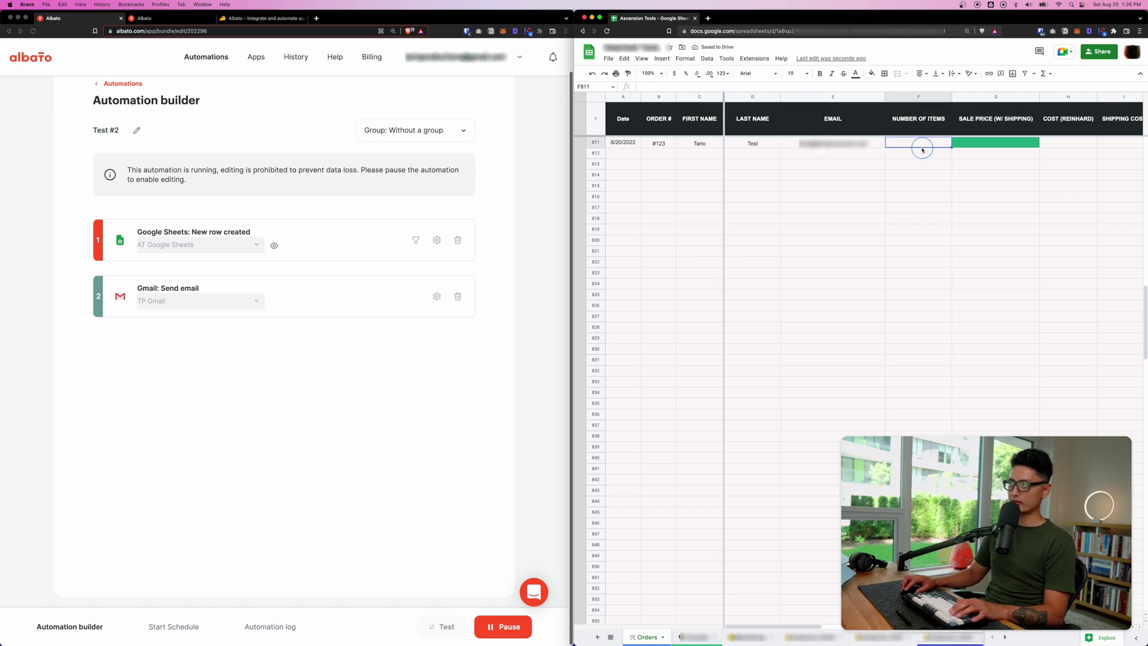
{"action": "key", "text": "Tab"}
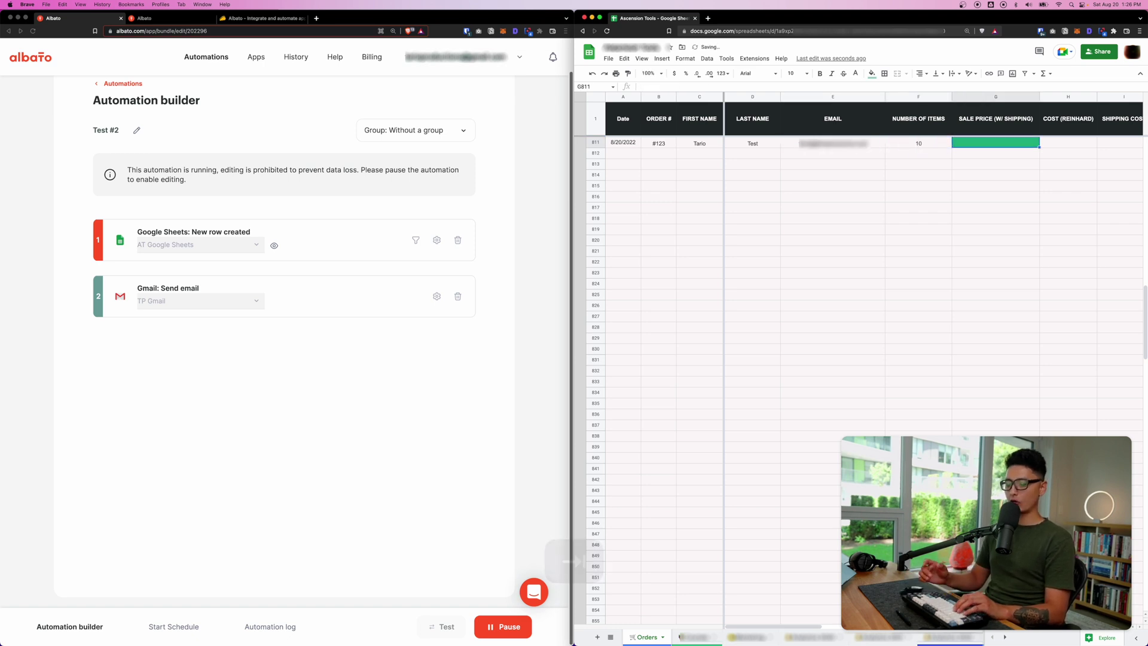
{"action": "type", "text": "100"}
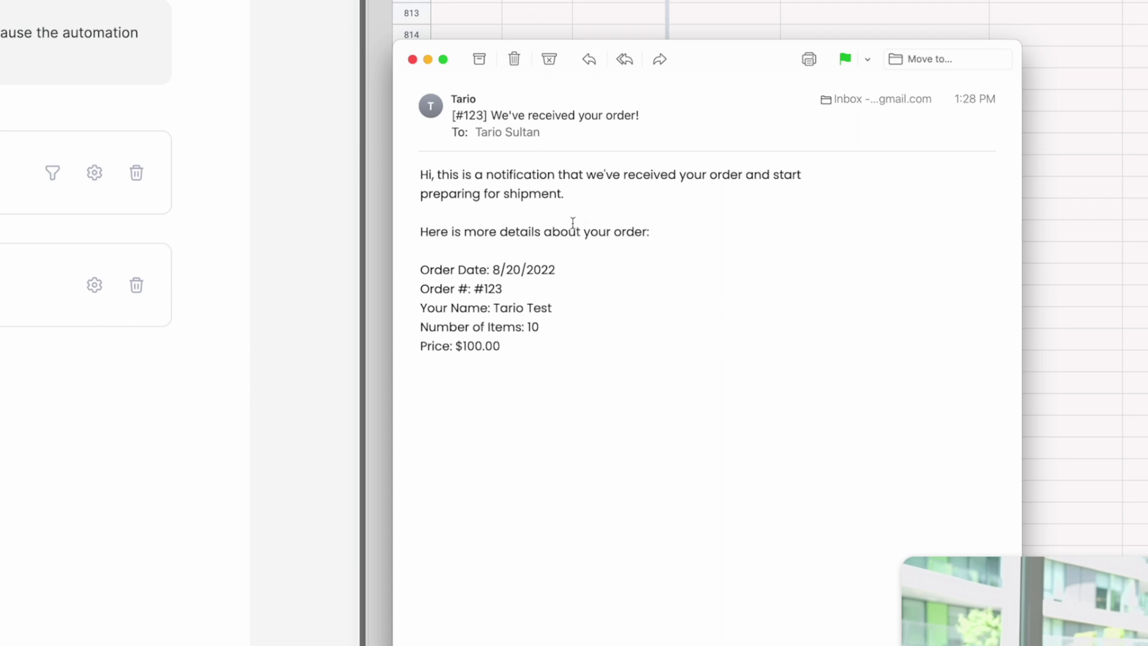
Step: Check the email's heading, date 8/20/2022, order #123, customer name and $100.00 price
{"action": "left_click_drag", "start_coordinate": [476, 232], "coordinate": [650, 232]}
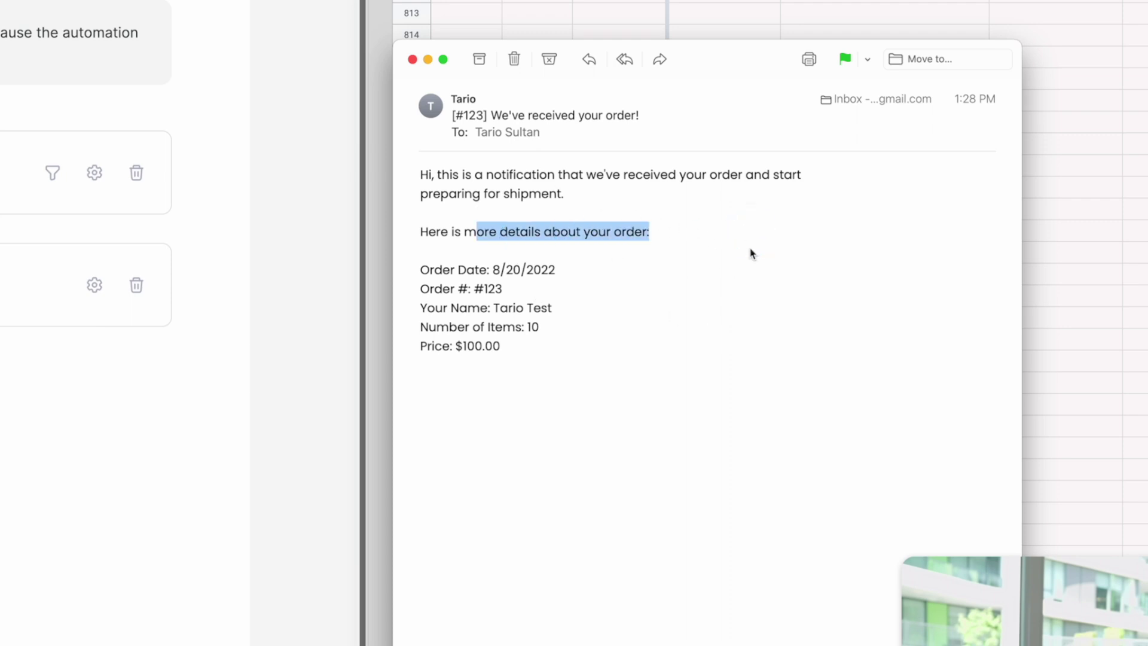
{"action": "left_click", "coordinate": [729, 365]}
{"action": "left_click_drag", "start_coordinate": [494, 271], "coordinate": [558, 271]}
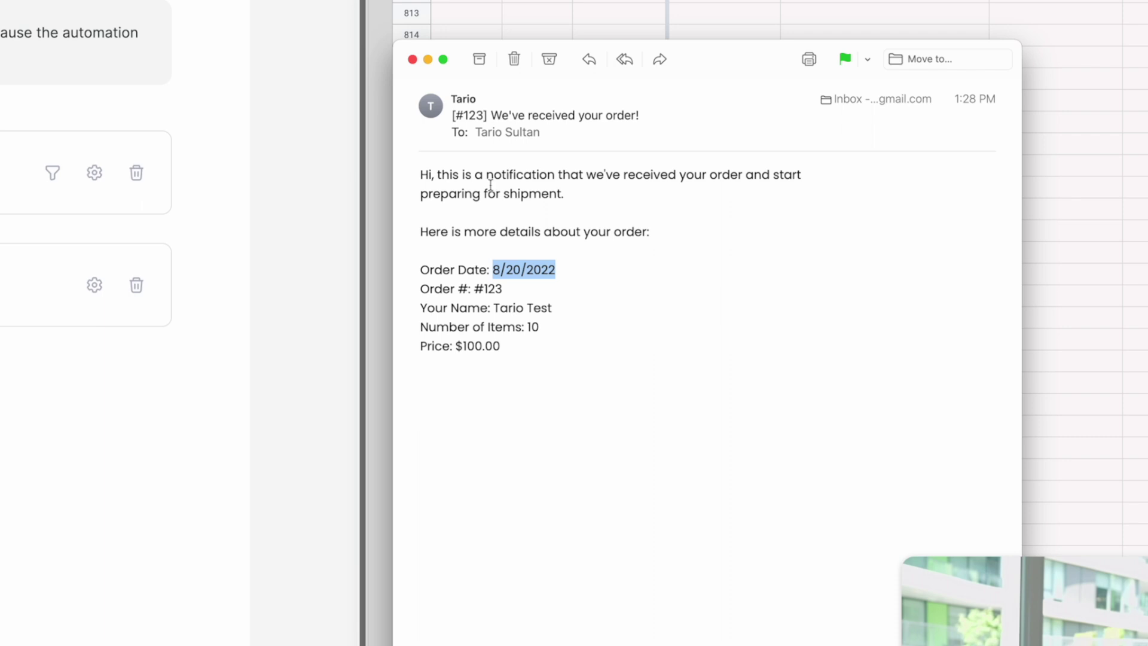
{"action": "left_click_drag", "start_coordinate": [475, 289], "coordinate": [501, 289]}
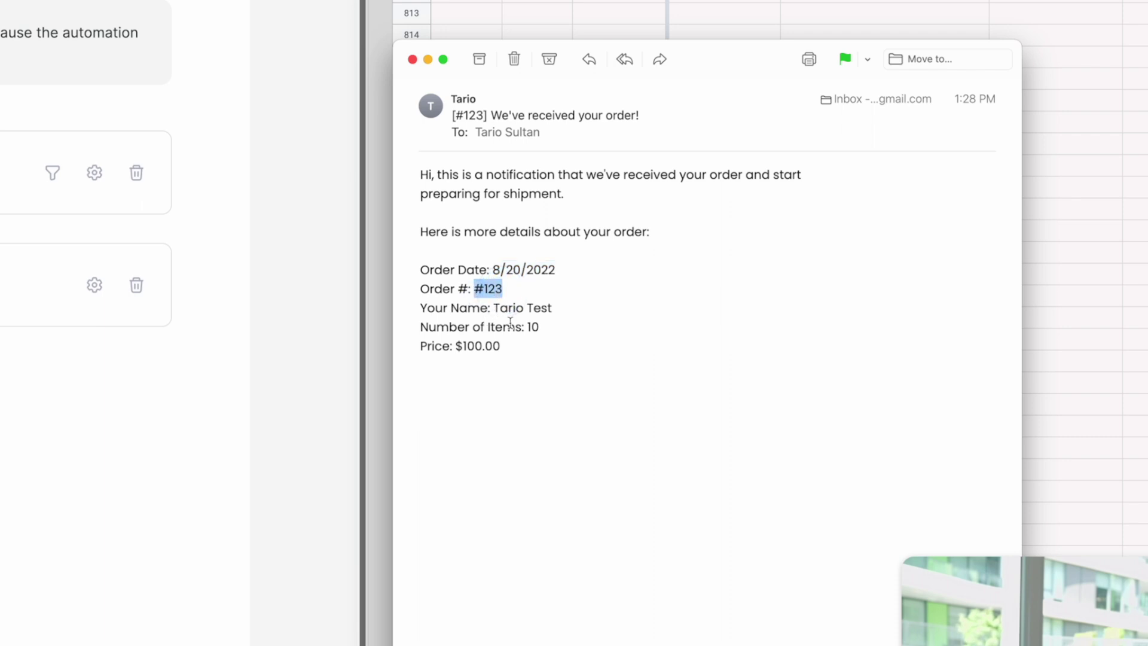
{"action": "left_click_drag", "start_coordinate": [478, 327], "coordinate": [551, 309]}
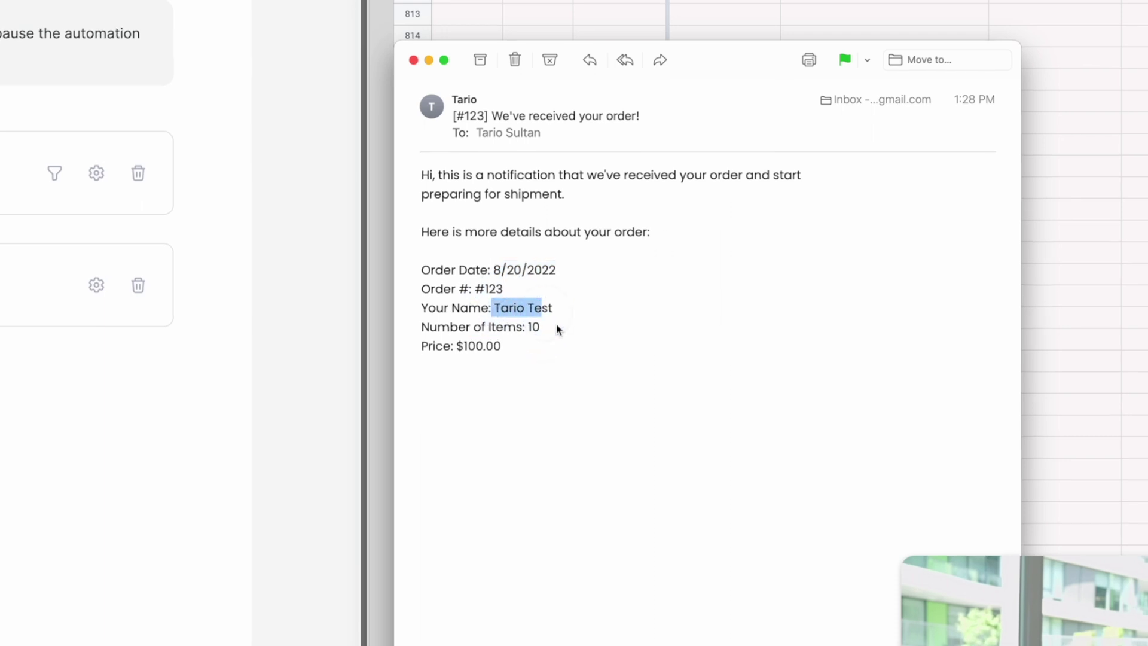
{"action": "left_click_drag", "start_coordinate": [454, 347], "coordinate": [501, 347]}
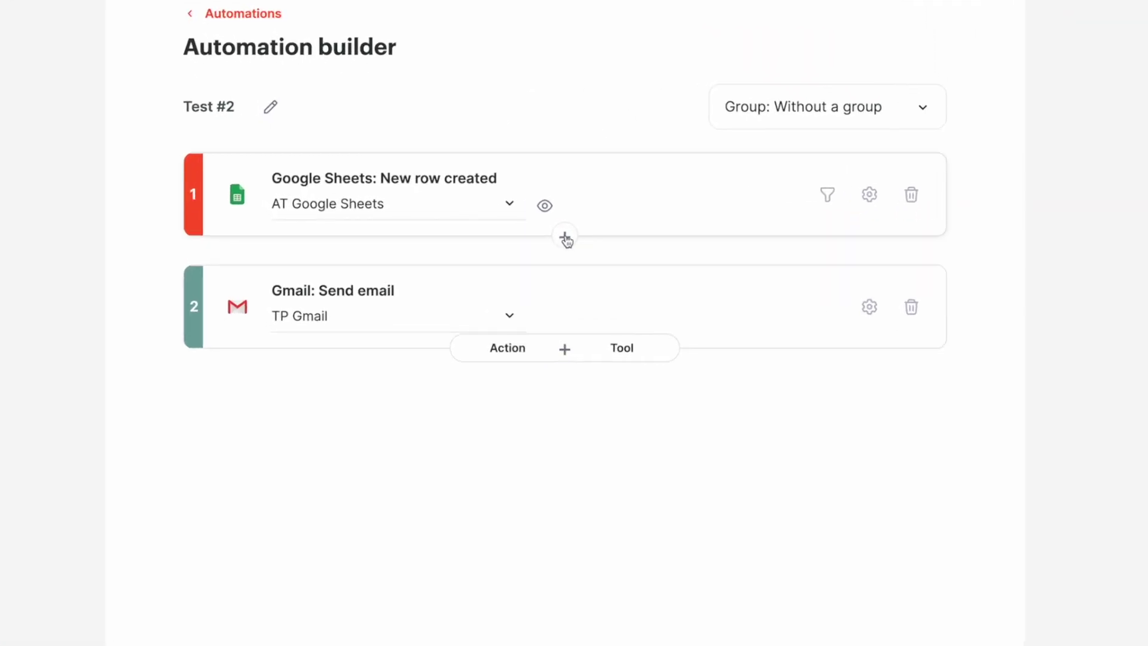
Step: Add the Automation delay tool as a step between the Sheets trigger and Gmail
{"action": "mouse_move", "coordinate": [566, 241]}
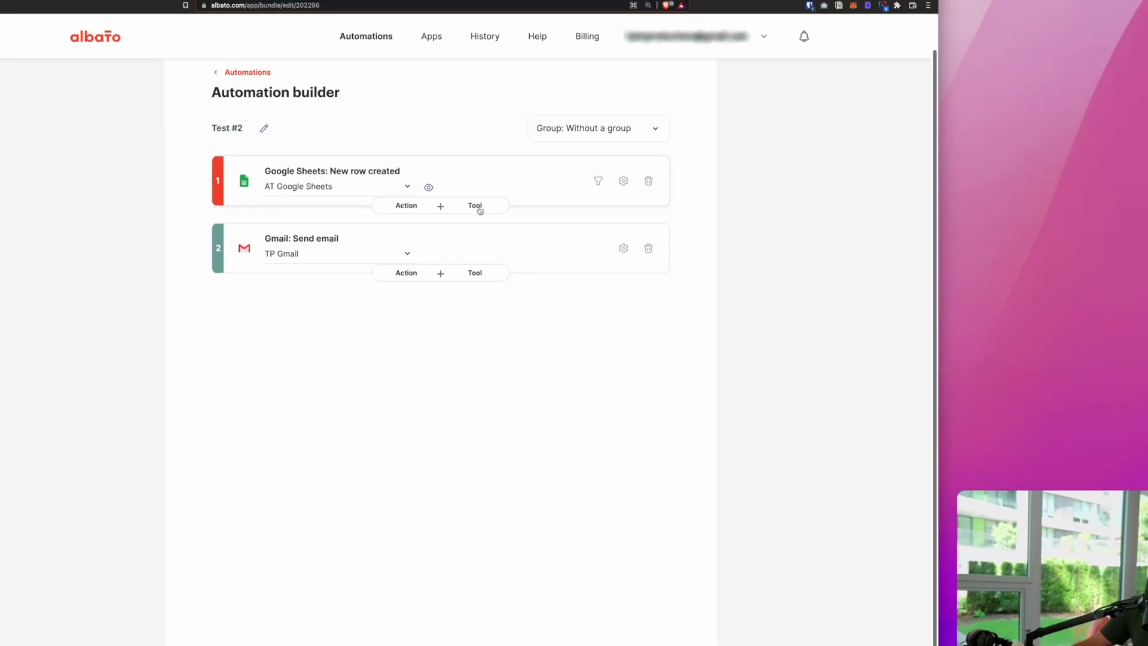
{"action": "left_click", "coordinate": [619, 236]}
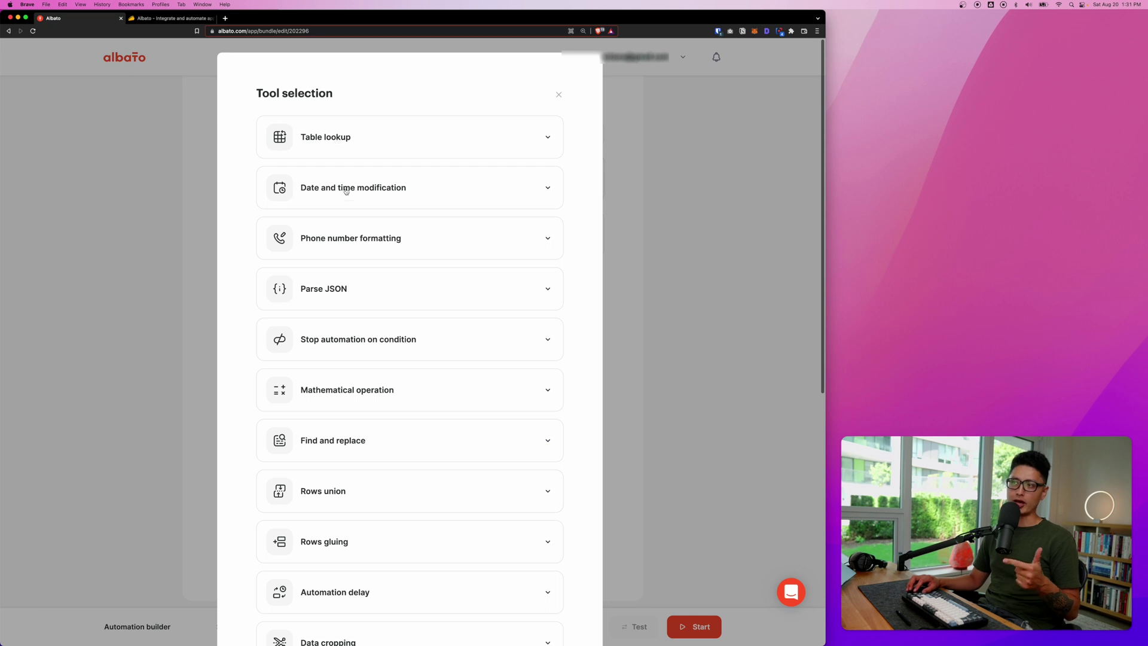
{"action": "scroll", "coordinate": [367, 272], "scroll_direction": "down", "scroll_amount": 5}
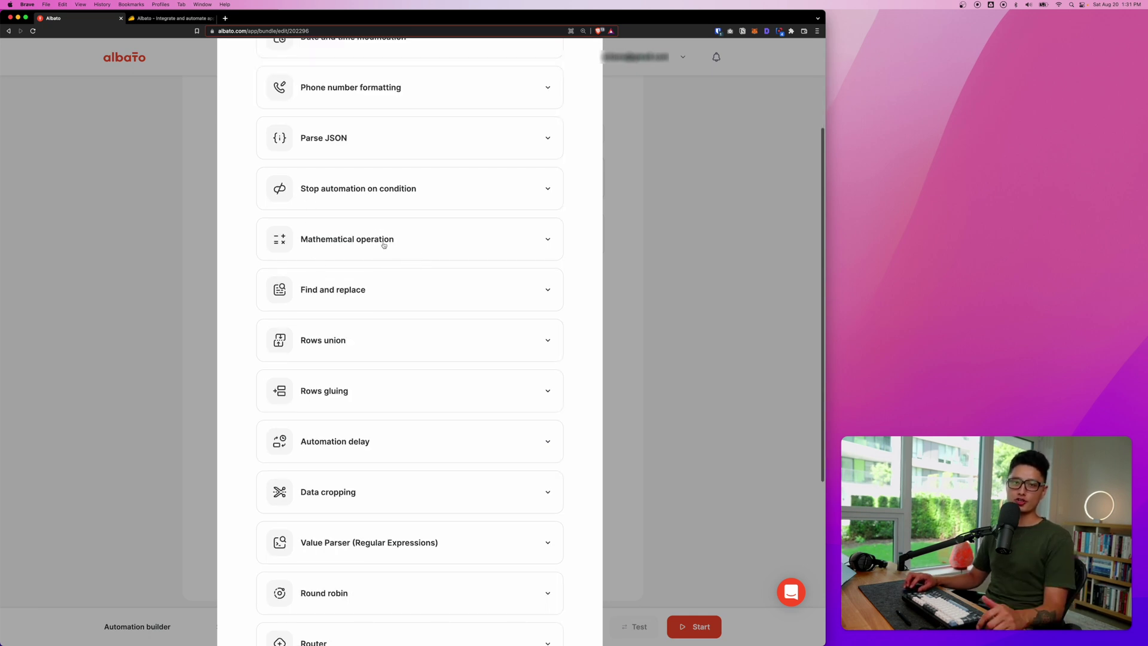
{"action": "scroll", "coordinate": [390, 244], "scroll_direction": "down", "scroll_amount": 4}
{"action": "left_click", "coordinate": [392, 338]}
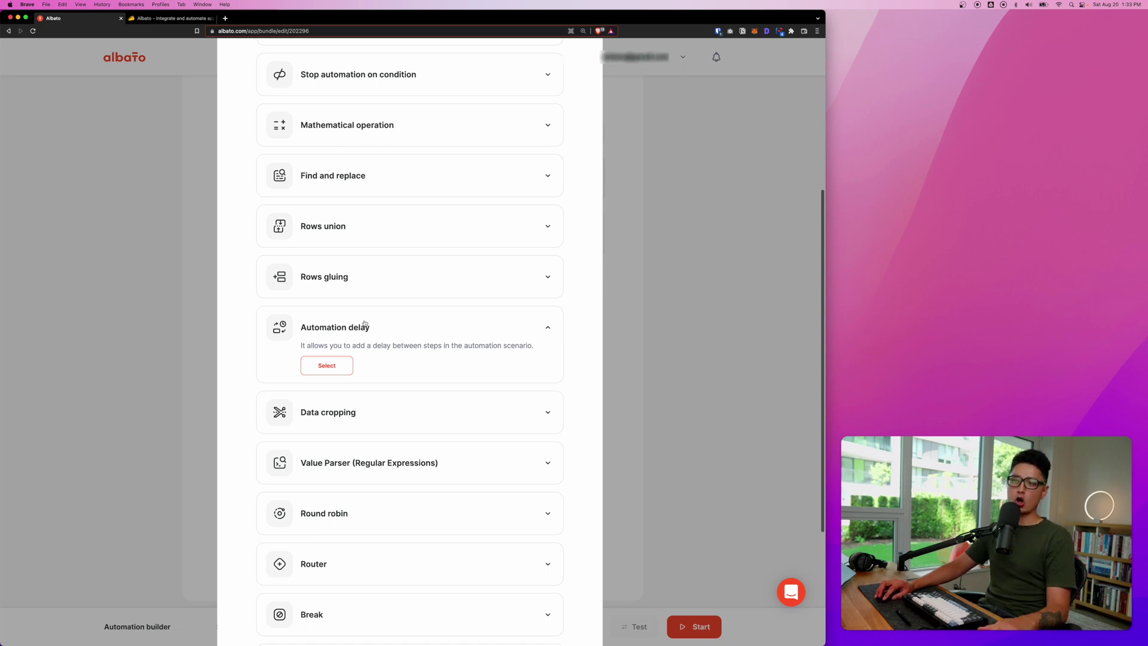
{"action": "left_click", "coordinate": [338, 365]}
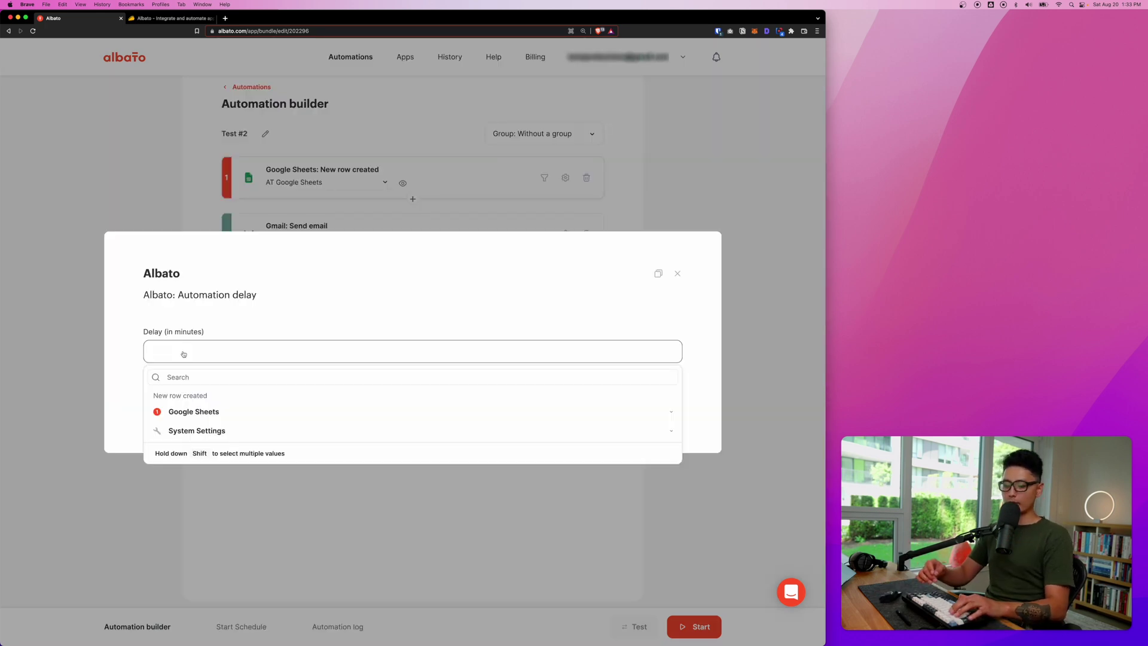
Step: Save the 5-minute delay before the Gmail email and start Test #2 running
{"action": "left_click", "coordinate": [177, 322]}
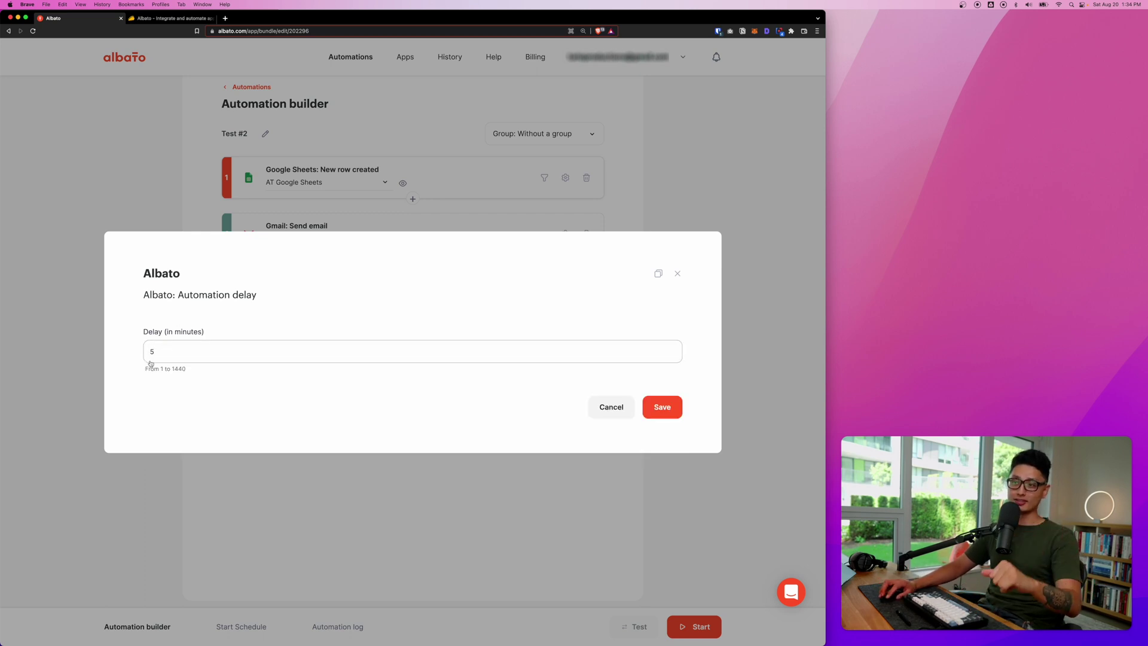
{"action": "left_click", "coordinate": [663, 406]}
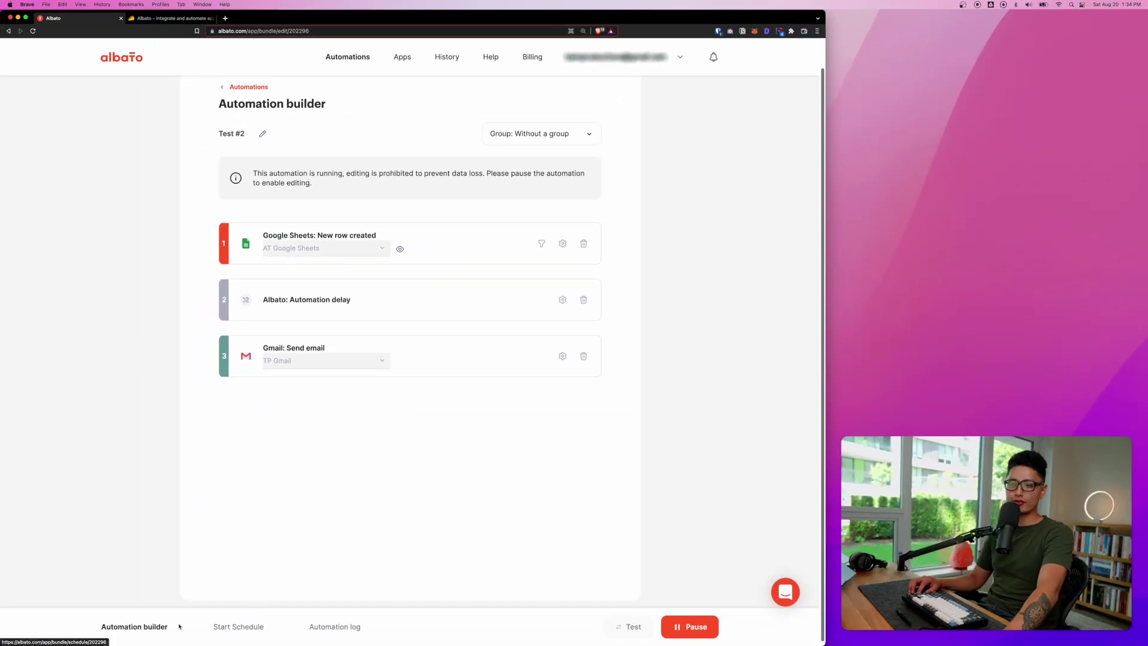
{"action": "left_click", "coordinate": [233, 628]}
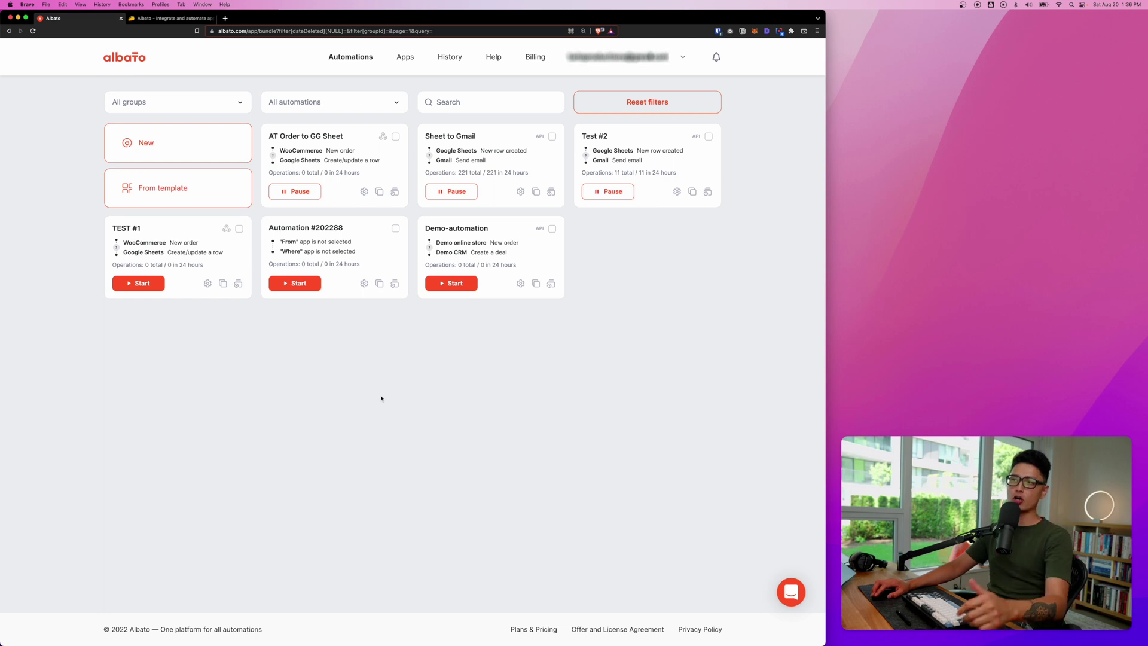
Step: Create new automation Test #3 with Facebook as the app sending the data
{"action": "left_click", "coordinate": [143, 144]}
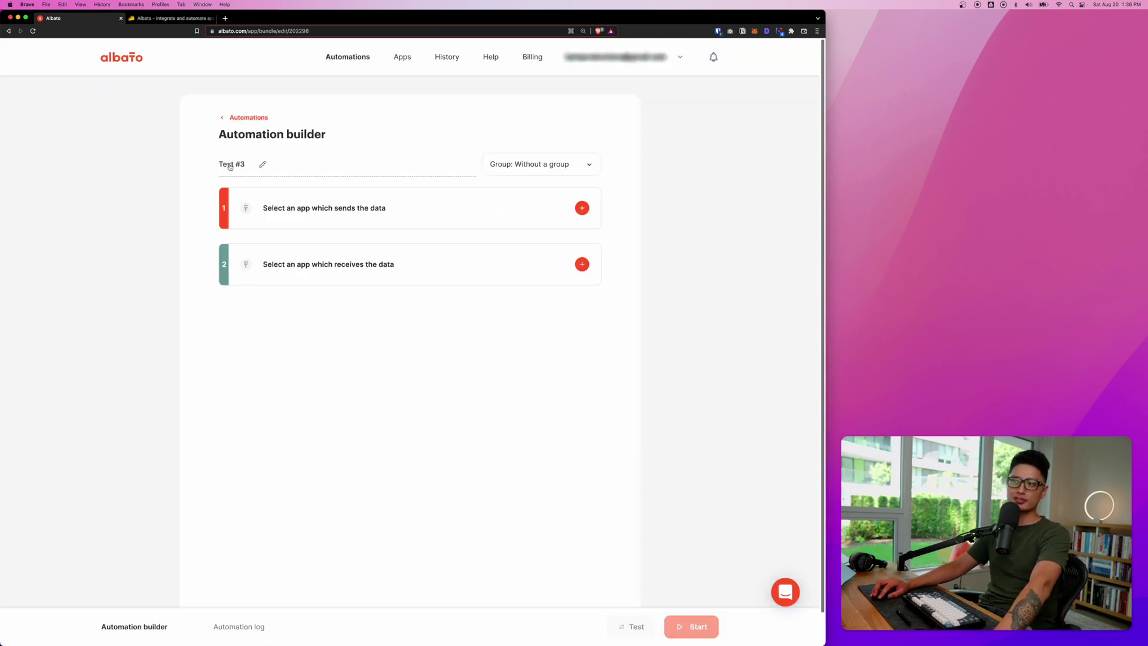
{"action": "left_click", "coordinate": [321, 221]}
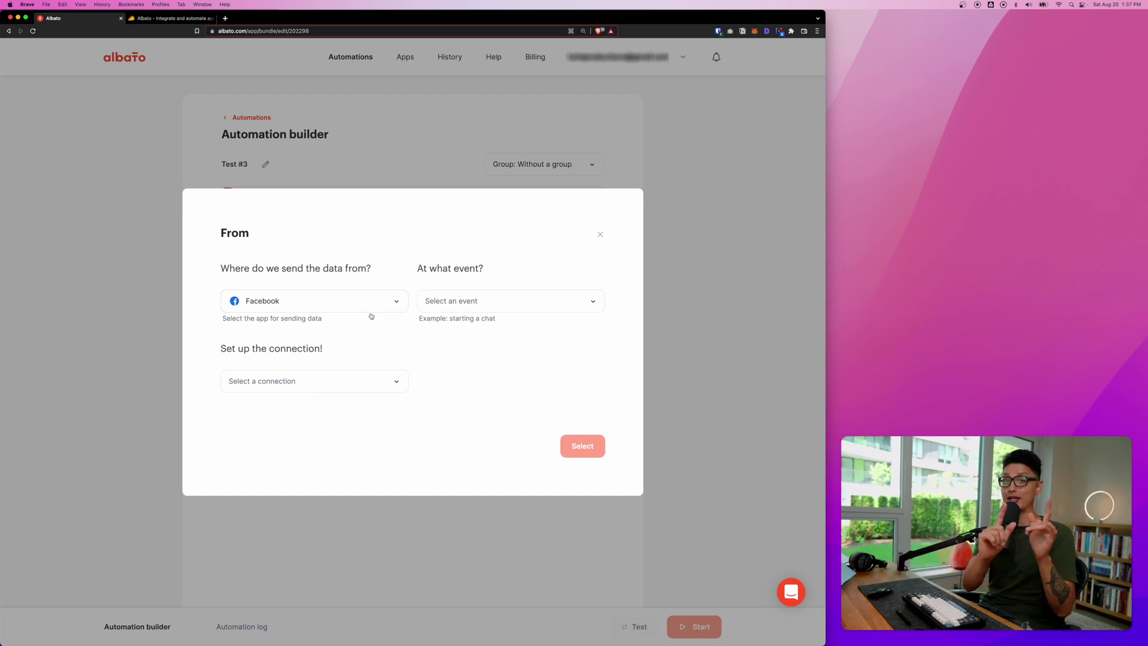
Step: Choose the Facebook Lead Ad trigger and authorize a new connection named My Facebook
{"action": "left_click", "coordinate": [443, 297]}
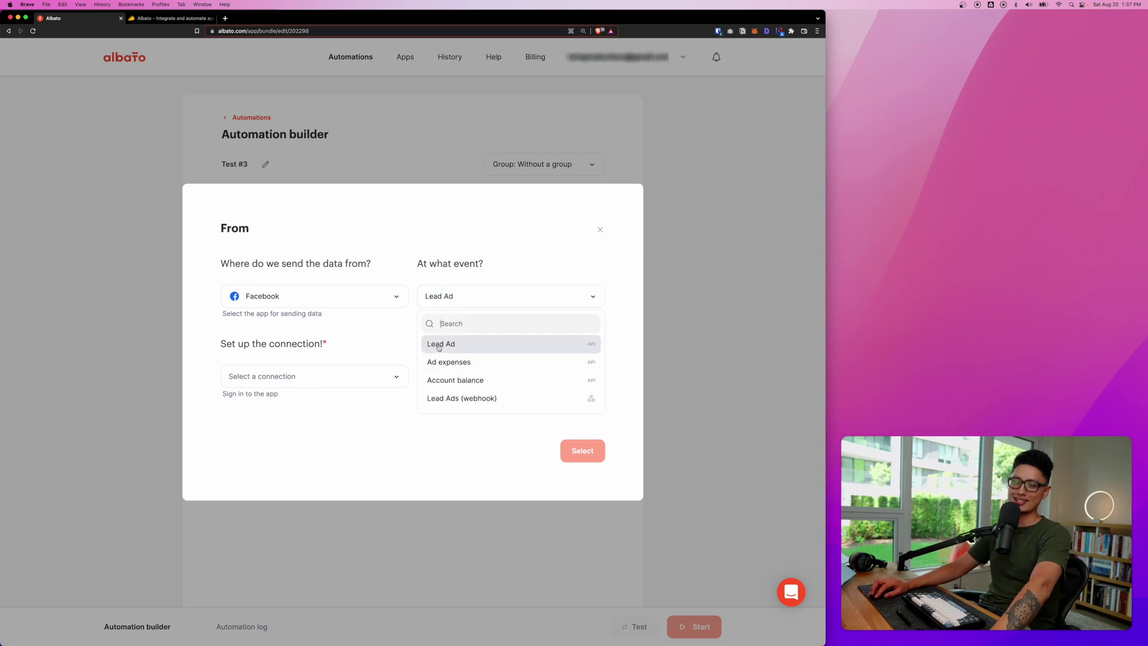
{"action": "left_click", "coordinate": [468, 344]}
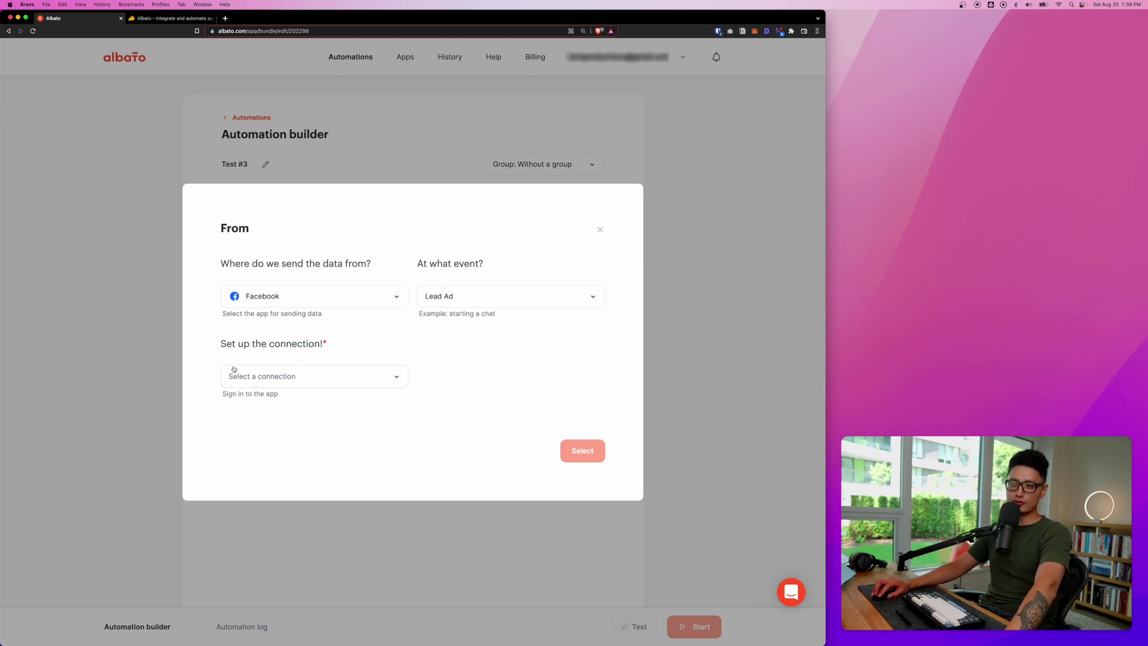
{"action": "left_click", "coordinate": [289, 383]}
{"action": "left_click", "coordinate": [296, 436]}
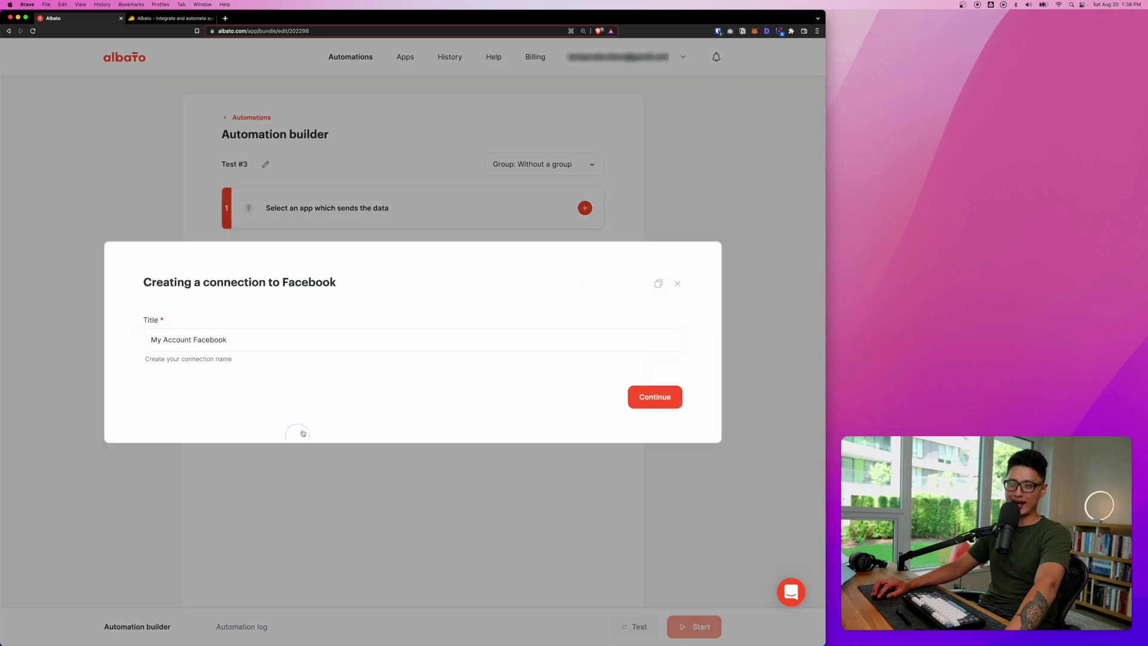
{"action": "left_click_drag", "start_coordinate": [197, 339], "coordinate": [46, 325]}
{"action": "type", "text": "My"}
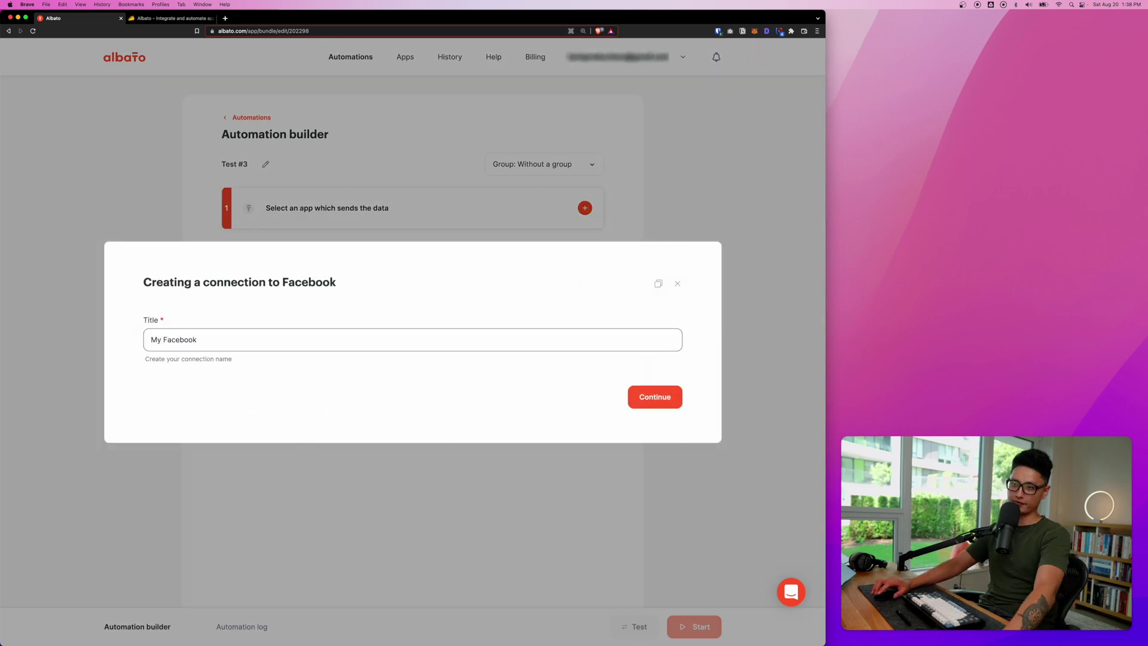
{"action": "left_click", "coordinate": [669, 401]}
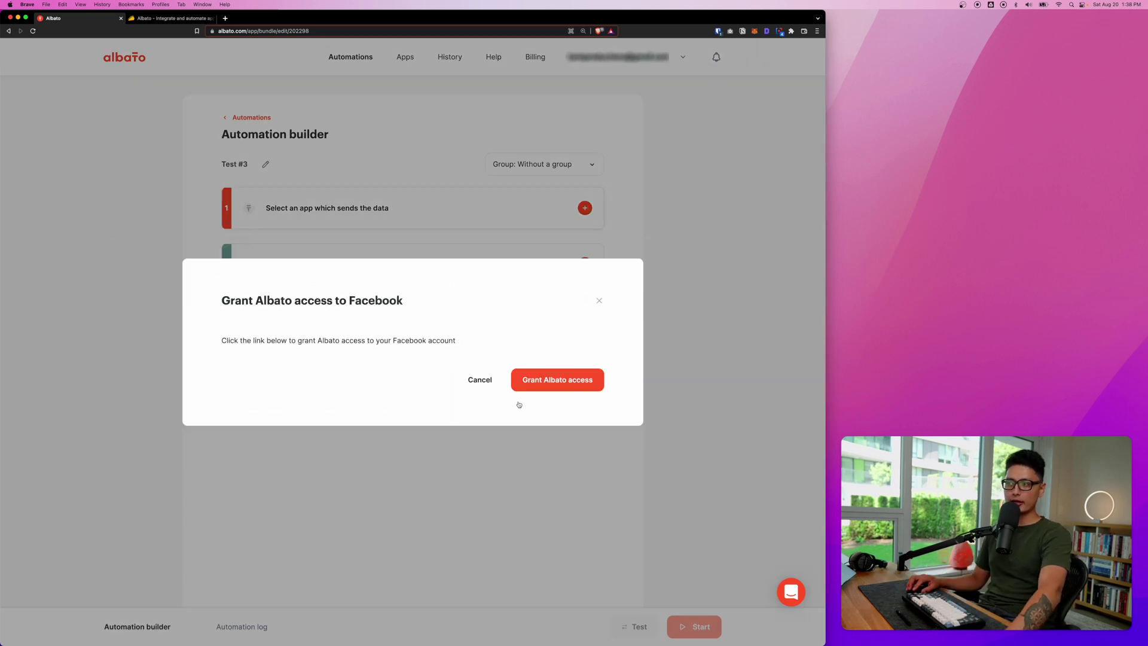
{"action": "left_click", "coordinate": [559, 380]}
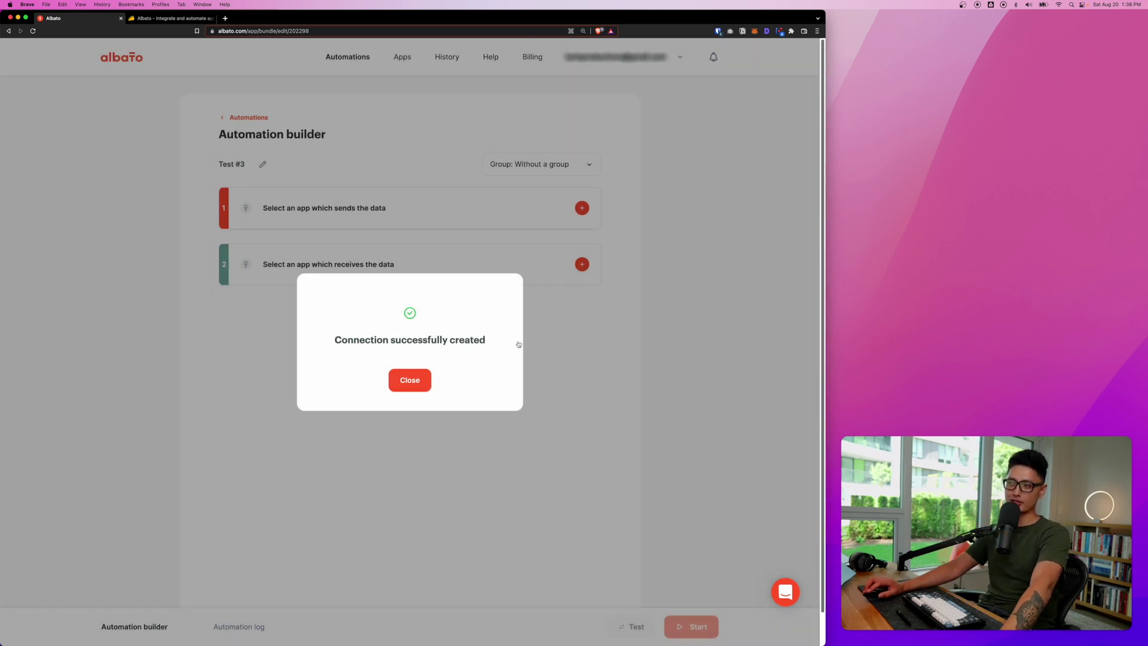
{"action": "left_click", "coordinate": [409, 381]}
Step: Pick the Facebook page and lead form, then save Real-time as the operation mode
{"action": "left_click", "coordinate": [328, 426]}
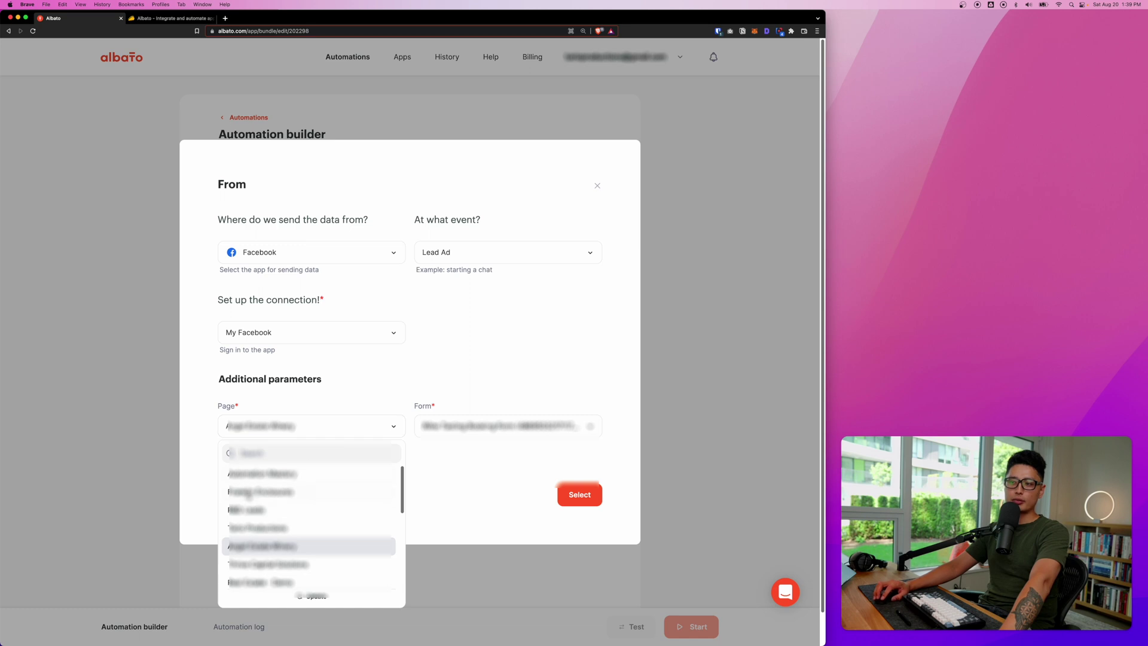
{"action": "left_click", "coordinate": [453, 432]}
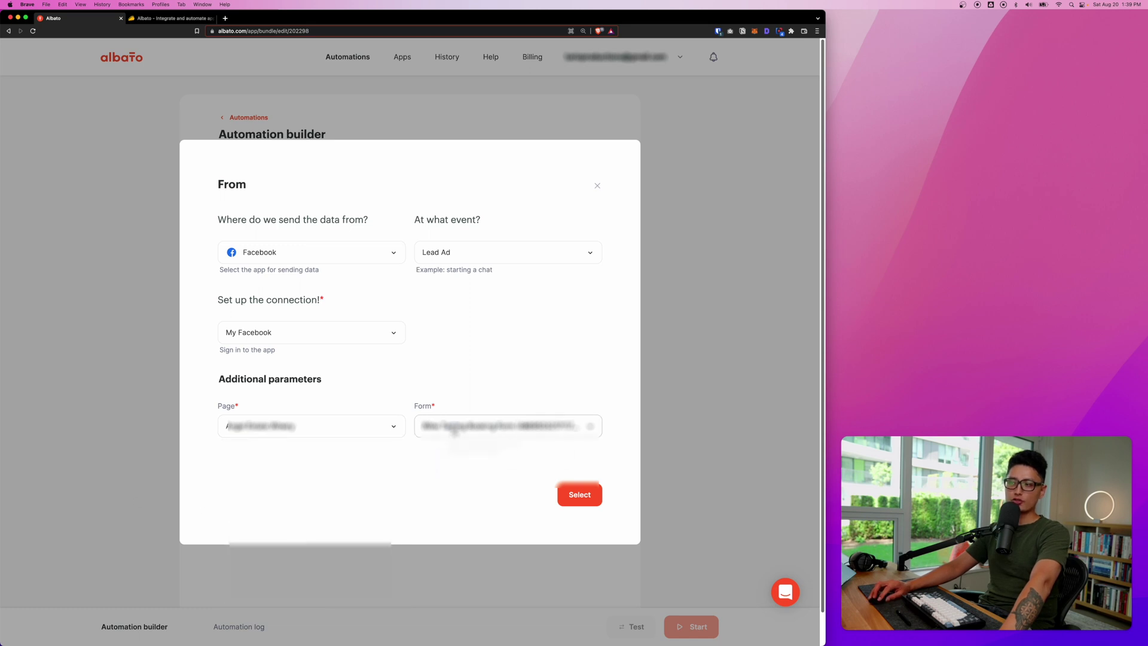
{"action": "left_click", "coordinate": [508, 474]}
{"action": "left_click", "coordinate": [575, 497]}
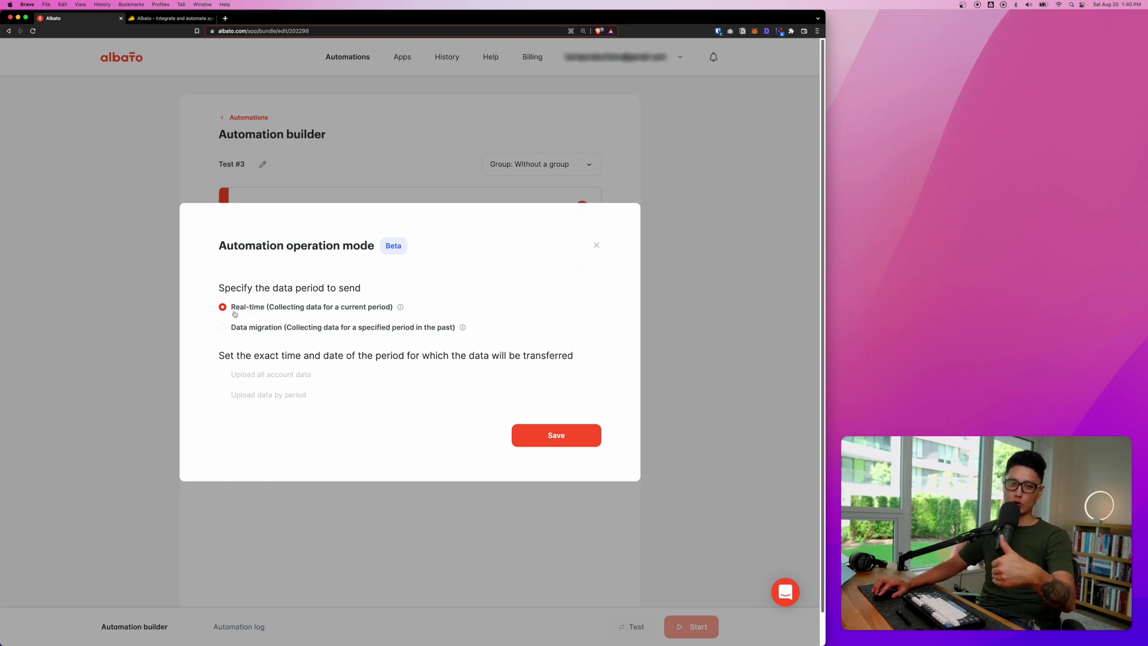
{"action": "left_click", "coordinate": [556, 436]}
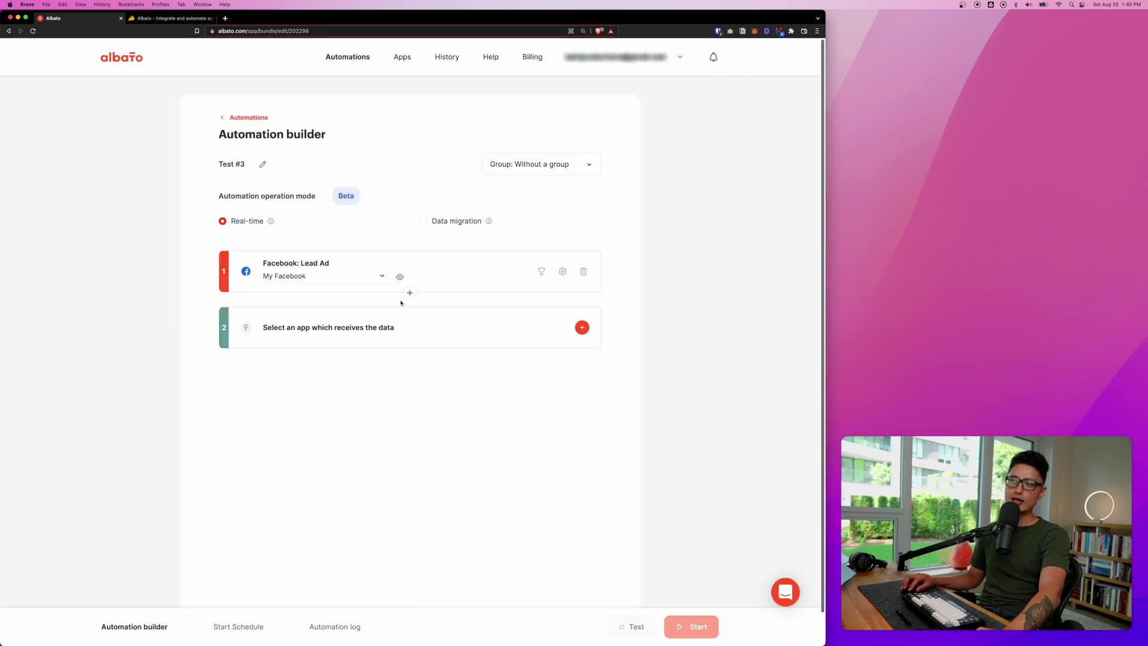
Step: Make step 2 a Google Sheets row in Sheet1 of Albato FB Lead Form Automation
{"action": "left_click", "coordinate": [314, 328]}
{"action": "left_click", "coordinate": [305, 300]}
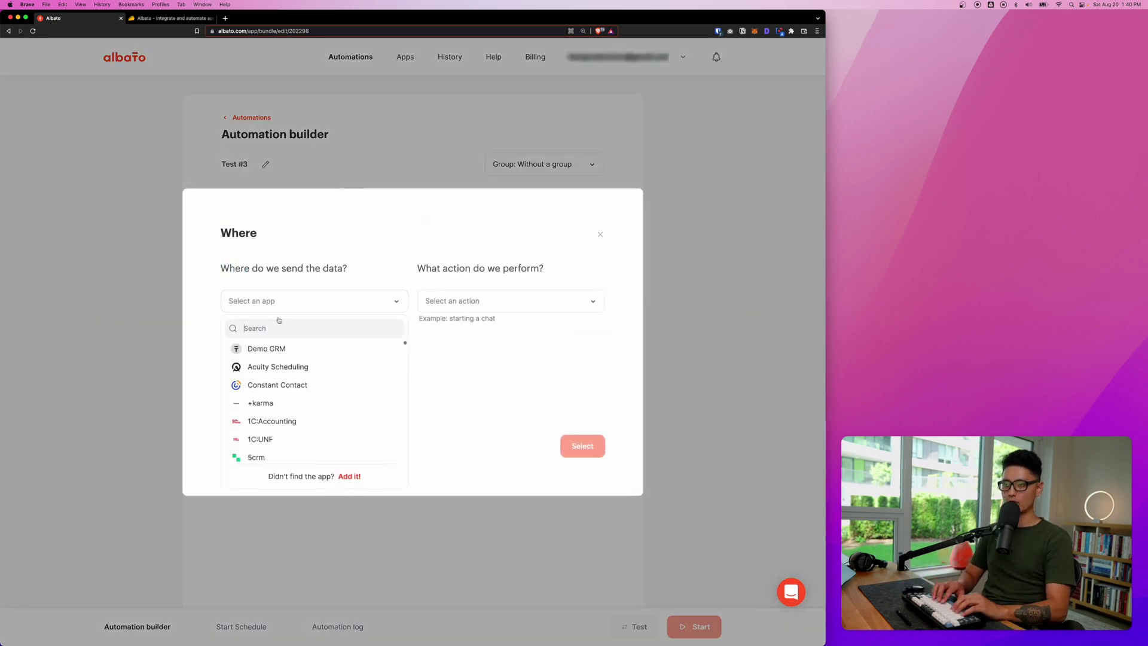
{"action": "type", "text": "sheet"}
{"action": "left_click", "coordinate": [269, 348]}
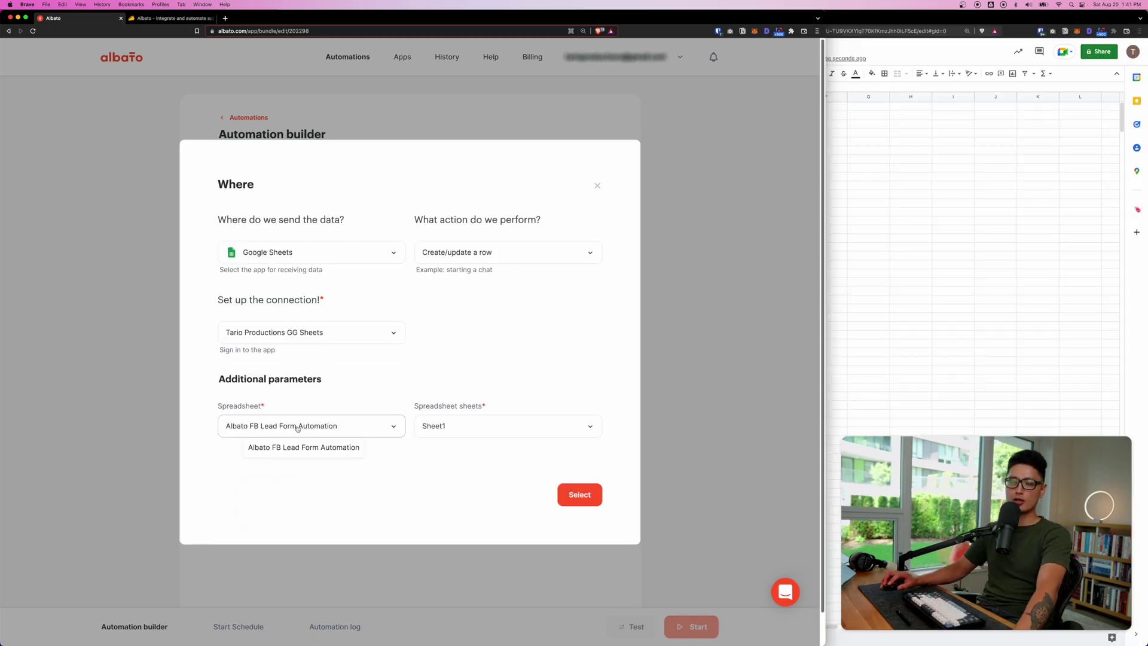
{"action": "left_click", "coordinate": [238, 397]}
{"action": "left_click", "coordinate": [438, 424]}
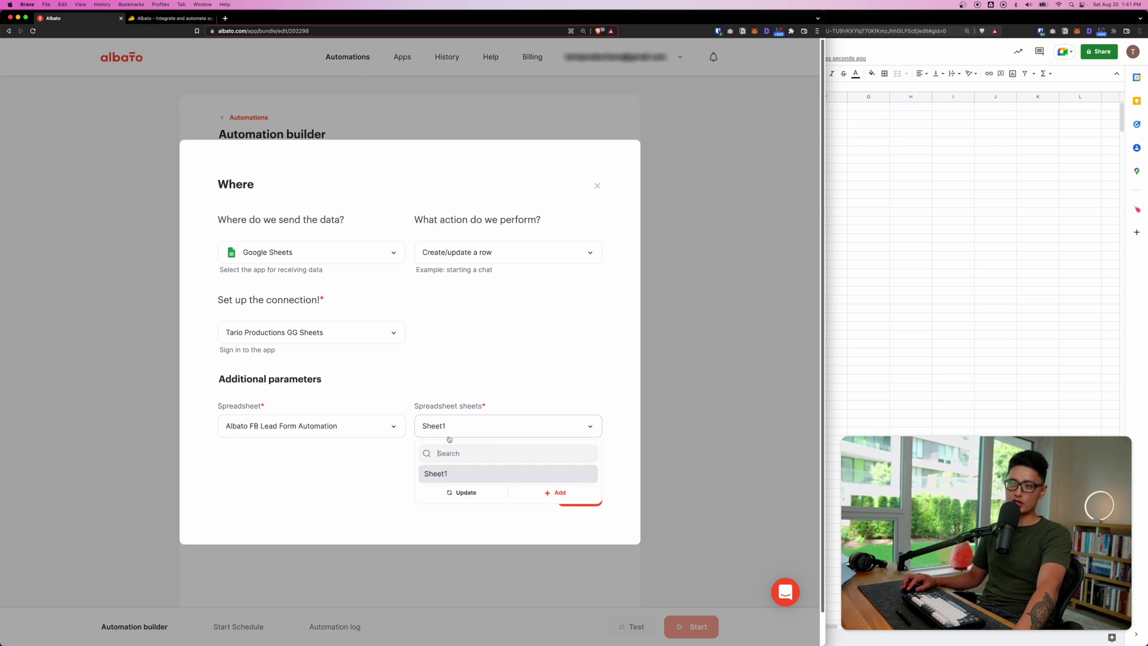
{"action": "left_click", "coordinate": [366, 488]}
{"action": "left_click", "coordinate": [577, 494]}
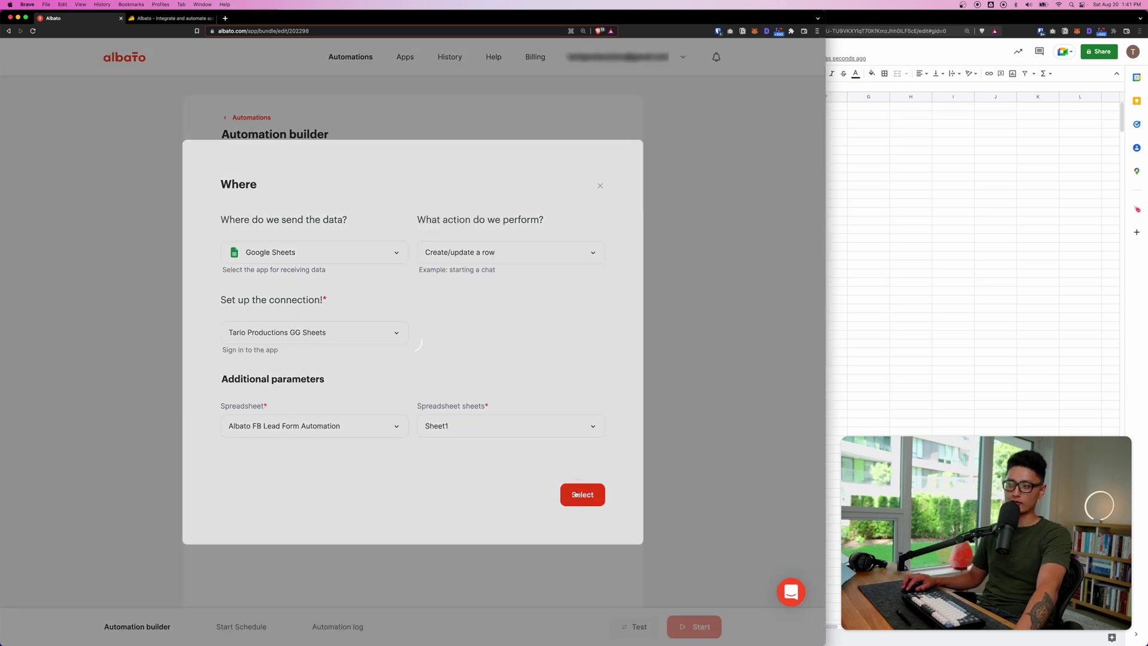
{"action": "scroll", "coordinate": [172, 190], "scroll_direction": "down", "scroll_amount": 15}
{"action": "scroll", "coordinate": [172, 185], "scroll_direction": "up", "scroll_amount": 15}
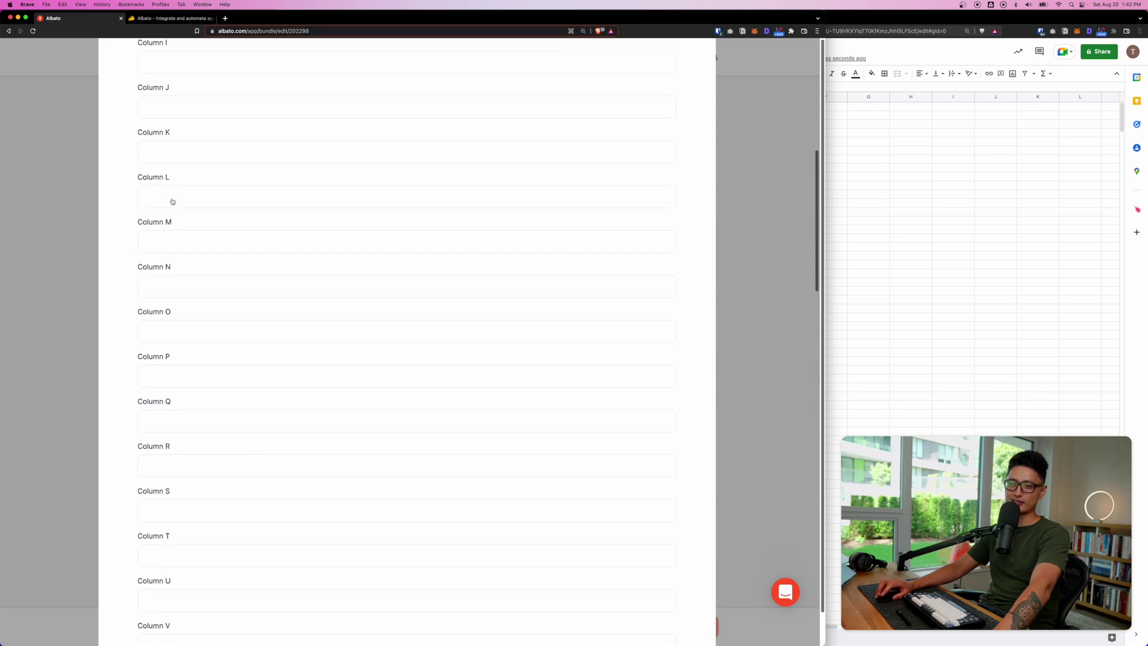
Step: Map Facebook lead fields, starting with Form ID, into Columns A–I and save
{"action": "left_click", "coordinate": [166, 168]}
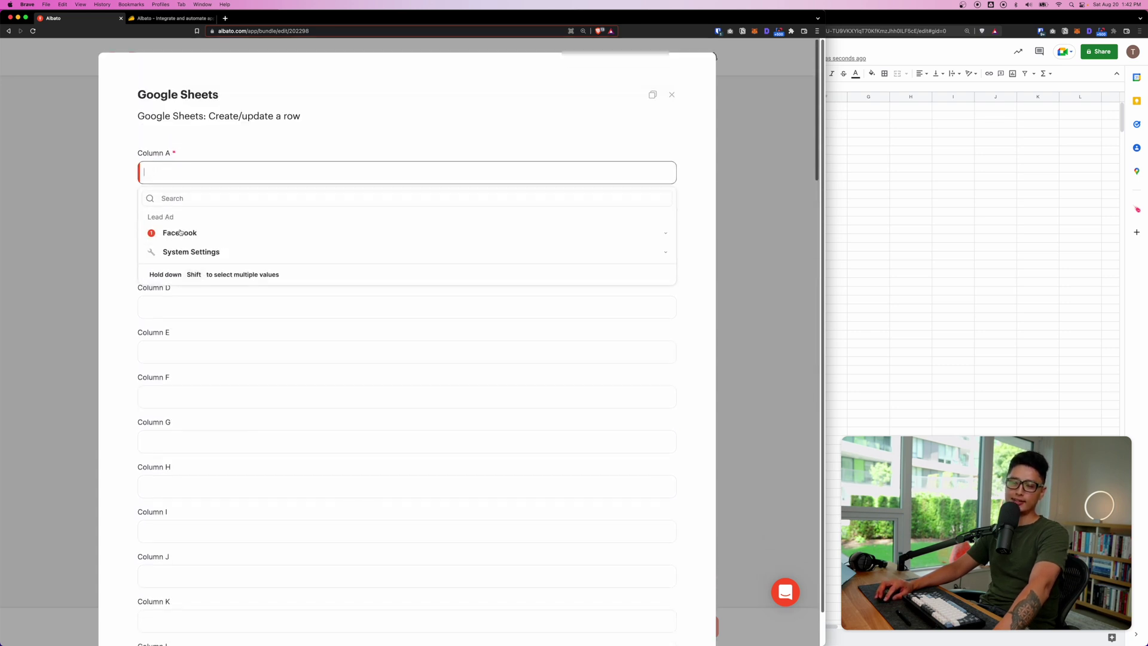
{"action": "left_click", "coordinate": [183, 232]}
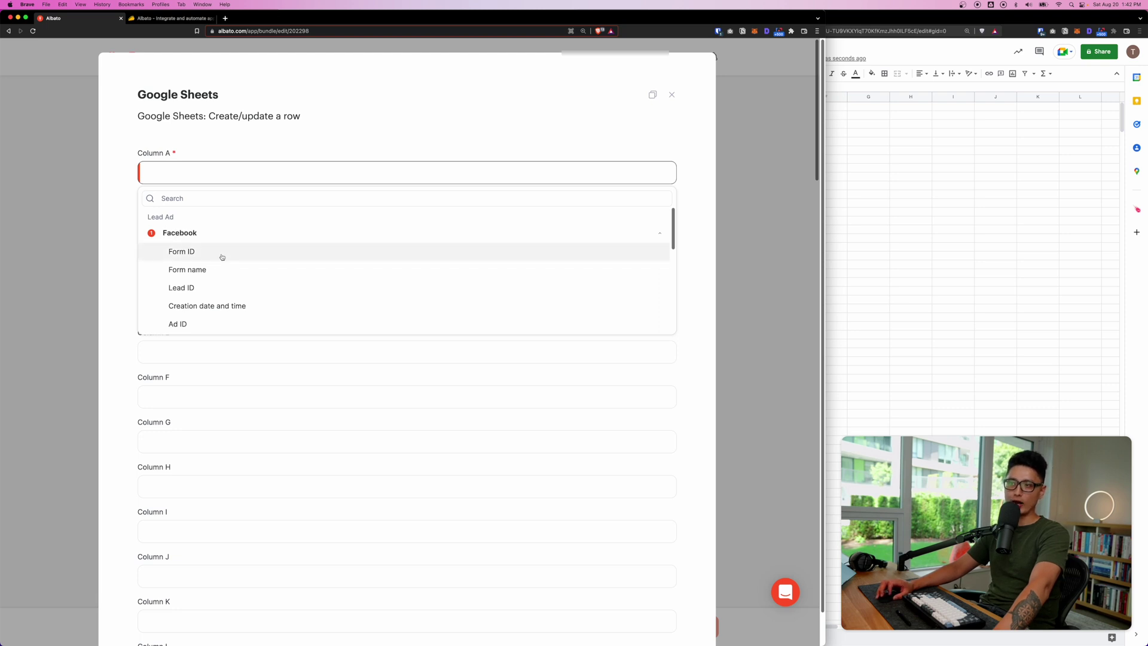
{"action": "left_click", "coordinate": [207, 256]}
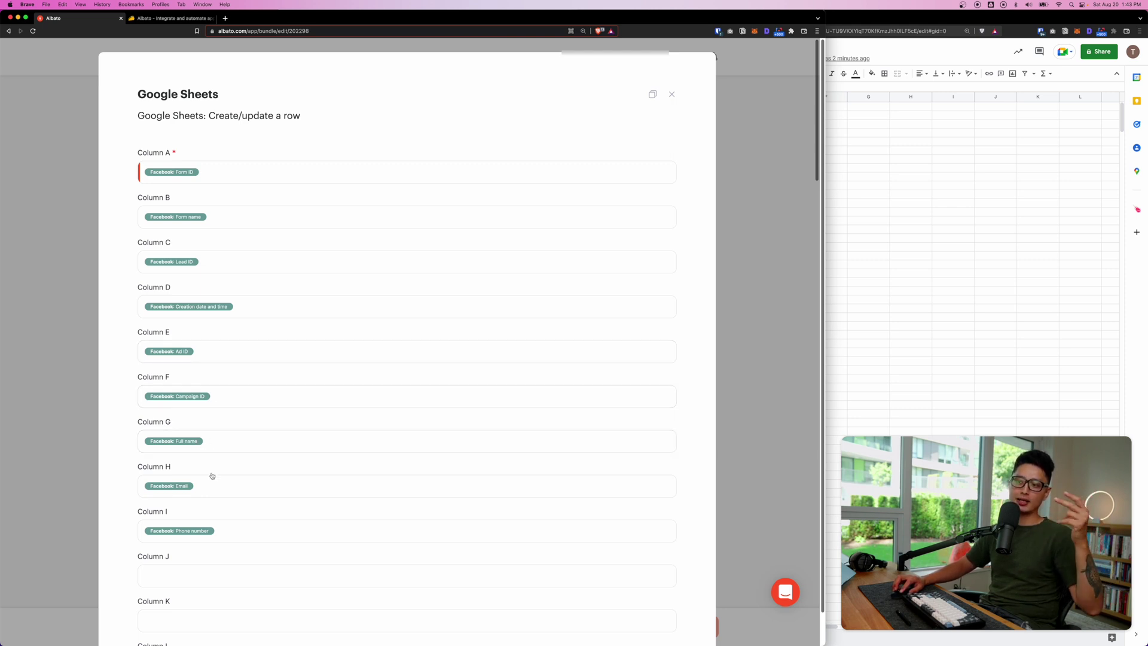
{"action": "scroll", "coordinate": [245, 545], "scroll_direction": "down", "scroll_amount": 4}
{"action": "scroll", "coordinate": [245, 546], "scroll_direction": "down", "scroll_amount": 10}
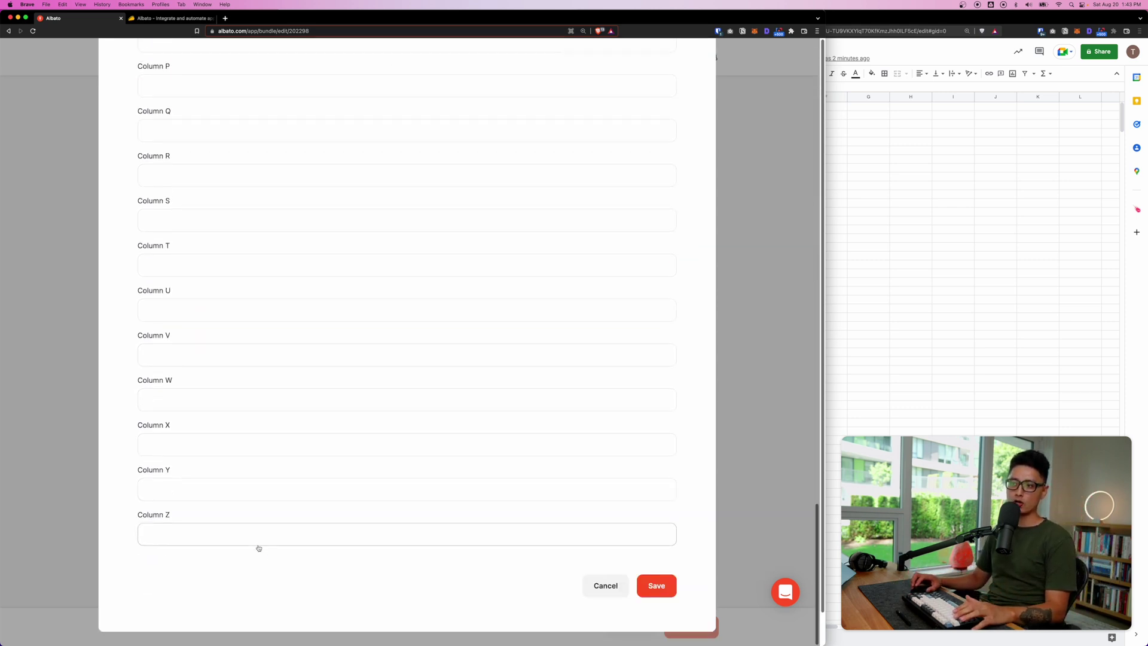
{"action": "left_click", "coordinate": [660, 595]}
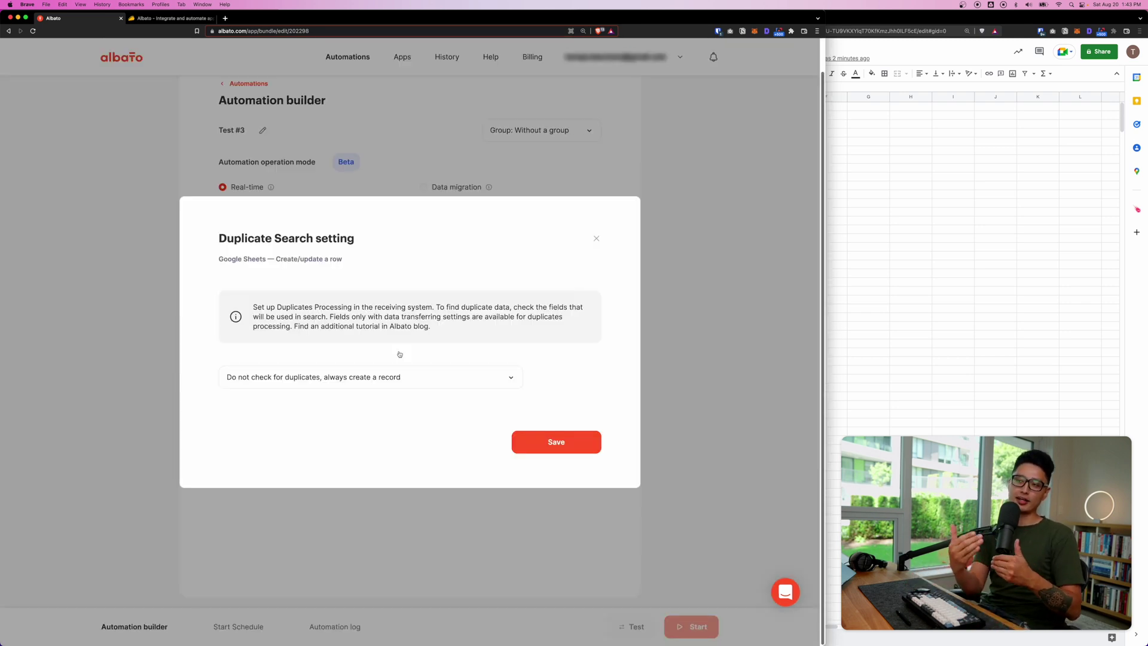
Step: Choose 'Do not create a record if a duplicate is found' and check Column D
{"action": "left_click", "coordinate": [359, 377]}
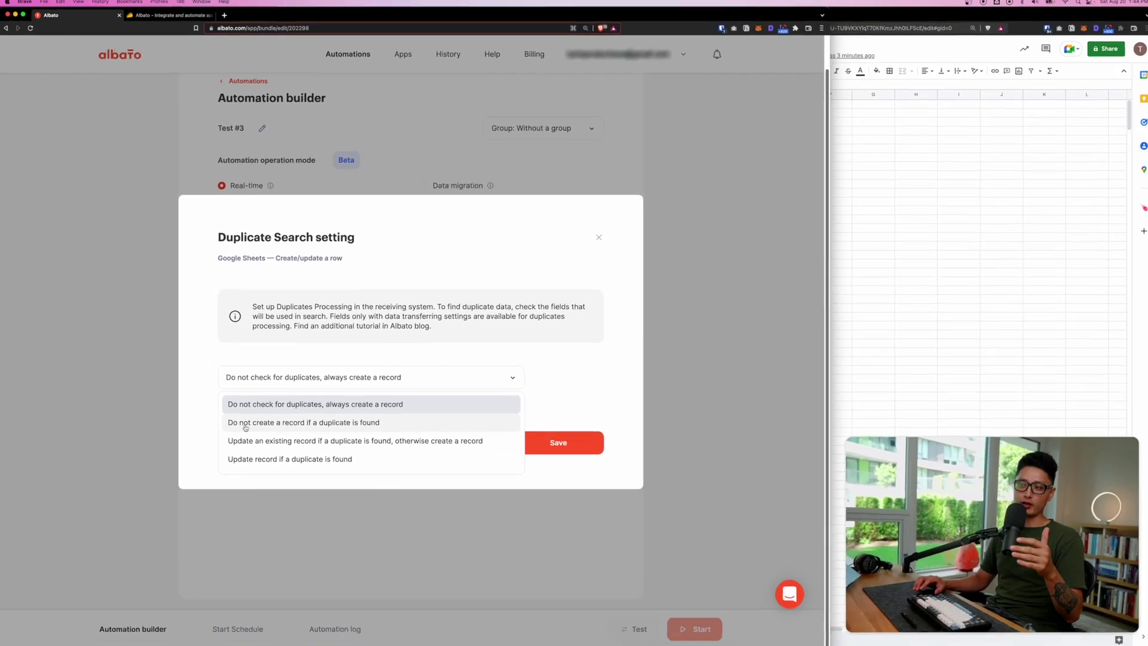
{"action": "left_click", "coordinate": [178, 489]}
{"action": "scroll", "coordinate": [358, 359], "scroll_direction": "down", "scroll_amount": 3}
{"action": "left_click", "coordinate": [220, 300]}
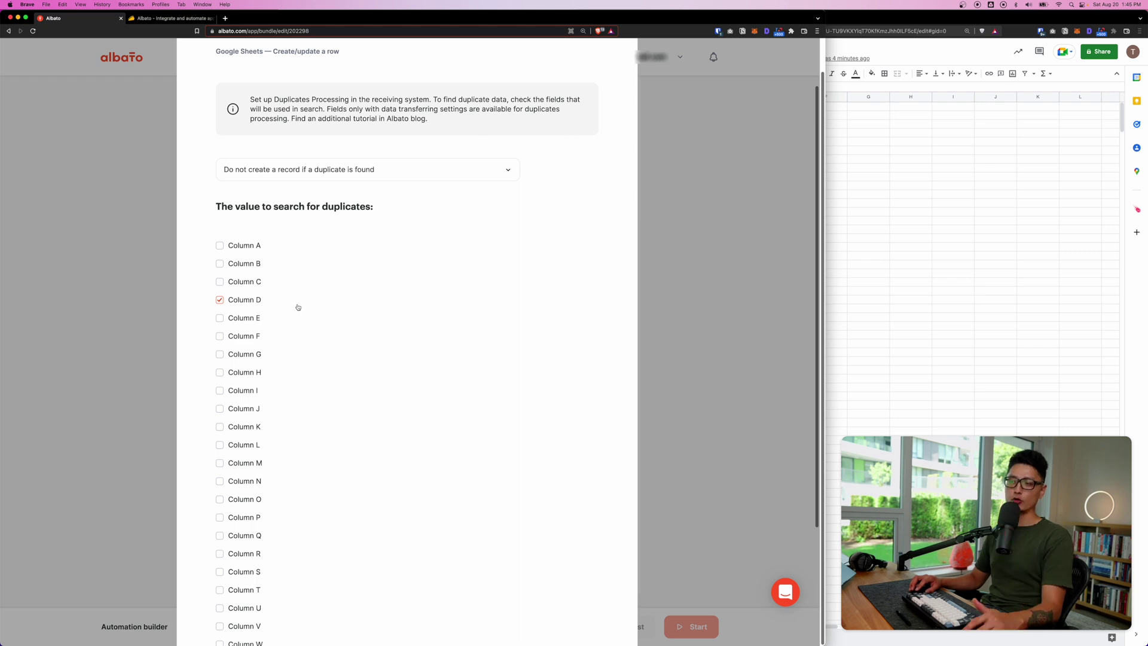
{"action": "scroll", "coordinate": [327, 376], "scroll_direction": "down", "scroll_amount": 3}
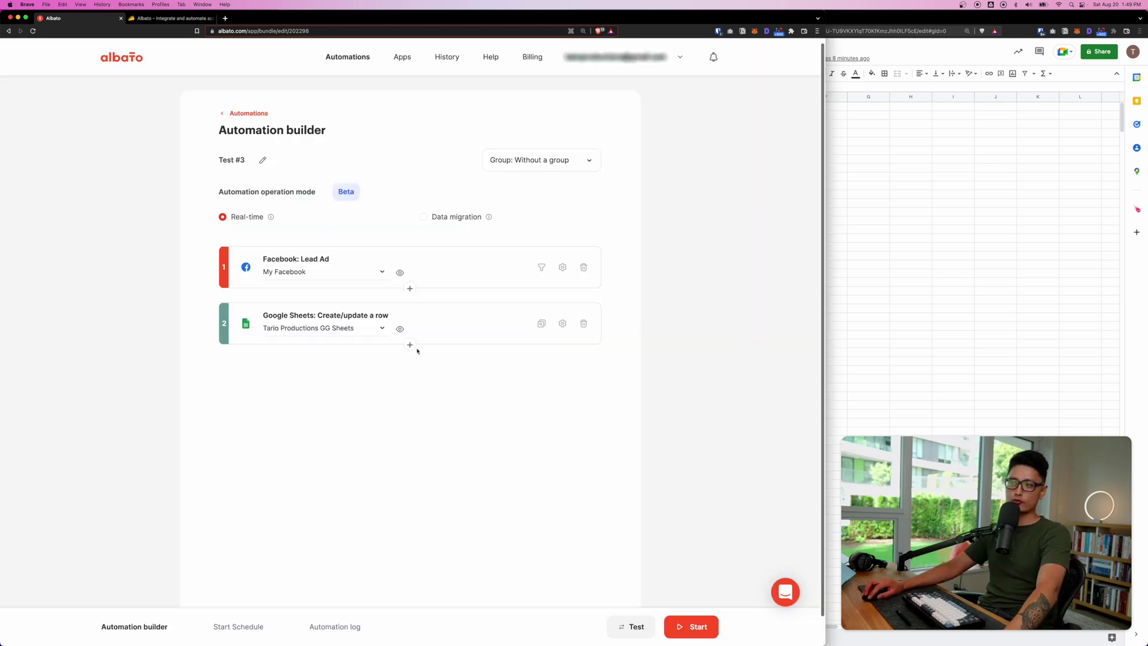
Step: Add a Gmail Send email action step using the TP Gmail connection
{"action": "mouse_move", "coordinate": [411, 347]}
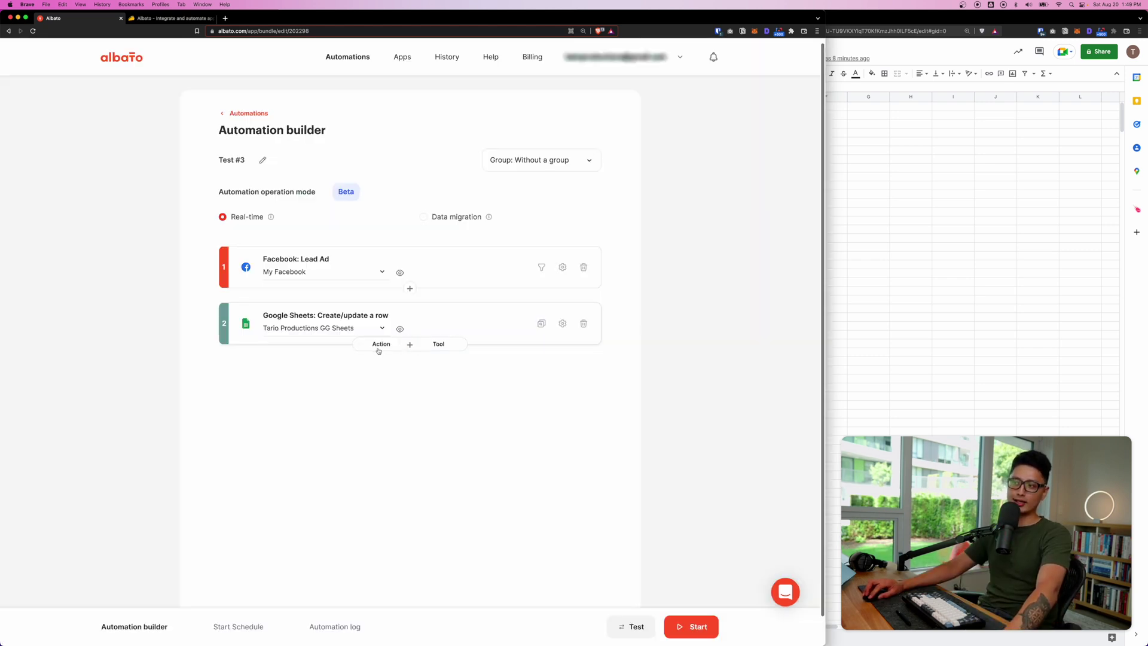
{"action": "left_click", "coordinate": [379, 349]}
{"action": "left_click", "coordinate": [313, 298]}
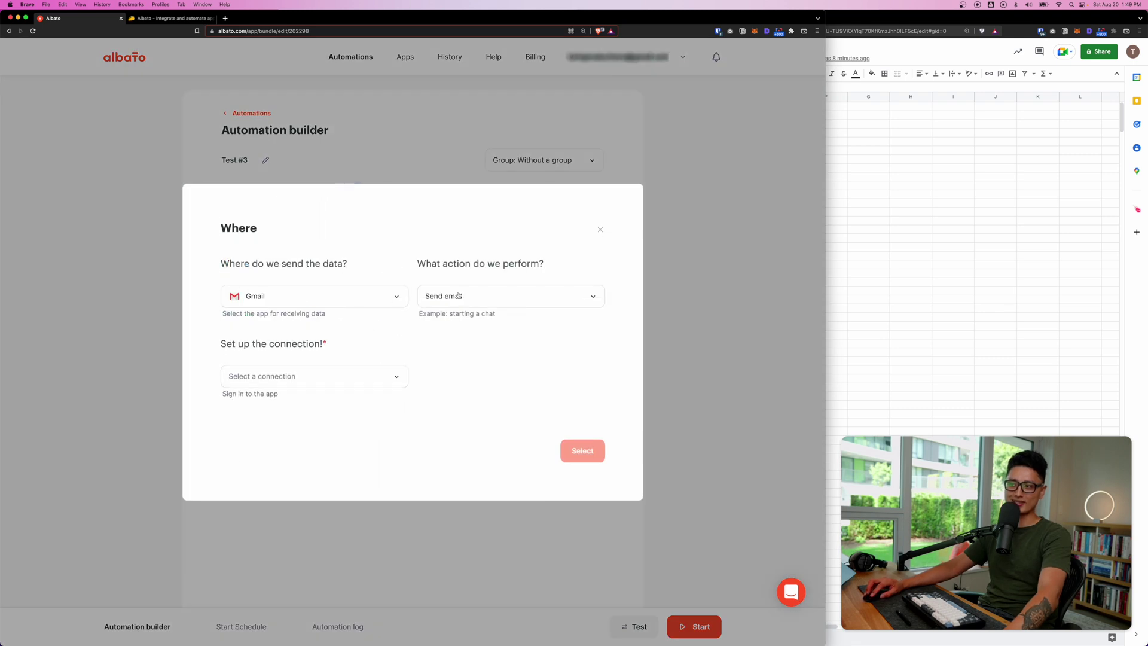
{"action": "left_click", "coordinate": [359, 377]}
{"action": "left_click", "coordinate": [251, 421]}
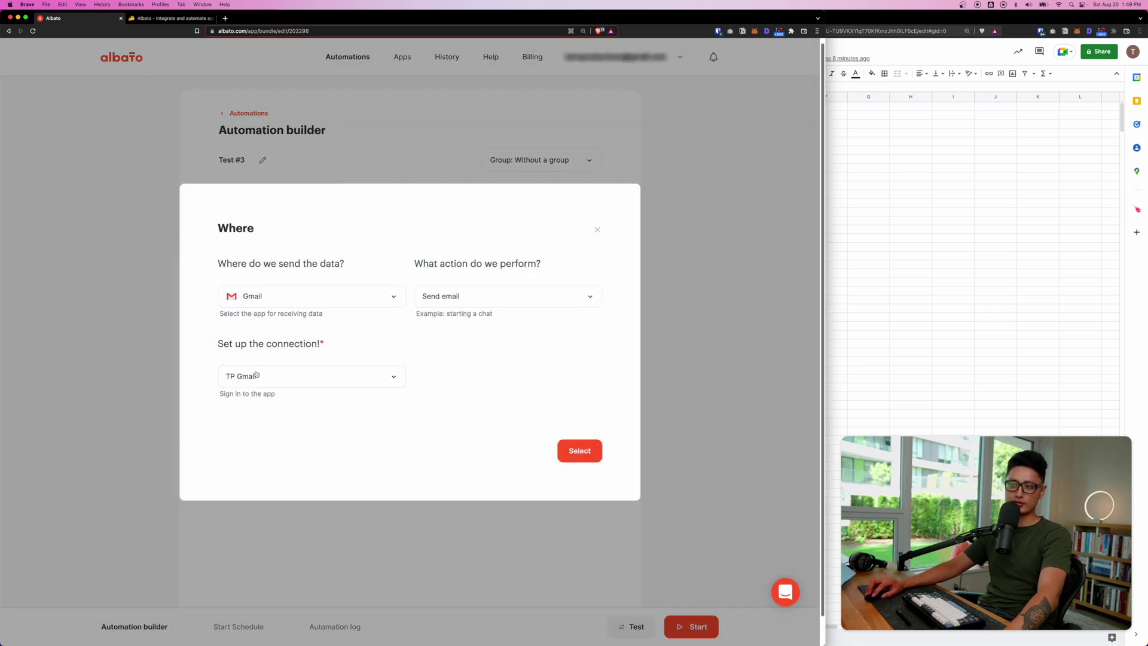
{"action": "left_click", "coordinate": [575, 454]}
Step: Fill in the sender e-mail, sender name, recipient e-mail and the subject field
{"action": "left_click", "coordinate": [191, 185]}
{"action": "key", "text": "super+v"}
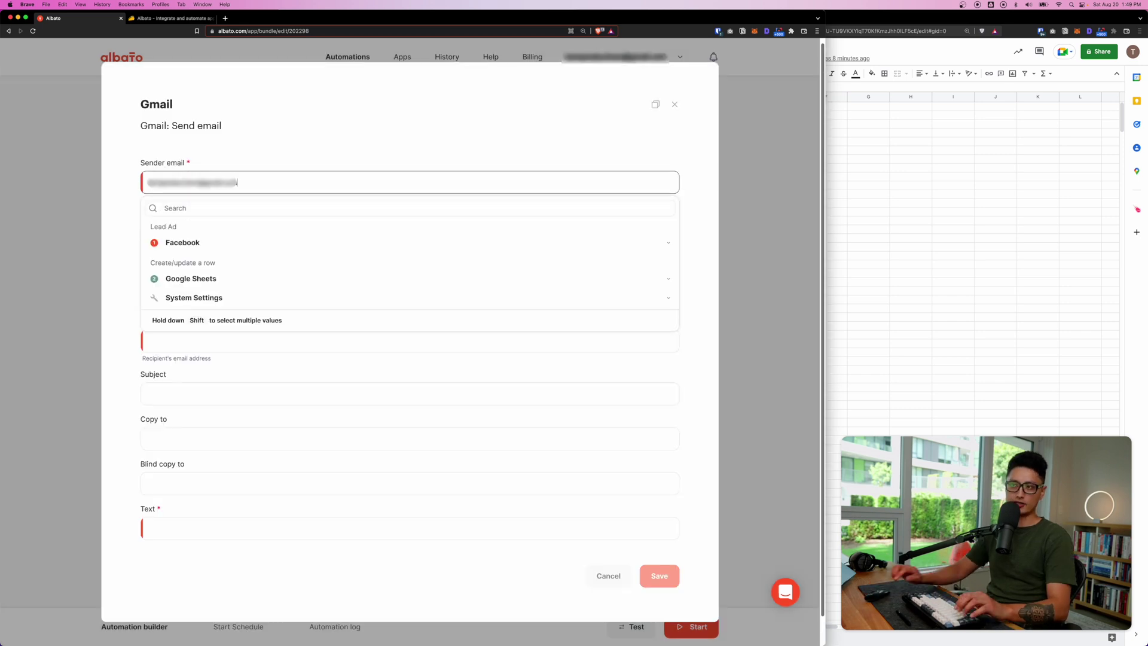
{"action": "left_click", "coordinate": [123, 205]}
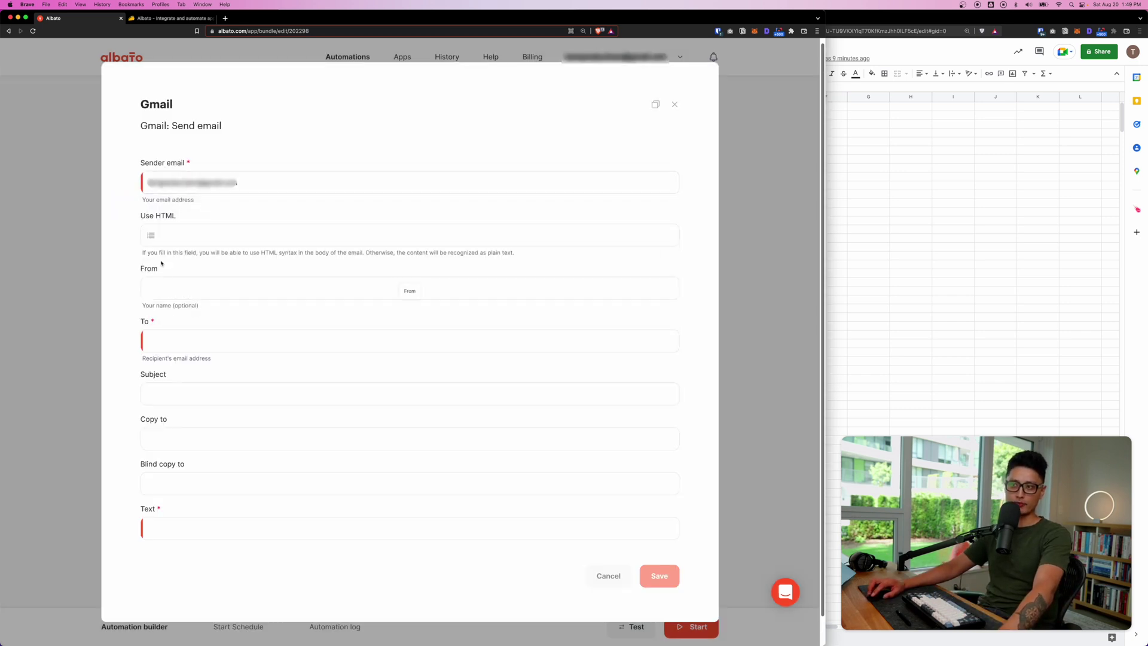
{"action": "left_click", "coordinate": [168, 234]}
{"action": "left_click", "coordinate": [109, 282]}
{"action": "left_click", "coordinate": [170, 289]}
{"action": "type", "text": "Tari"}
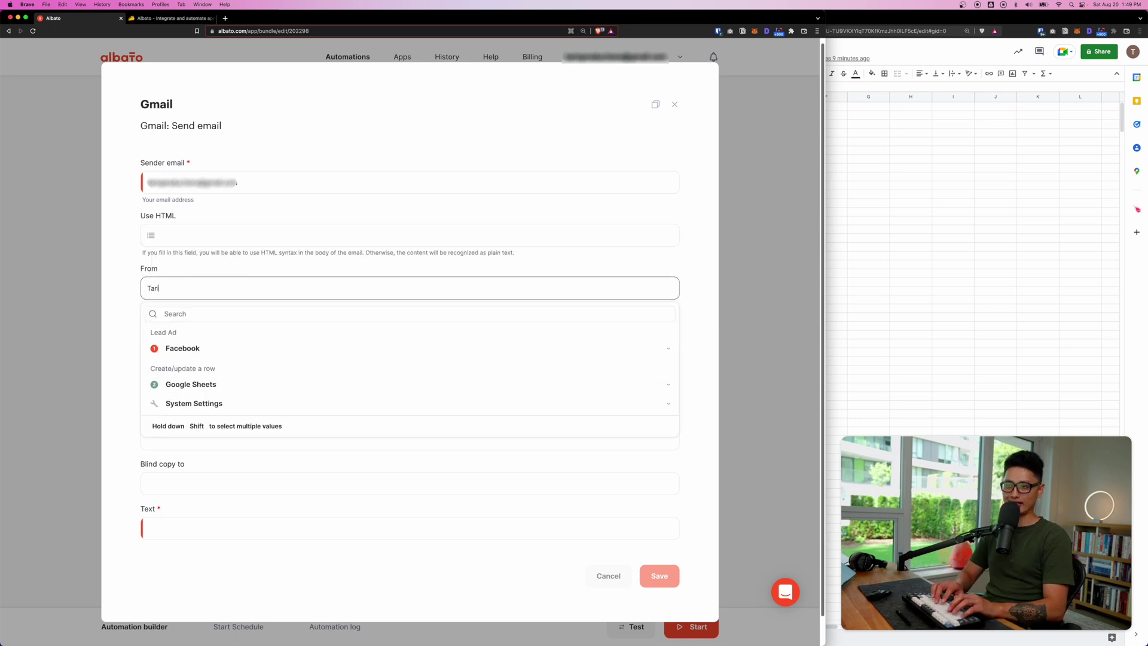
{"action": "type", "text": "o"}
{"action": "key", "text": "Tab"}
{"action": "key", "text": "super+v"}
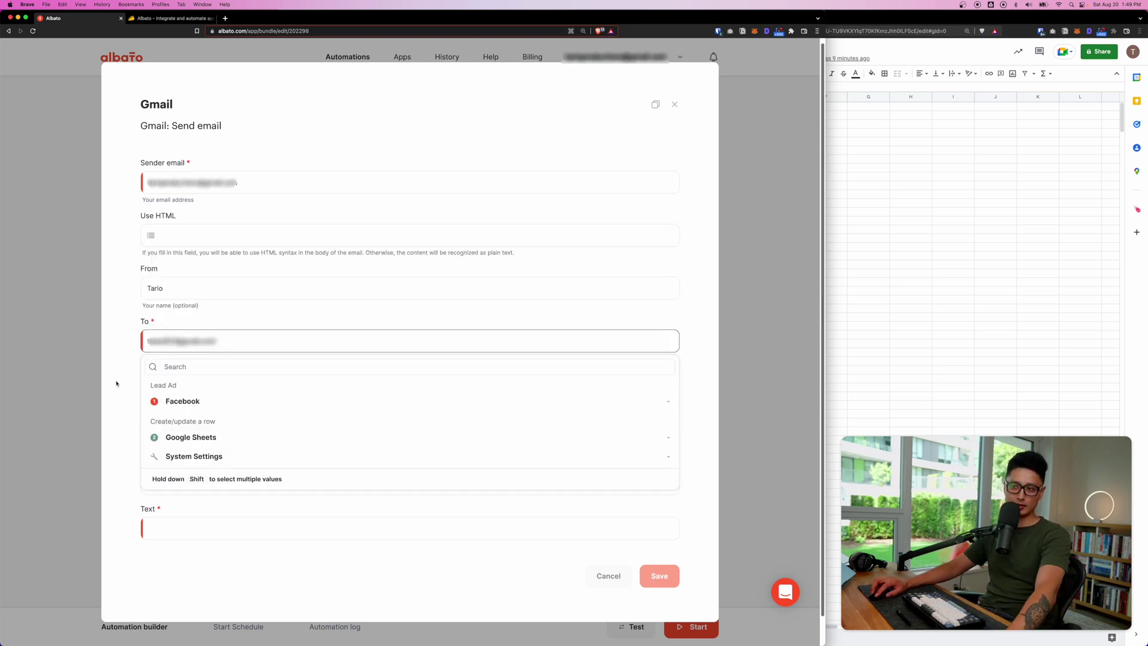
{"action": "left_click", "coordinate": [115, 383]}
{"action": "left_click", "coordinate": [159, 397]}
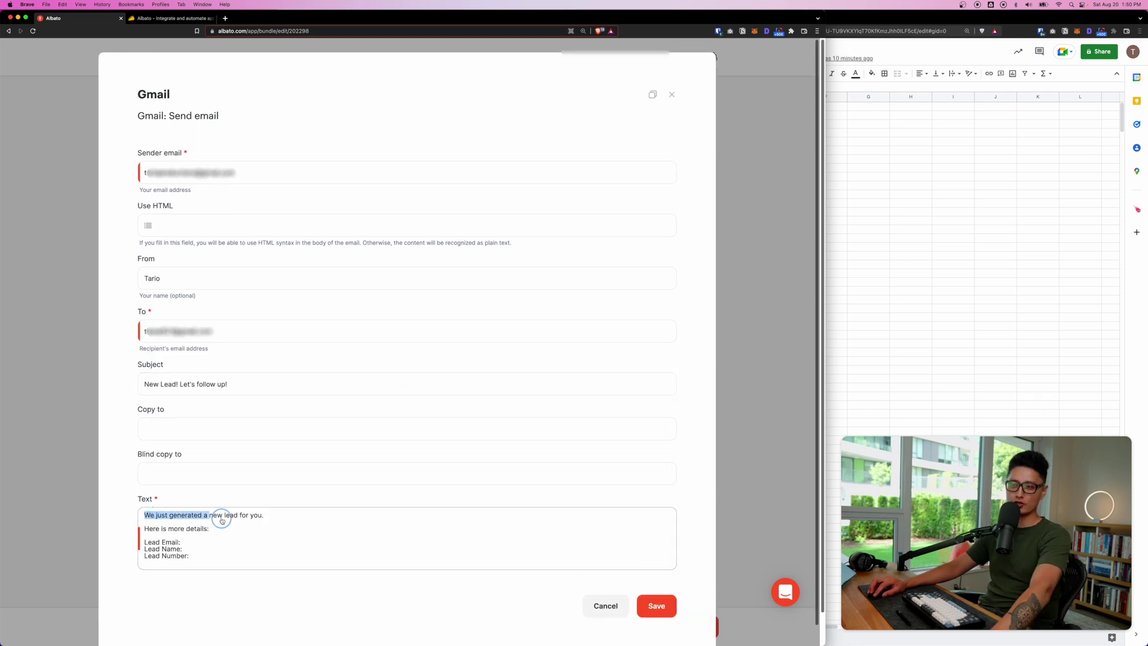
Step: Insert the Facebook Email field after the Lead Email line of the message body
{"action": "left_click_drag", "start_coordinate": [218, 515], "coordinate": [300, 515]}
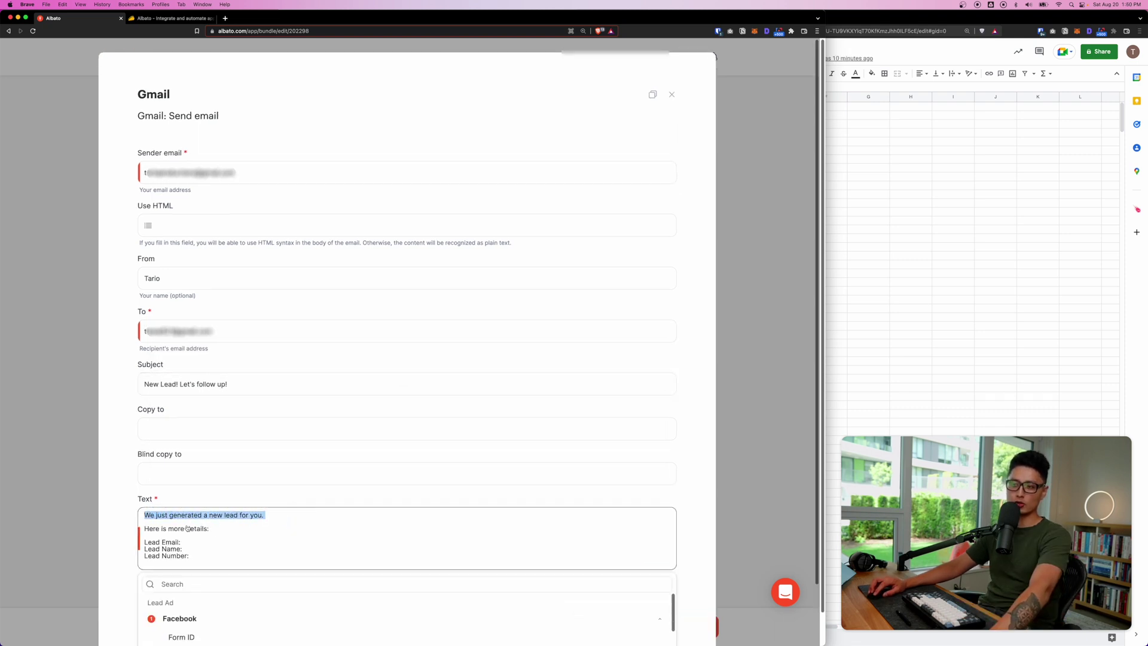
{"action": "left_click_drag", "start_coordinate": [174, 529], "coordinate": [223, 530]}
{"action": "scroll", "coordinate": [125, 536], "scroll_direction": "down", "scroll_amount": 2}
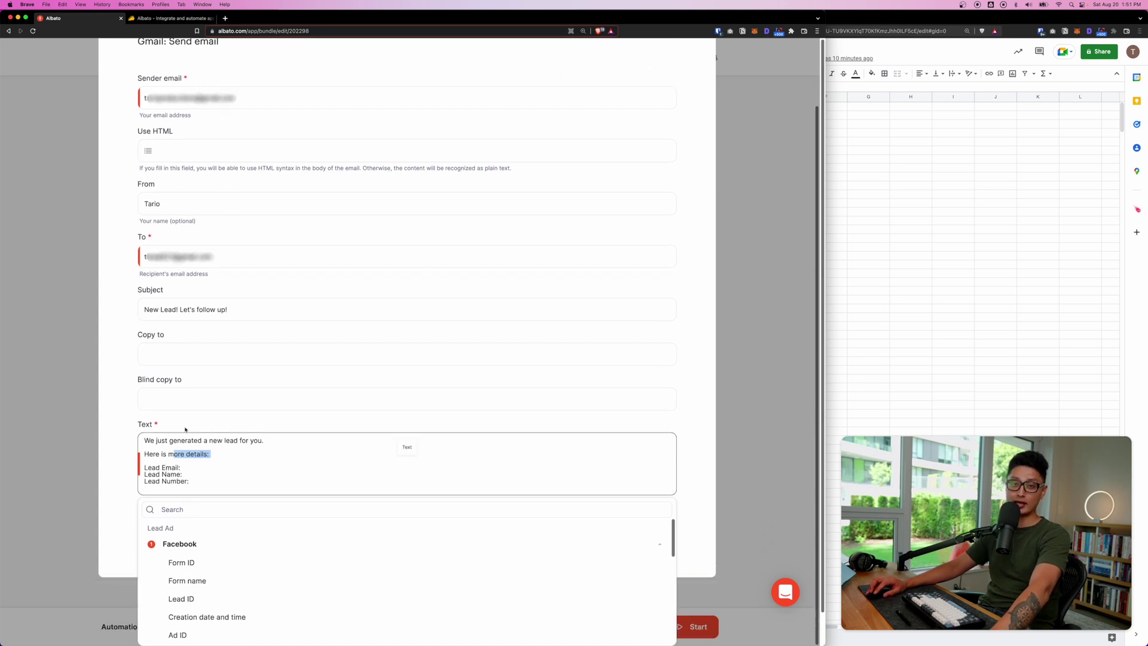
{"action": "left_click", "coordinate": [192, 473]}
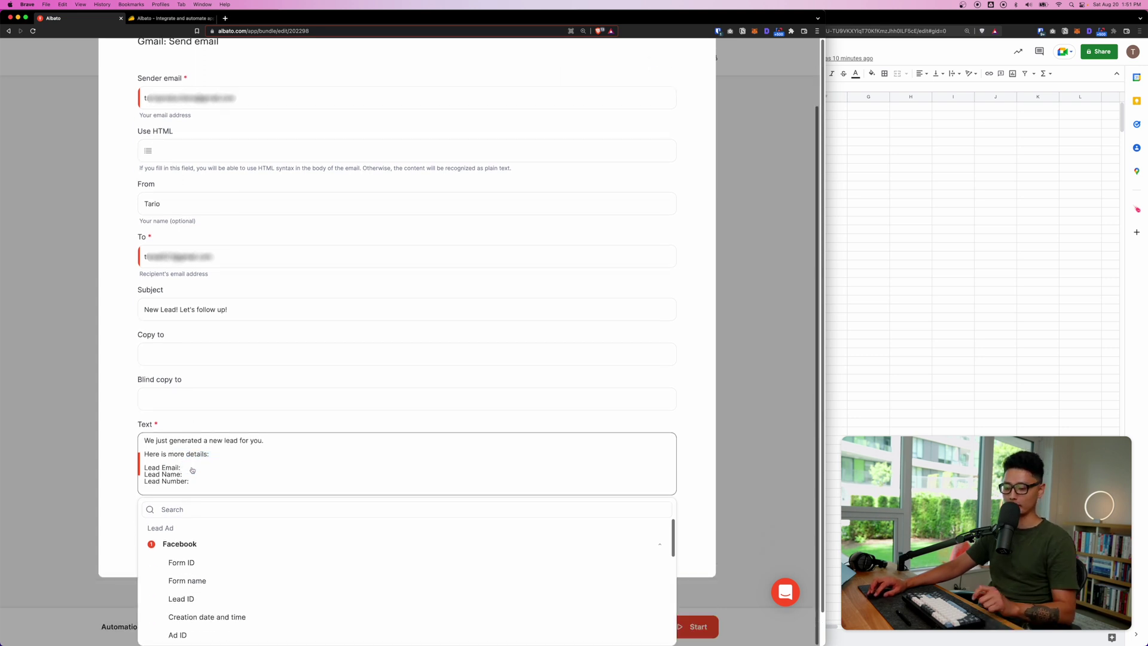
{"action": "left_click", "coordinate": [180, 510]}
{"action": "type", "text": "email"}
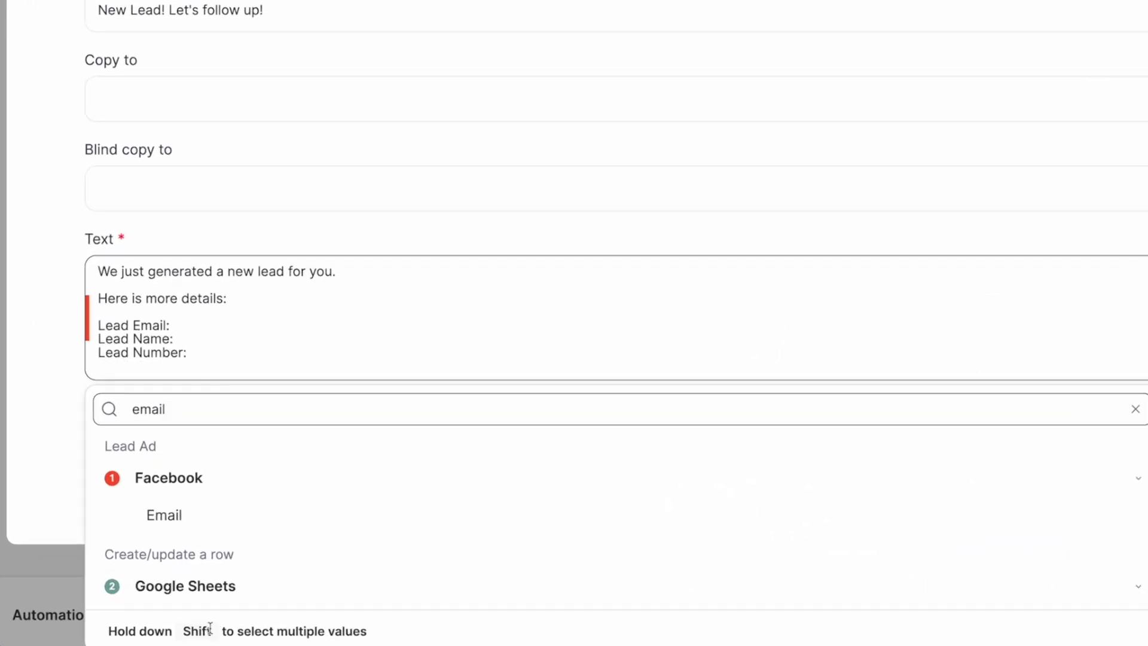
{"action": "left_click", "coordinate": [170, 518]}
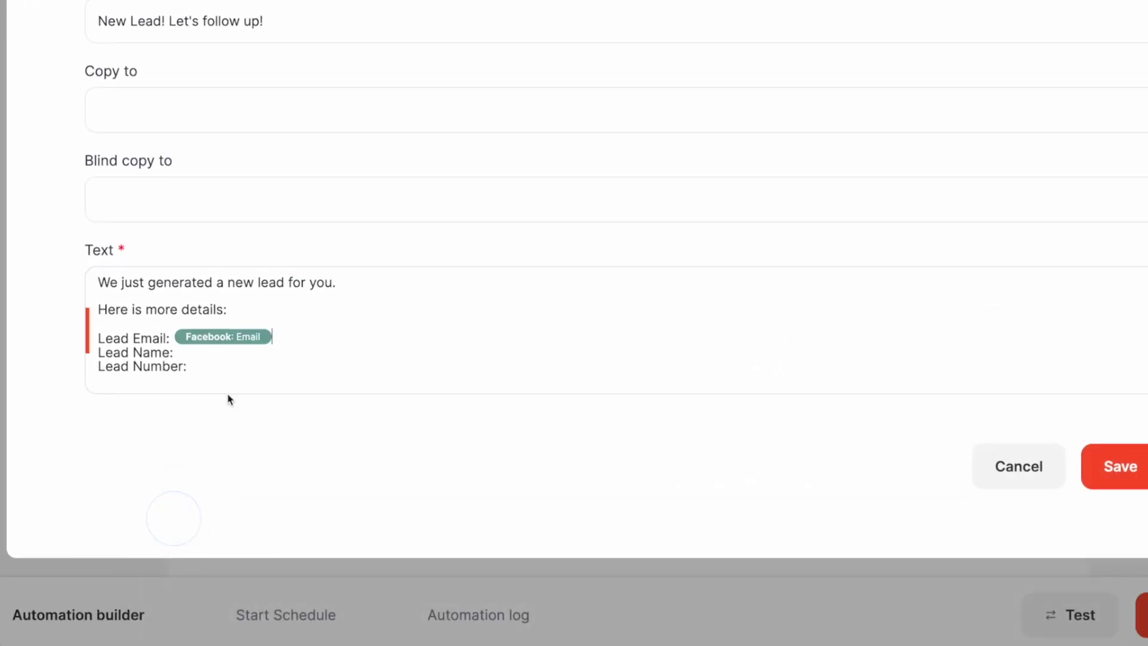
Step: Insert the Facebook Full name field after the Lead Name line
{"action": "left_click", "coordinate": [210, 418]}
{"action": "key", "text": "super+a"}
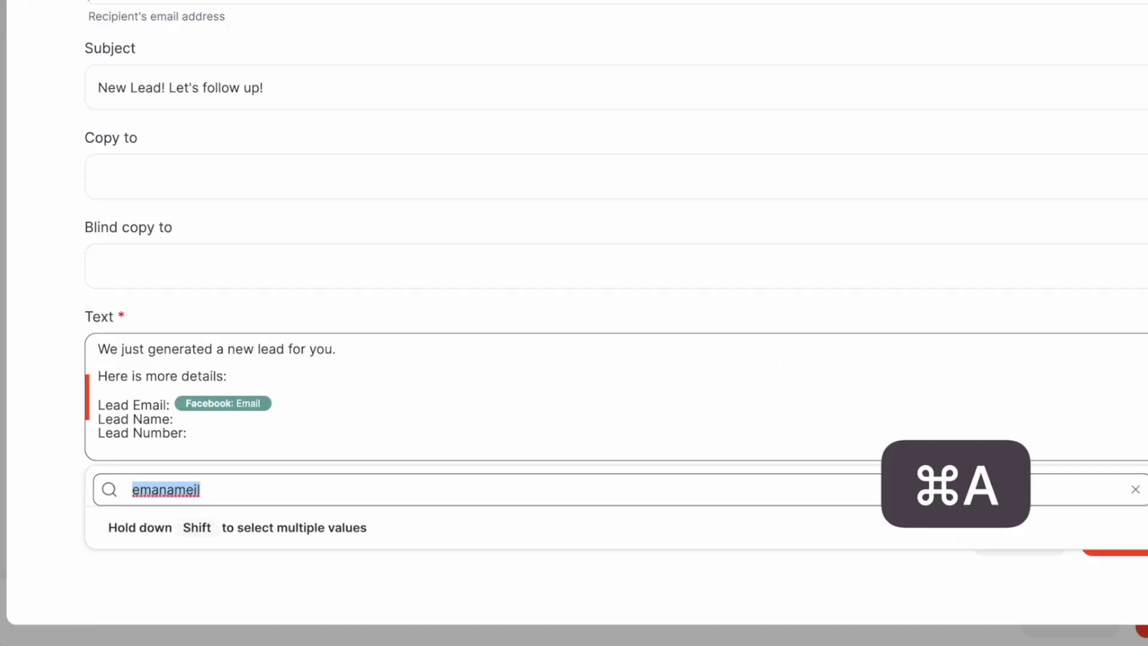
{"action": "type", "text": "name"}
{"action": "scroll", "coordinate": [177, 531], "scroll_direction": "down", "scroll_amount": 3}
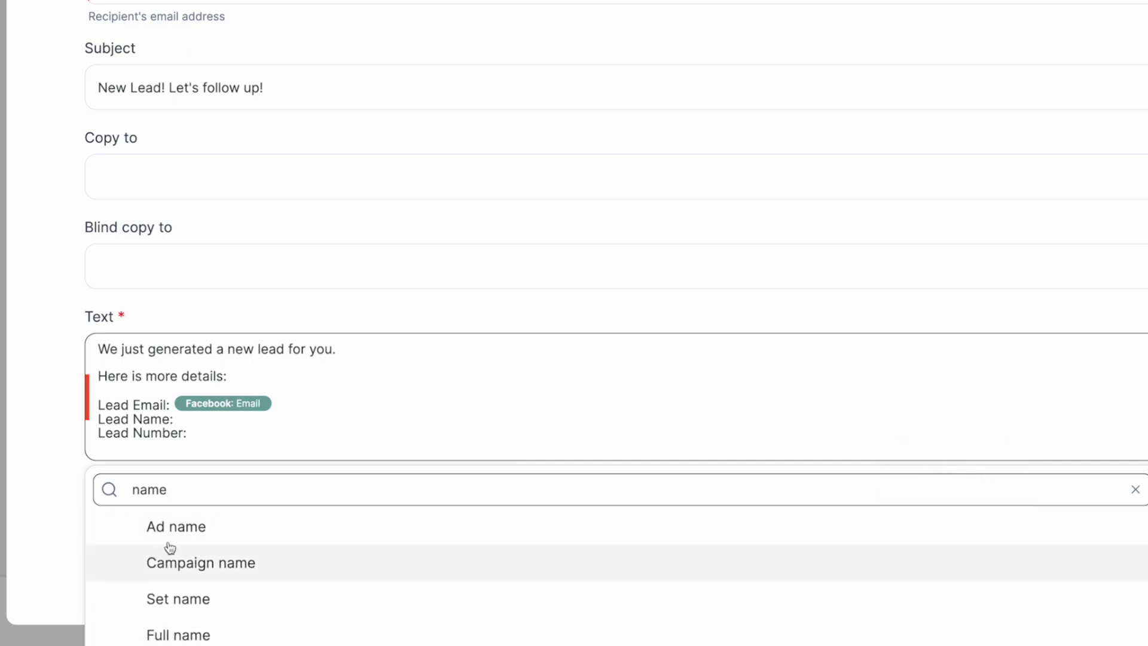
{"action": "scroll", "coordinate": [41, 493], "scroll_direction": "down", "scroll_amount": 2}
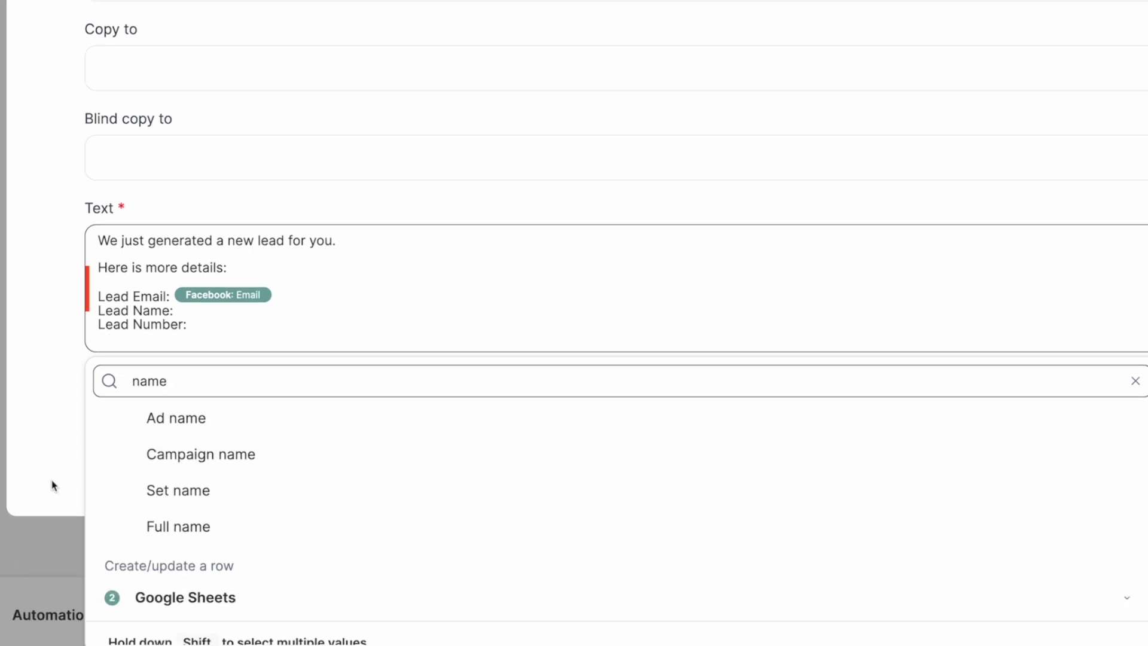
{"action": "left_click", "coordinate": [174, 536]}
Step: Insert the Facebook Phone number after Lead Number and save the Gmail step
{"action": "left_click", "coordinate": [245, 375]}
{"action": "key", "text": "super+a"}
{"action": "type", "text": "phone"}
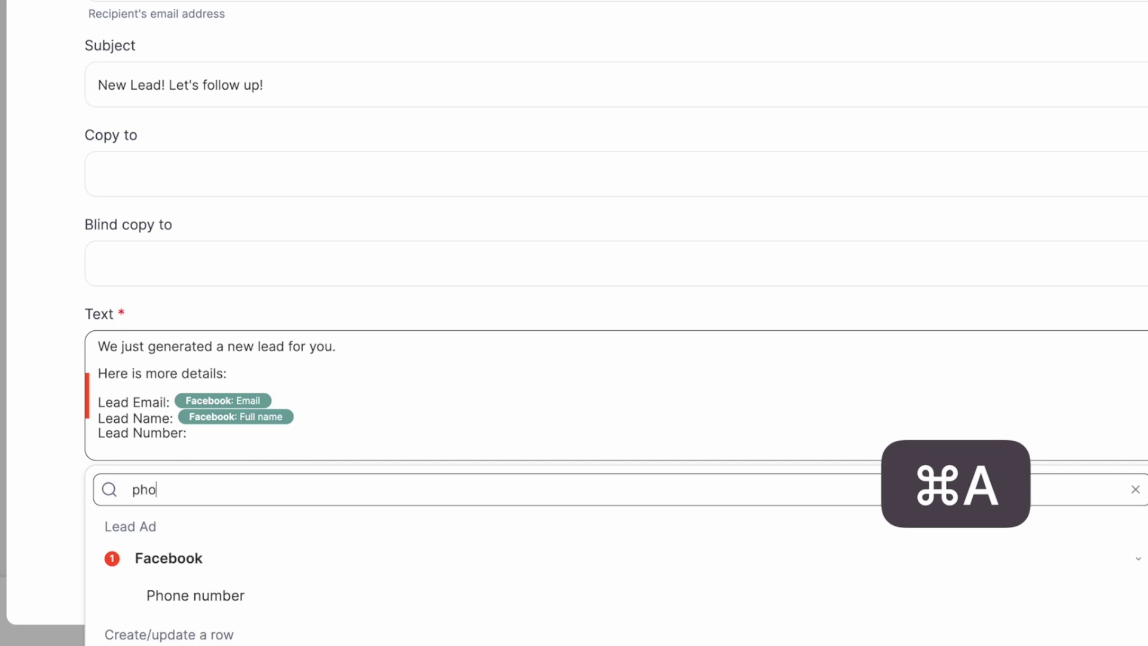
{"action": "left_click", "coordinate": [170, 609]}
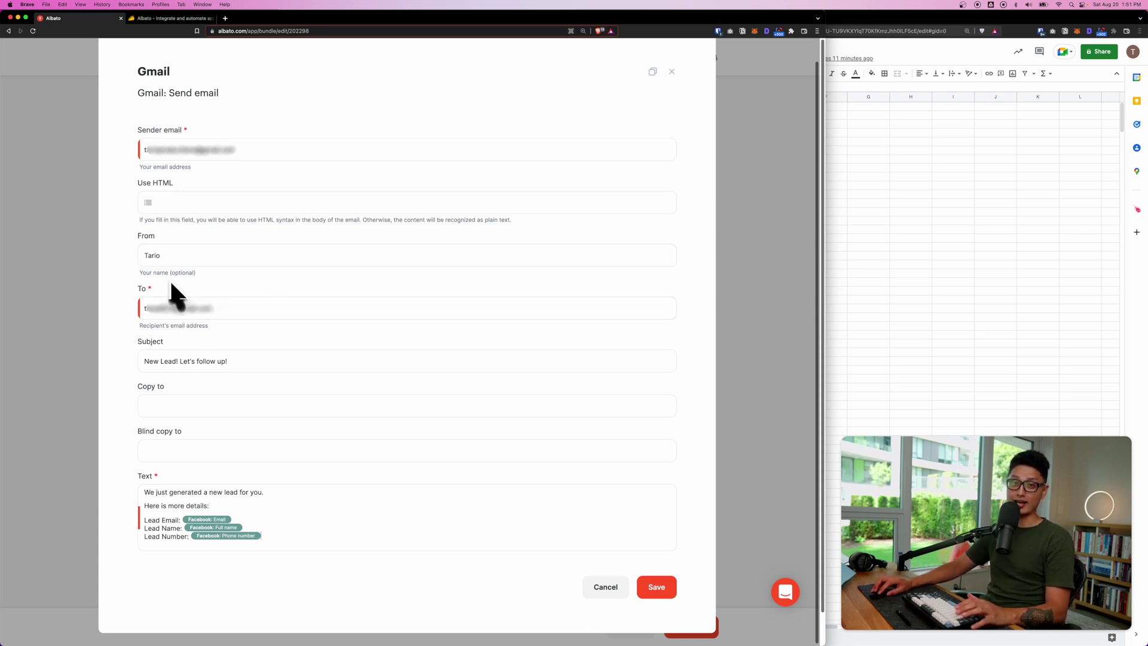
{"action": "left_click", "coordinate": [653, 593]}
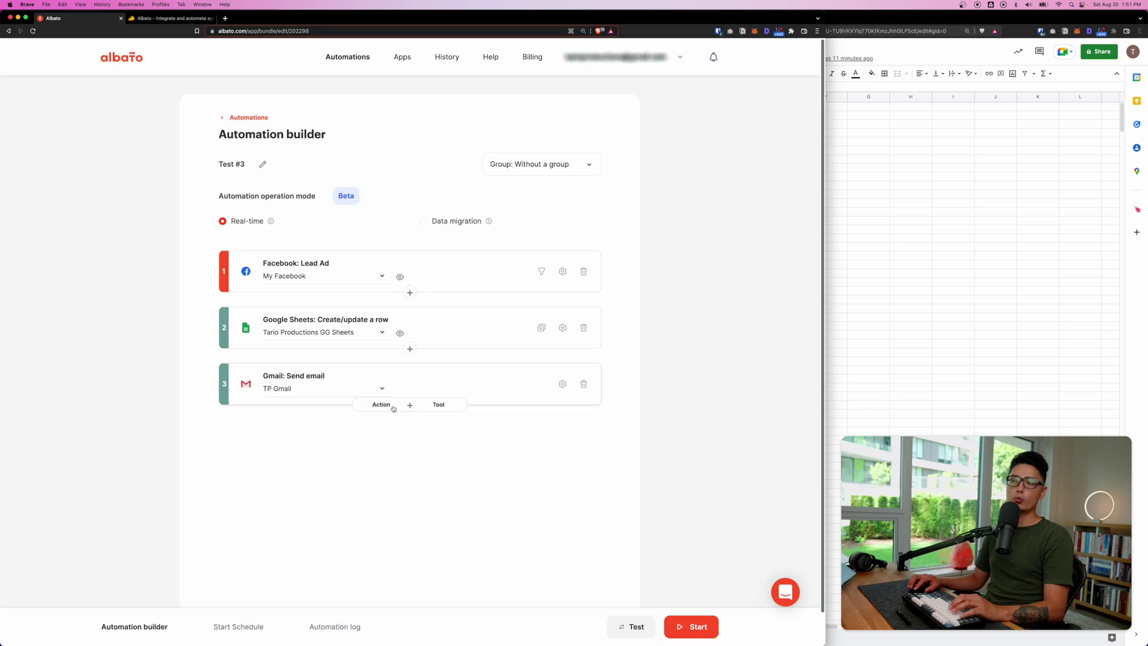
Step: Add a SendFox Create contact action step and begin adding a SendFox connection
{"action": "left_click", "coordinate": [392, 406]}
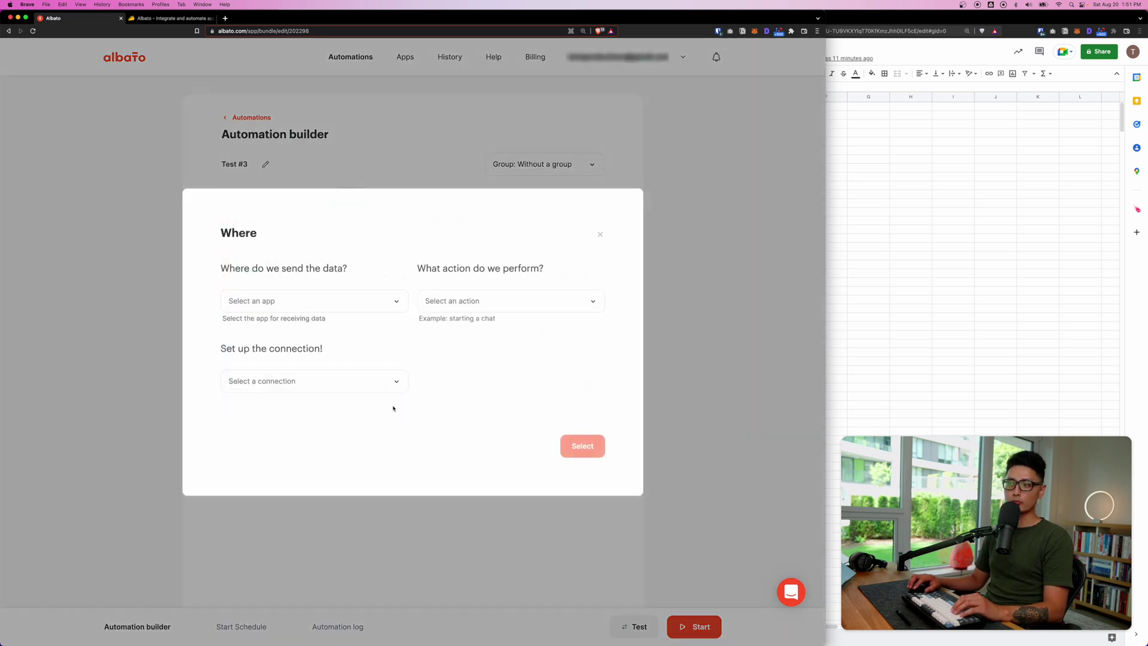
{"action": "left_click", "coordinate": [317, 303]}
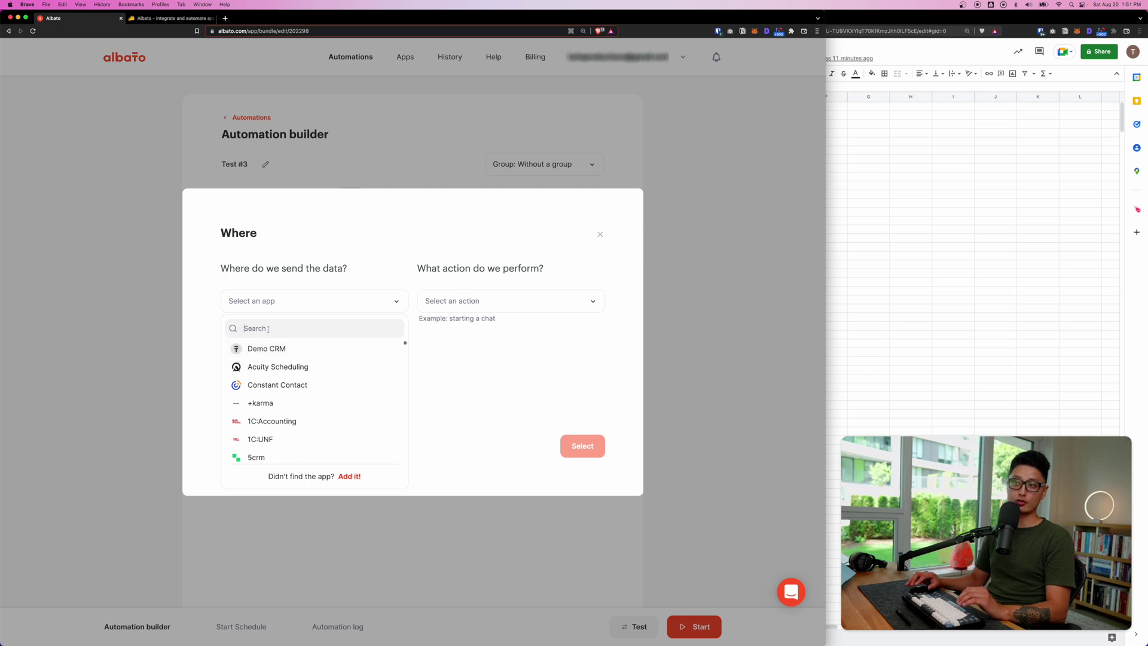
{"action": "type", "text": "fox"}
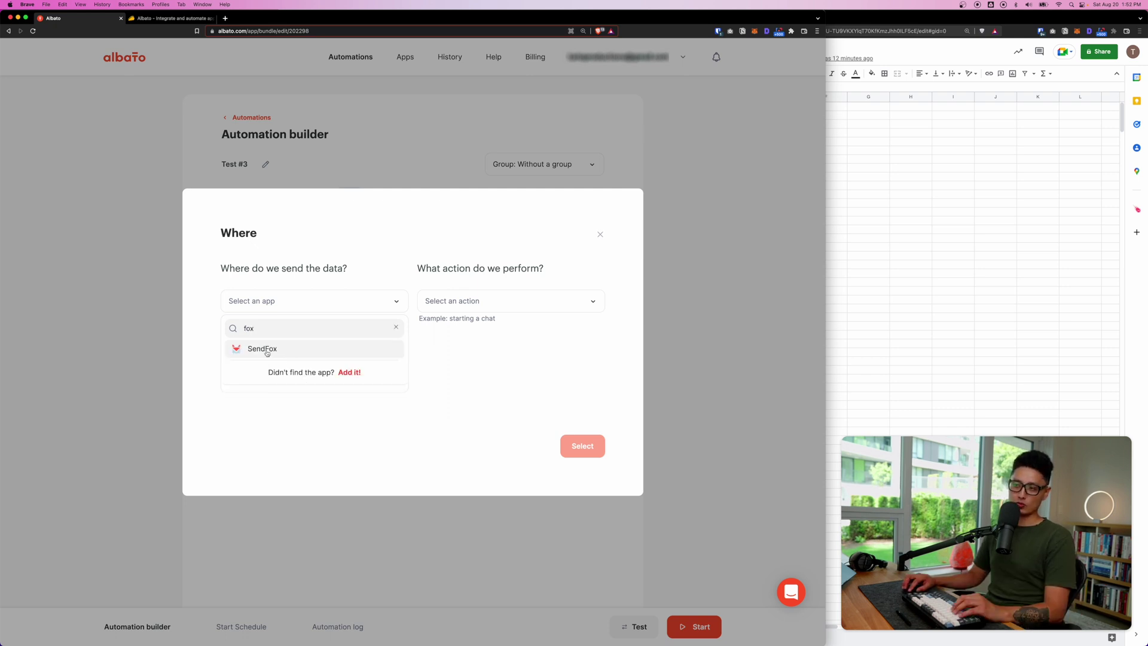
{"action": "left_click", "coordinate": [261, 349]}
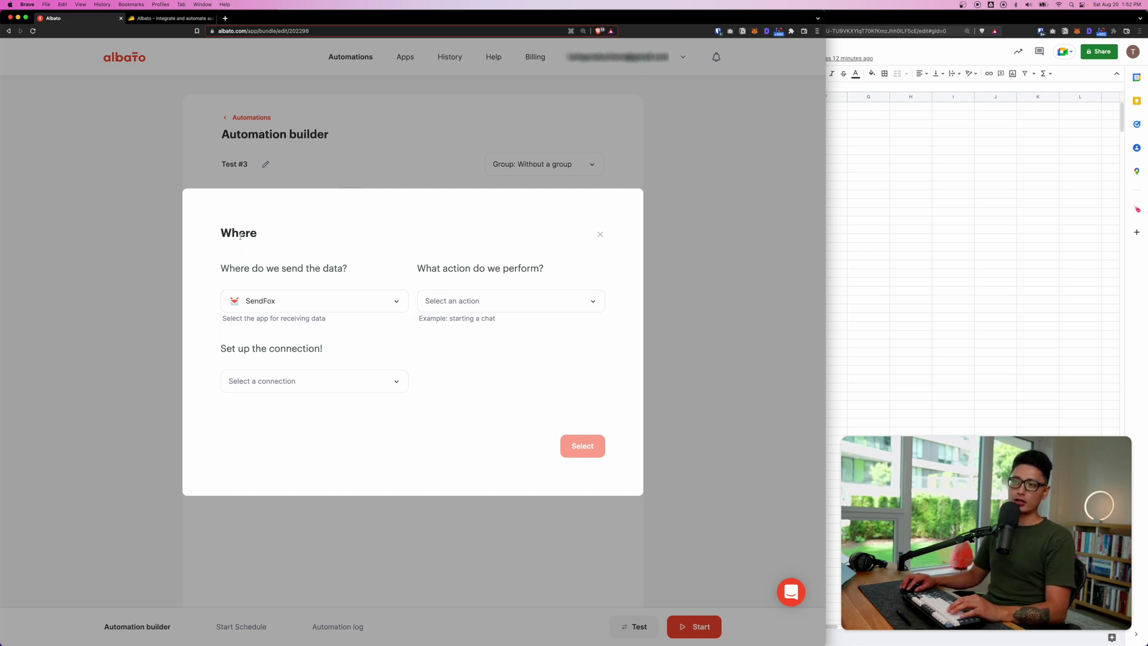
{"action": "left_click", "coordinate": [443, 301]}
{"action": "left_click", "coordinate": [459, 352]}
{"action": "left_click", "coordinate": [289, 381]}
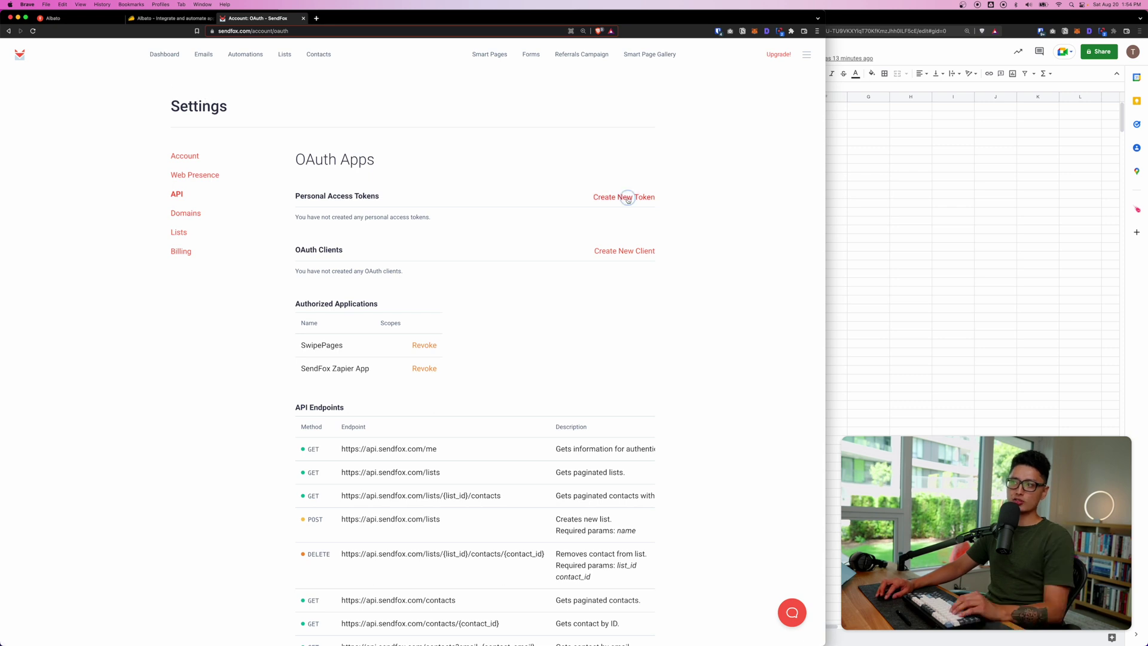
Step: Create a SendFox personal access token named Albato and copy it back to Albato
{"action": "left_click", "coordinate": [621, 197]}
{"action": "left_click", "coordinate": [420, 233]}
{"action": "type", "text": "Albato"}
{"action": "left_click", "coordinate": [572, 273]}
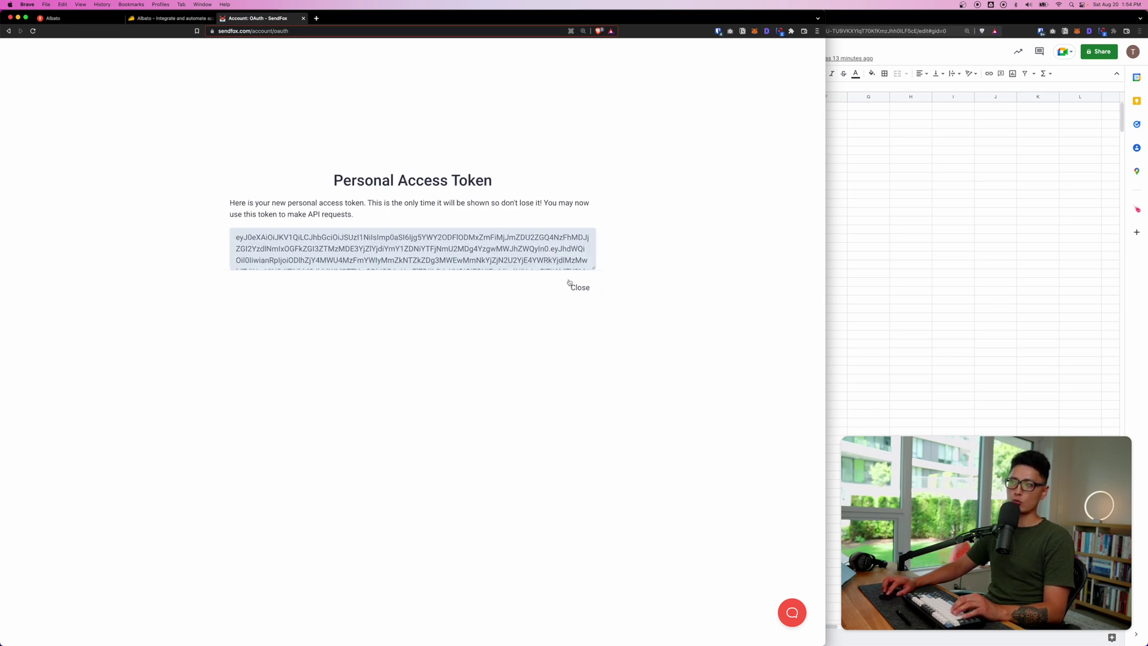
{"action": "left_click", "coordinate": [533, 242]}
{"action": "key", "text": "super+a"}
{"action": "key", "text": "super+c"}
{"action": "key", "text": "super+1"}
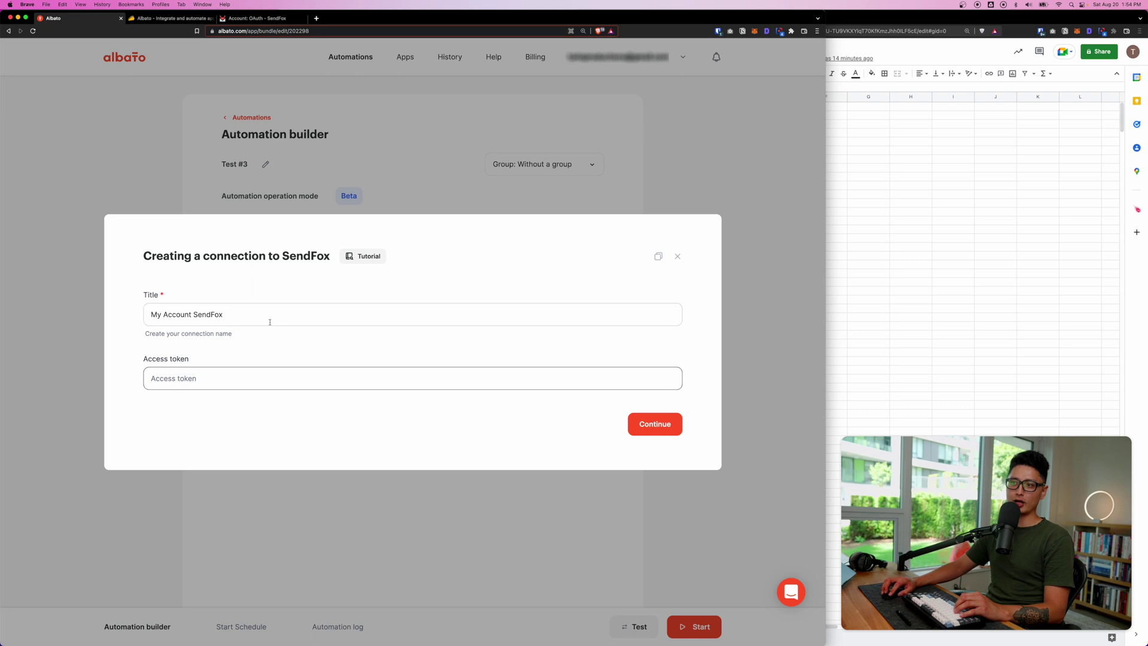
Step: Paste the copied access token to connect the SendFox account
{"action": "key", "text": "super+v"}
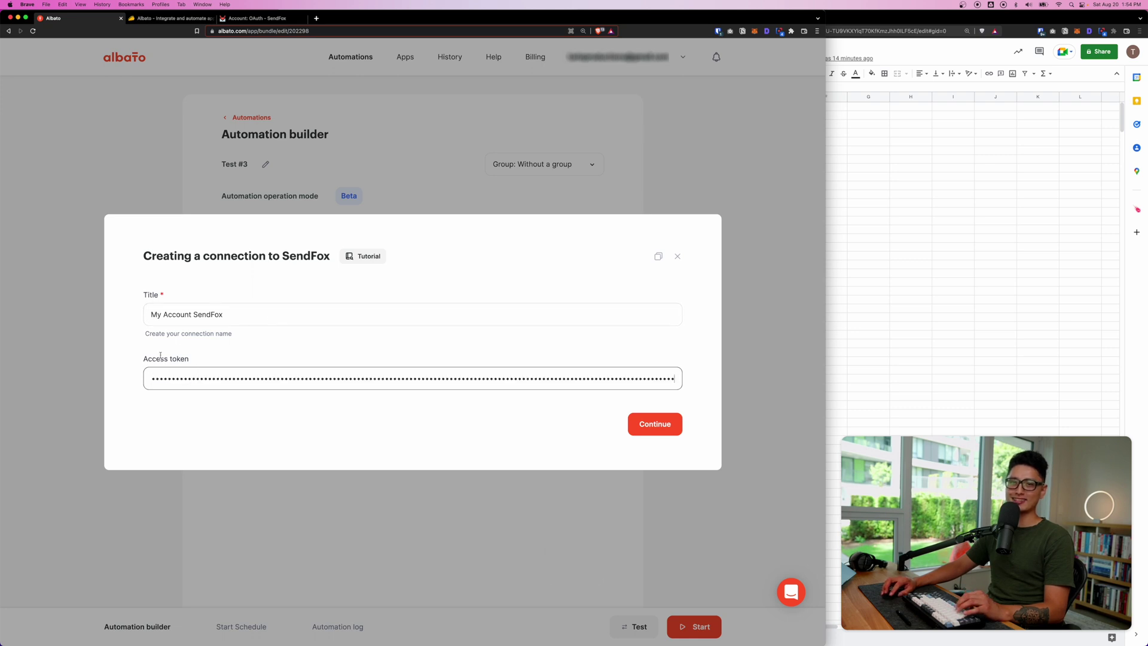
{"action": "left_click", "coordinate": [655, 424]}
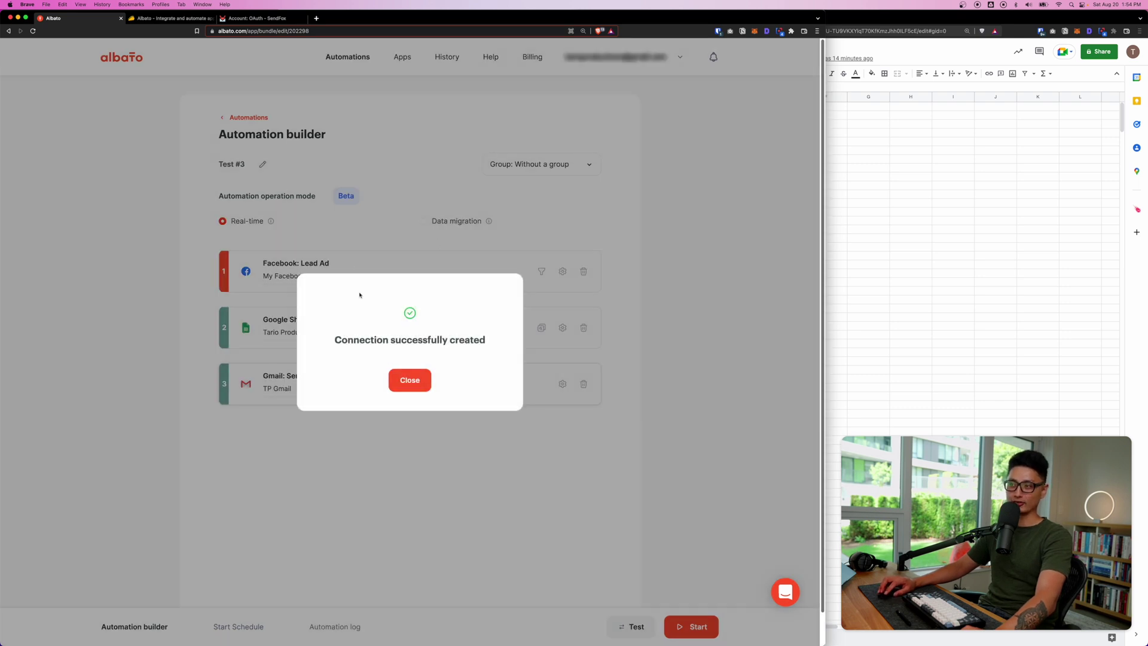
{"action": "left_click", "coordinate": [410, 380]}
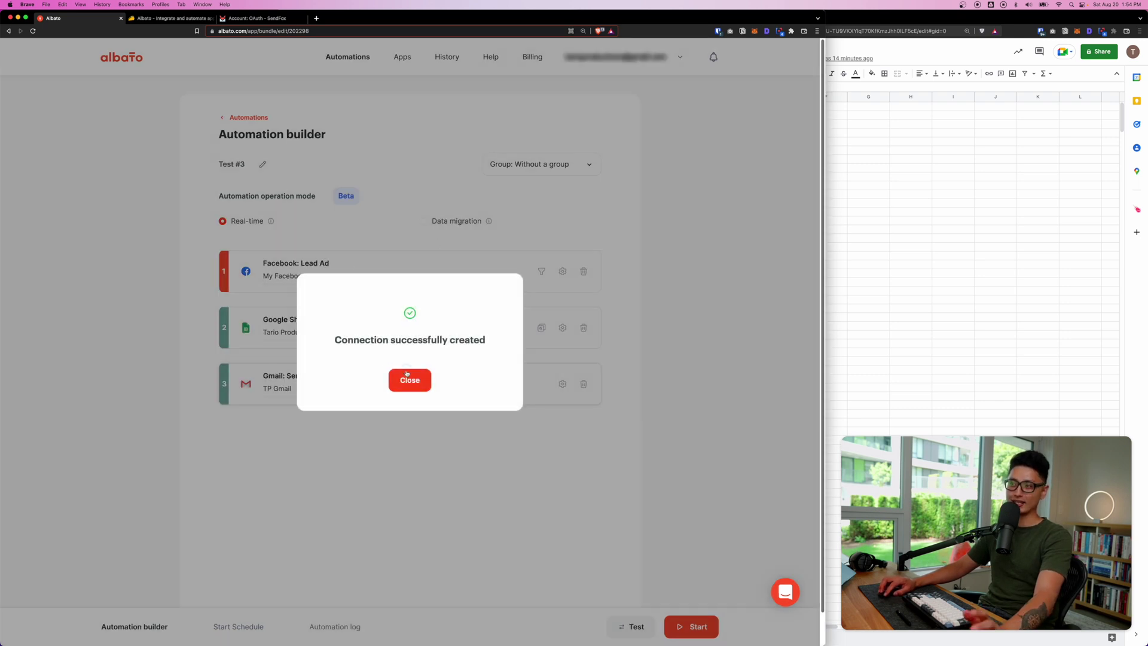
Step: Map Facebook Email and Full name, choose the My Test Contacts list, and save
{"action": "left_click", "coordinate": [150, 293]}
{"action": "type", "text": "email"}
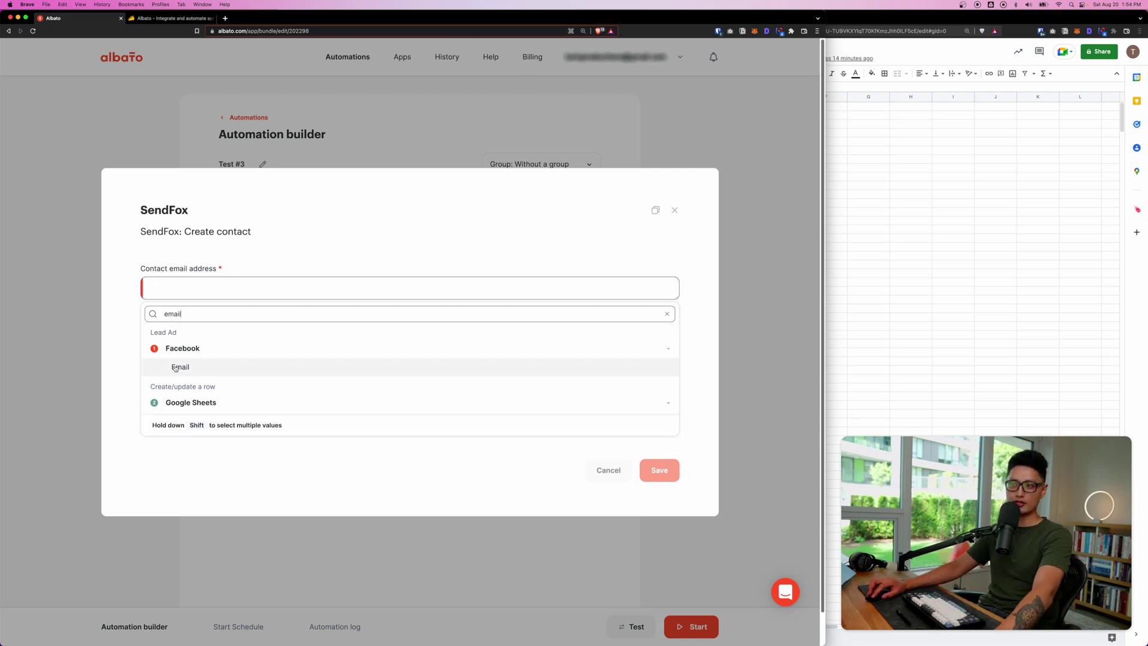
{"action": "left_click", "coordinate": [179, 367]}
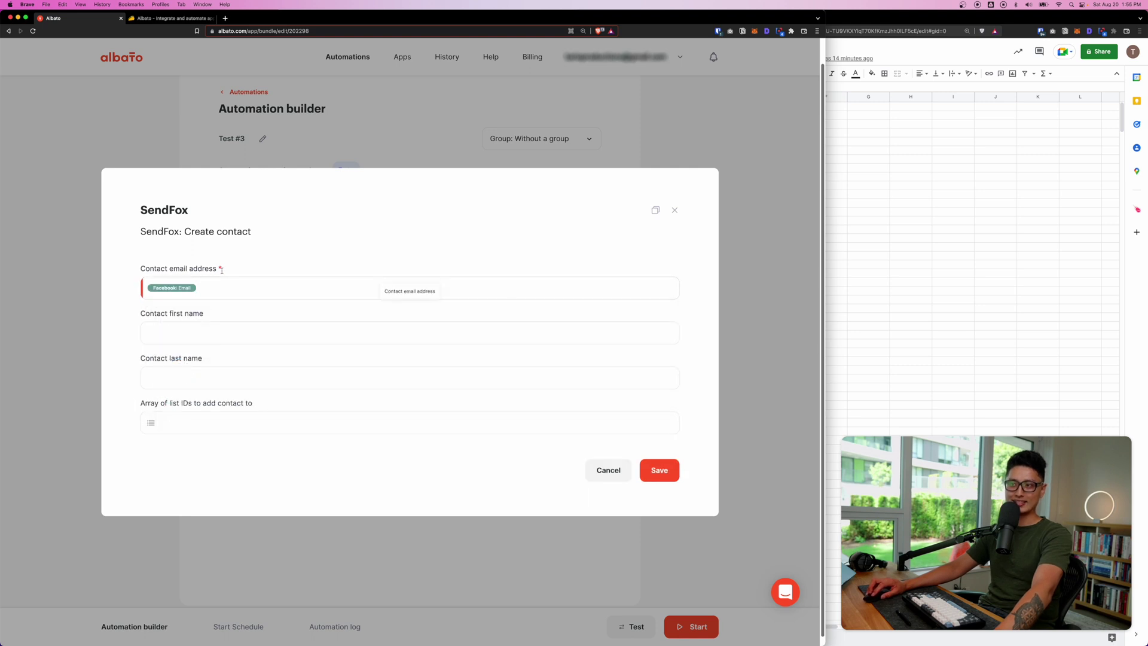
{"action": "left_click", "coordinate": [157, 333]}
{"action": "left_click", "coordinate": [184, 359]}
{"action": "type", "text": "name"}
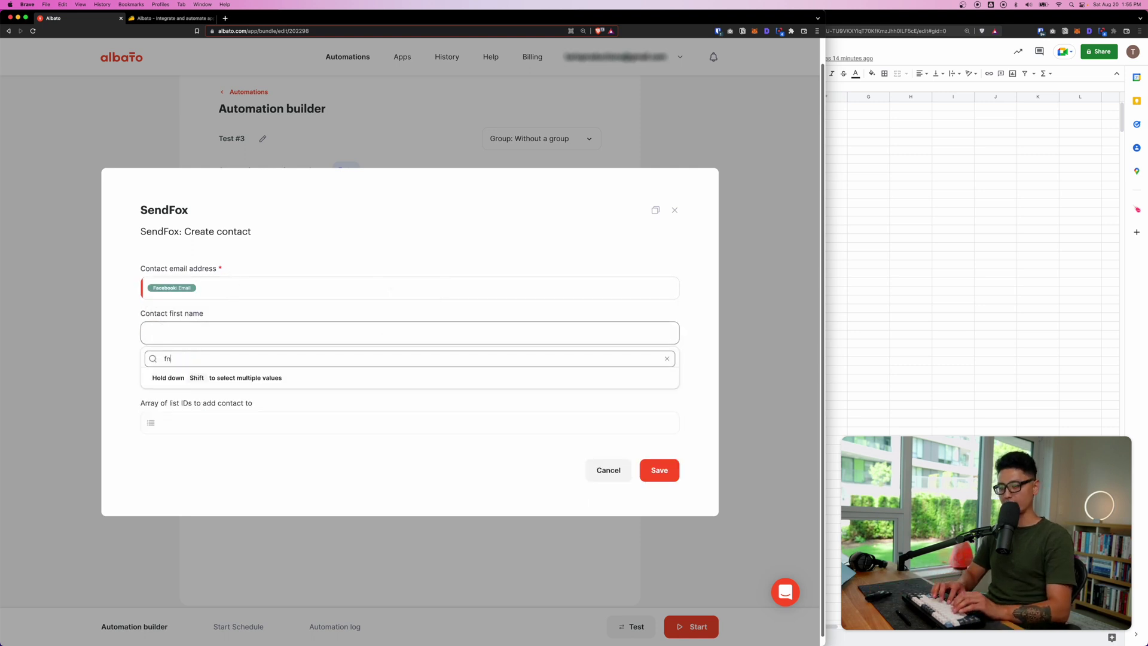
{"action": "left_click", "coordinate": [190, 427]}
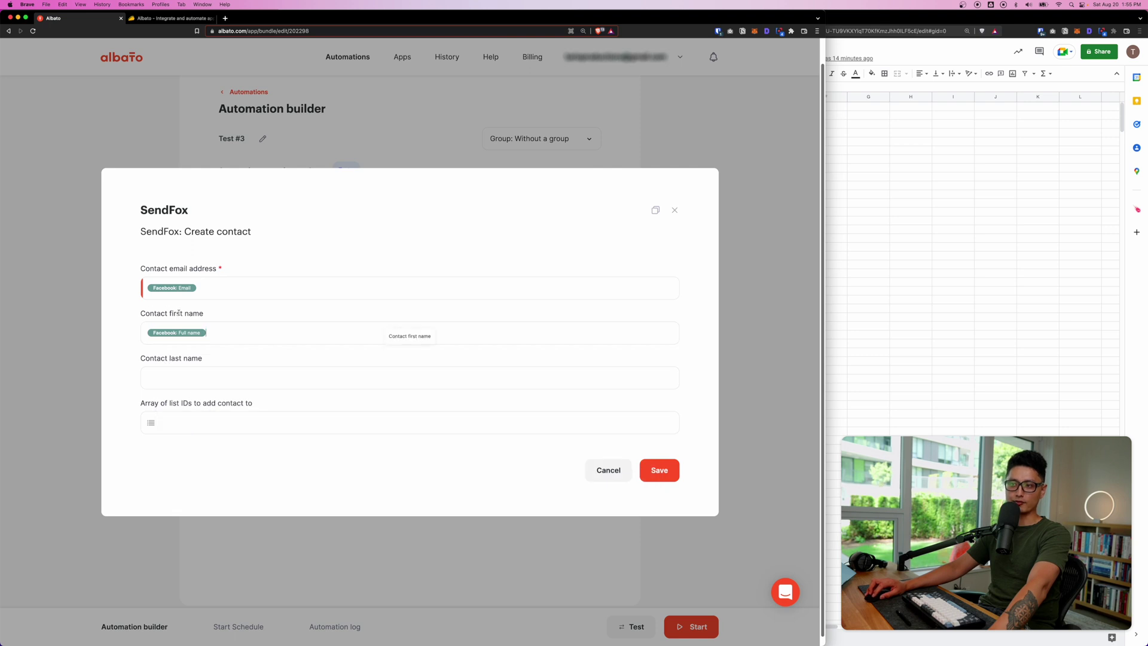
{"action": "left_click", "coordinate": [279, 428]}
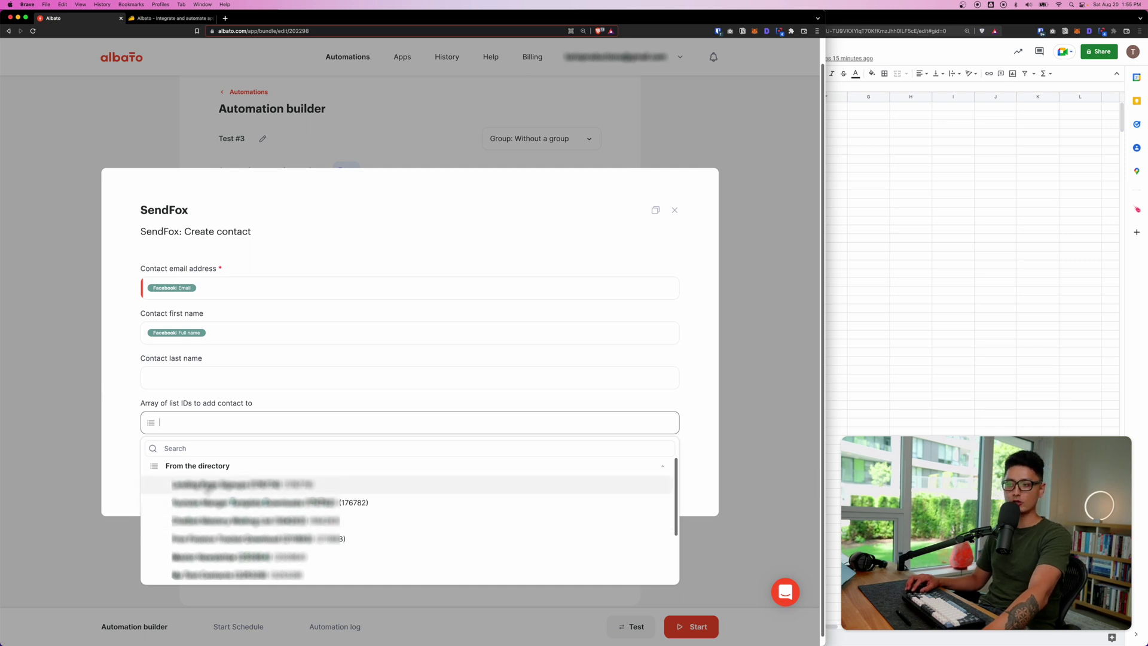
{"action": "left_click", "coordinate": [206, 574]}
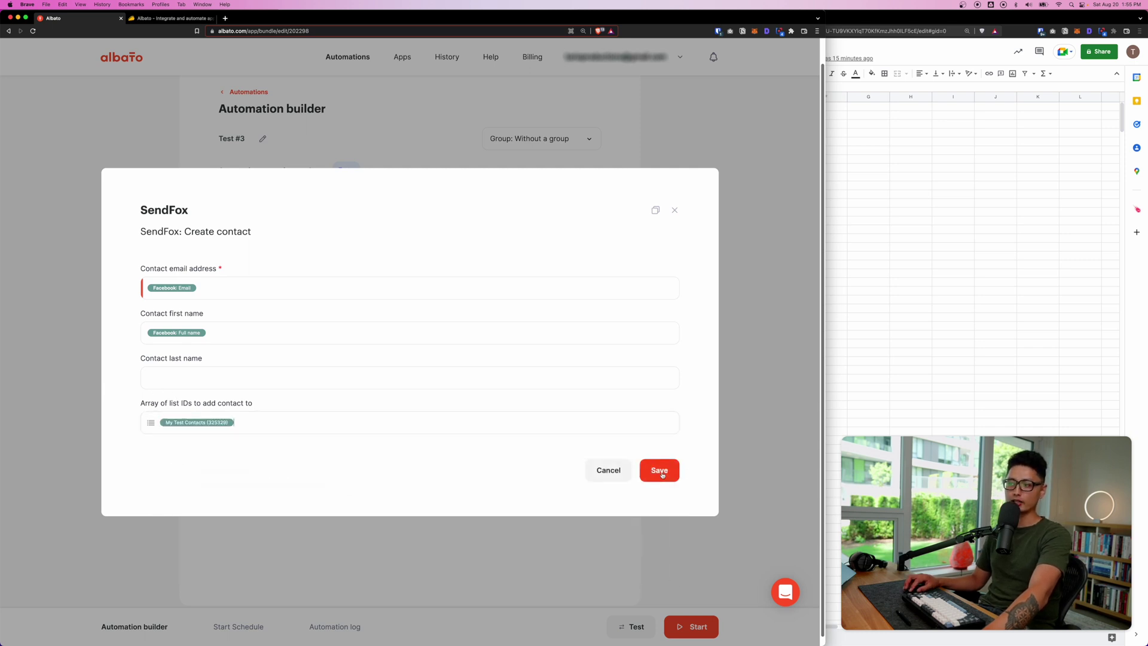
{"action": "left_click", "coordinate": [660, 471]}
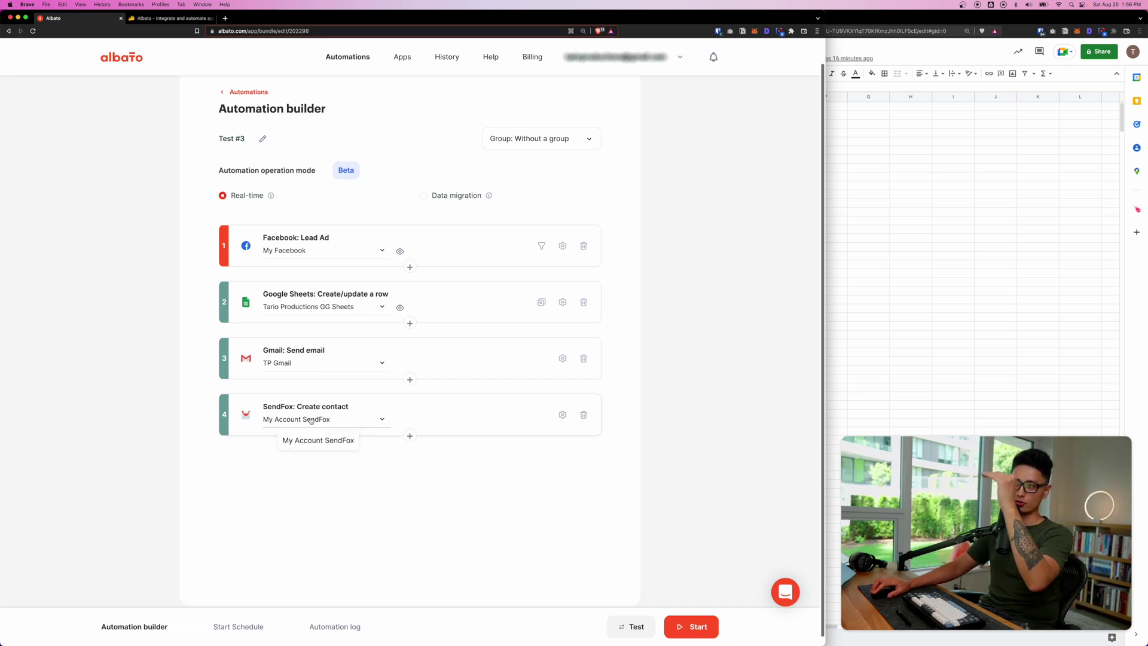
Step: Leave the automation group unchanged and start the Facebook→Sheets→Gmail→SendFox Test #3 automation
{"action": "left_click", "coordinate": [531, 141]}
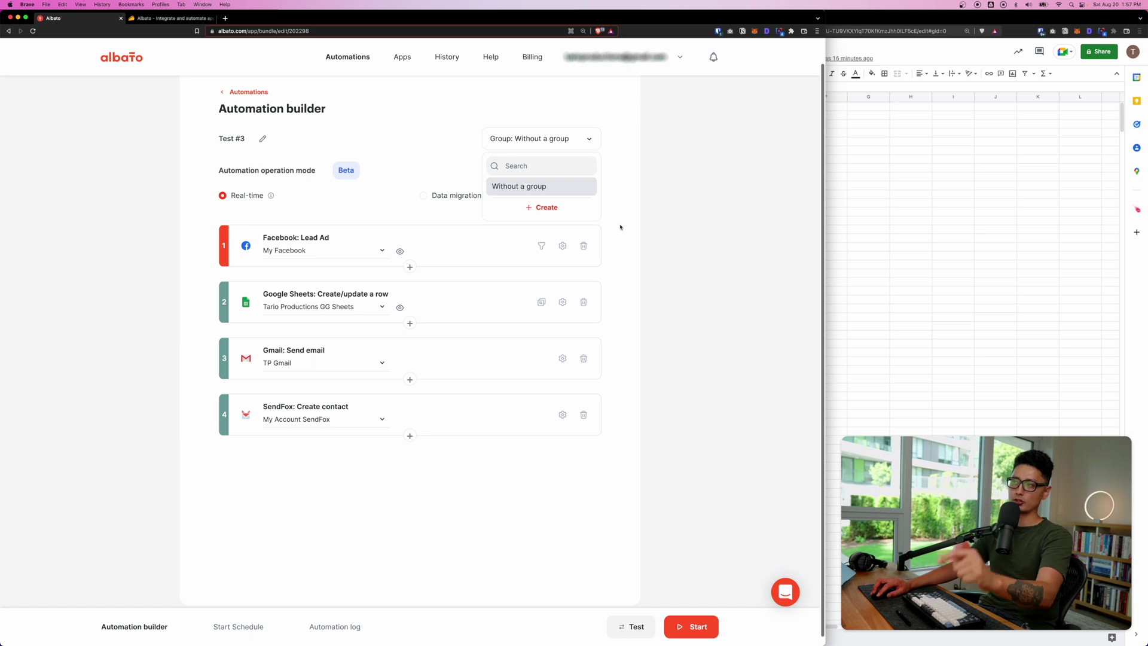
{"action": "left_click", "coordinate": [707, 249]}
{"action": "left_click", "coordinate": [694, 628]}
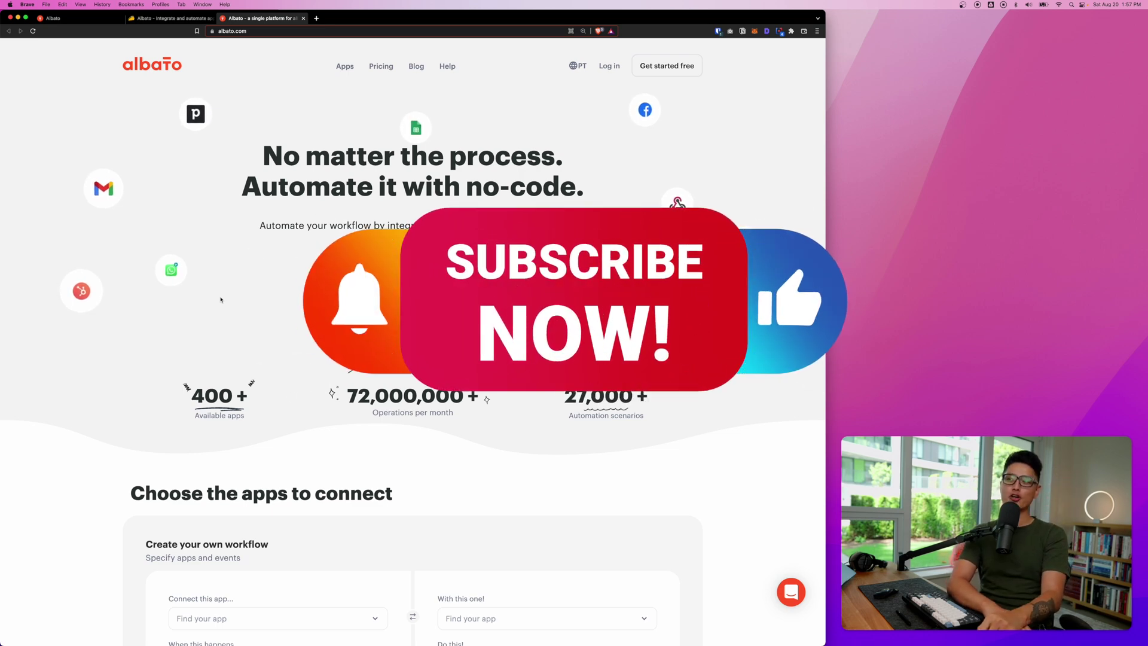
Step: Scroll down the Albato homepage to the app-connection builder and back to the top
{"action": "scroll", "coordinate": [657, 447], "scroll_direction": "down", "scroll_amount": 5}
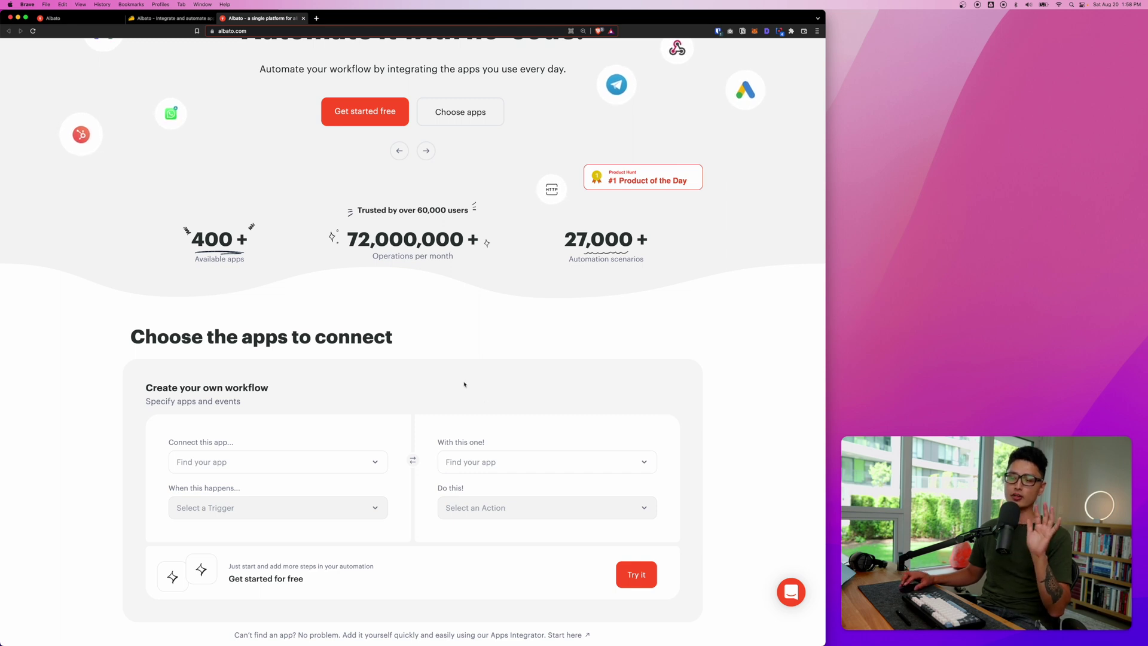
{"action": "scroll", "coordinate": [465, 385], "scroll_direction": "up", "scroll_amount": 3}
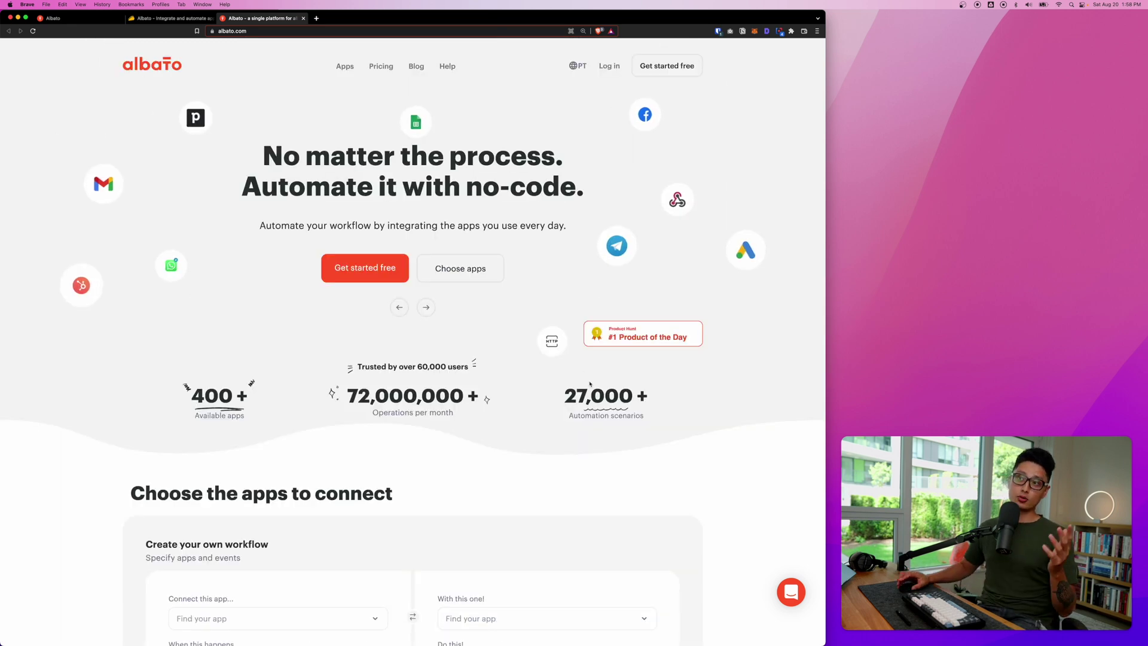